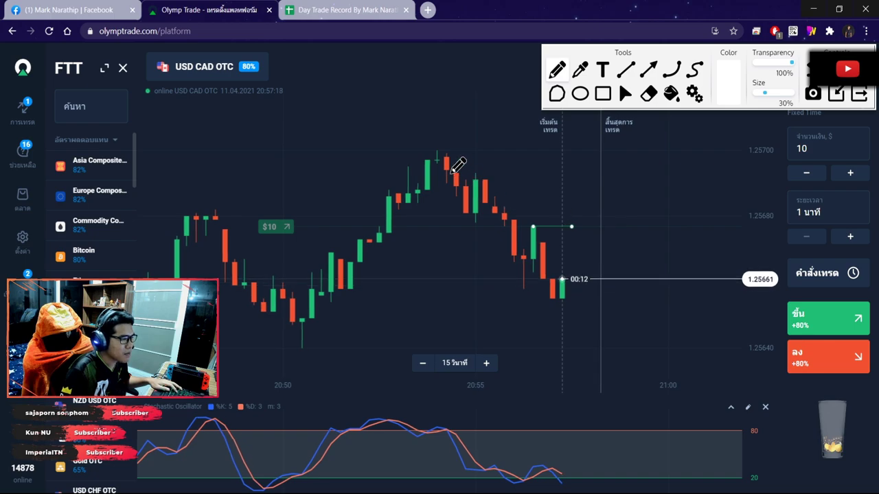
- Sketch arrows over the price movement, circle the latest stochastic crossing near the 20 level, and leave annotation mode
{"action": "left_click_drag", "start_coordinate": [465, 207], "coordinate": [555, 299]}
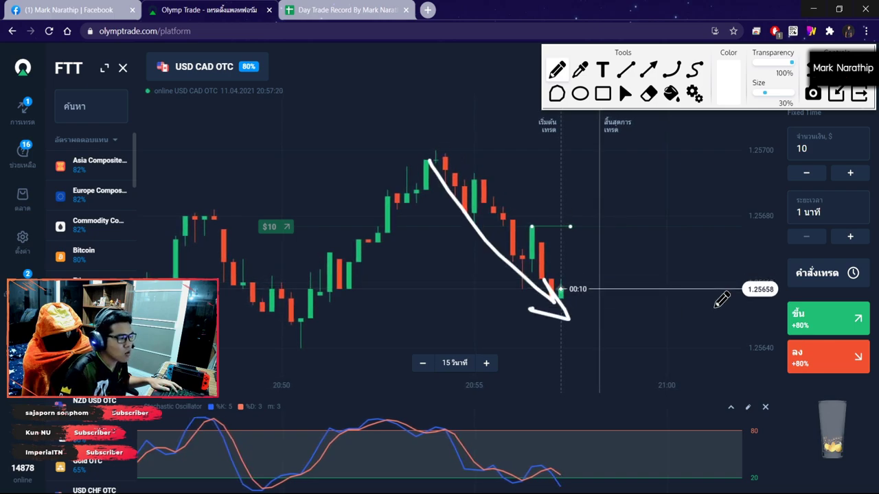
{"action": "key", "text": "Delete"}
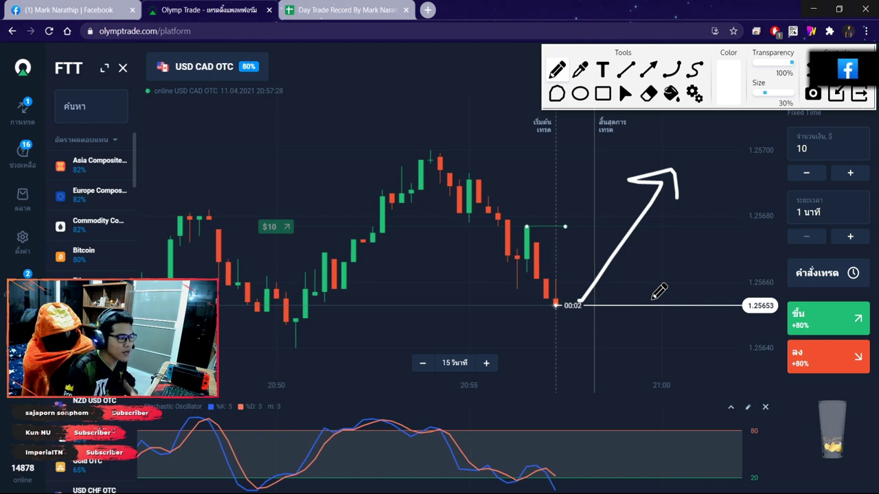
{"action": "left_click_drag", "start_coordinate": [505, 457], "coordinate": [531, 459]}
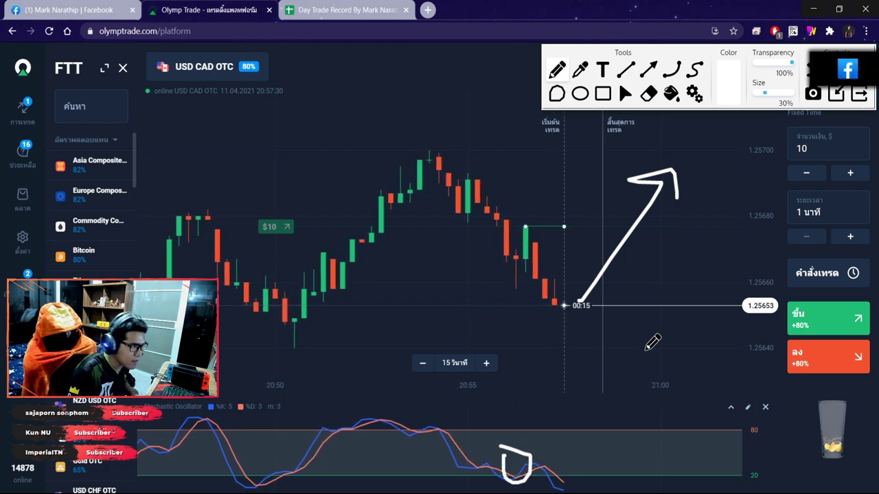
{"action": "left_click", "coordinate": [859, 93]}
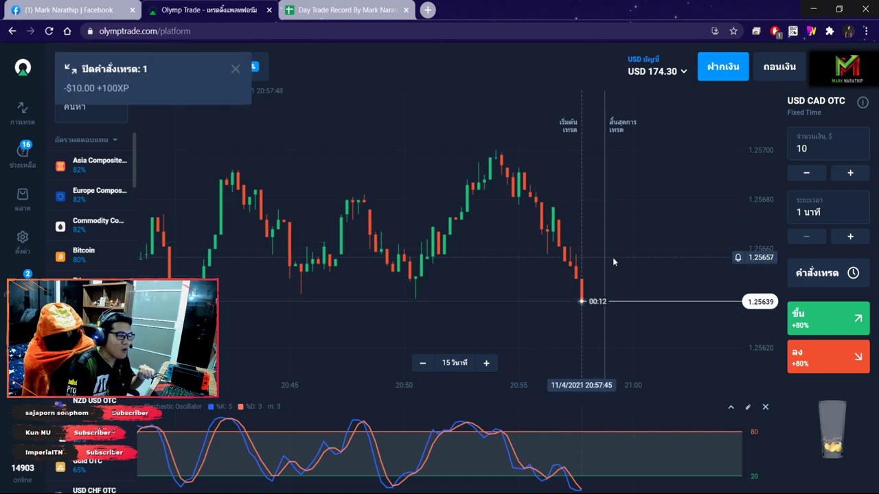
- Dismiss the closed-trade notice and record trade 1 in the Day Trade Record spreadsheet as แพ้ with a profit rate of 80
{"action": "left_click", "coordinate": [234, 68]}
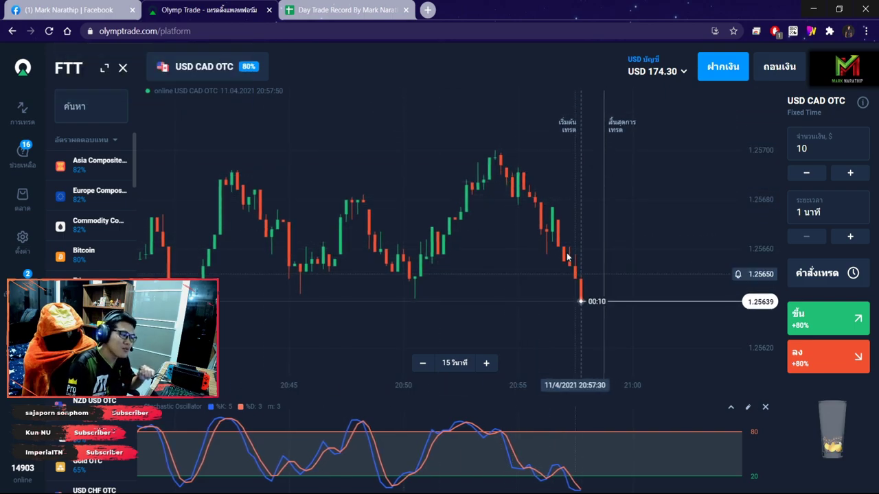
{"action": "left_click", "coordinate": [312, 11]}
{"action": "left_click", "coordinate": [382, 283]}
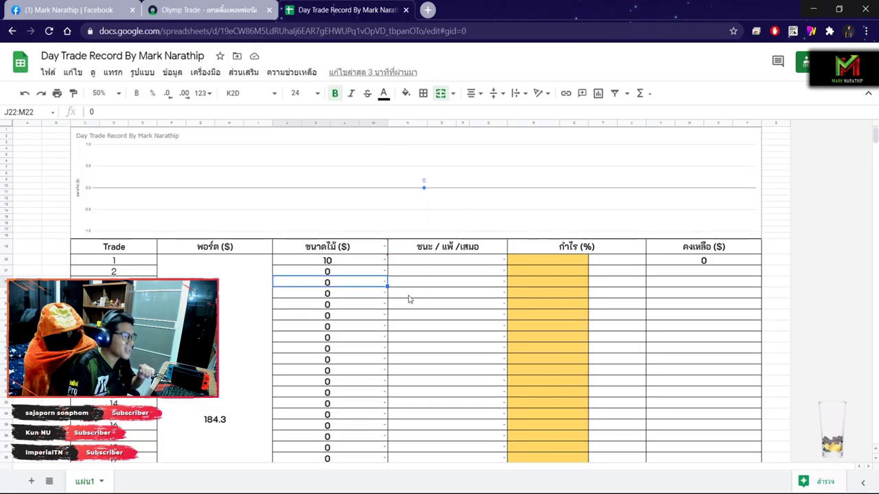
{"action": "double_click", "coordinate": [443, 262]}
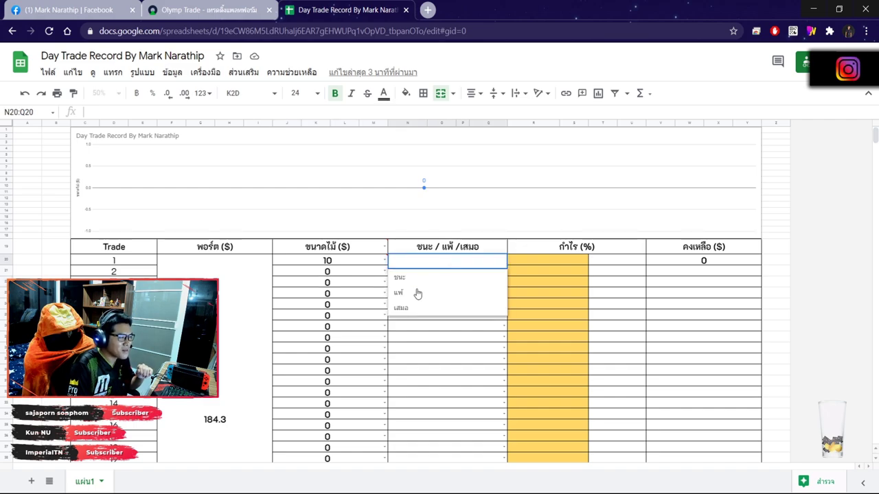
{"action": "left_click", "coordinate": [417, 294]}
{"action": "left_click", "coordinate": [553, 264]}
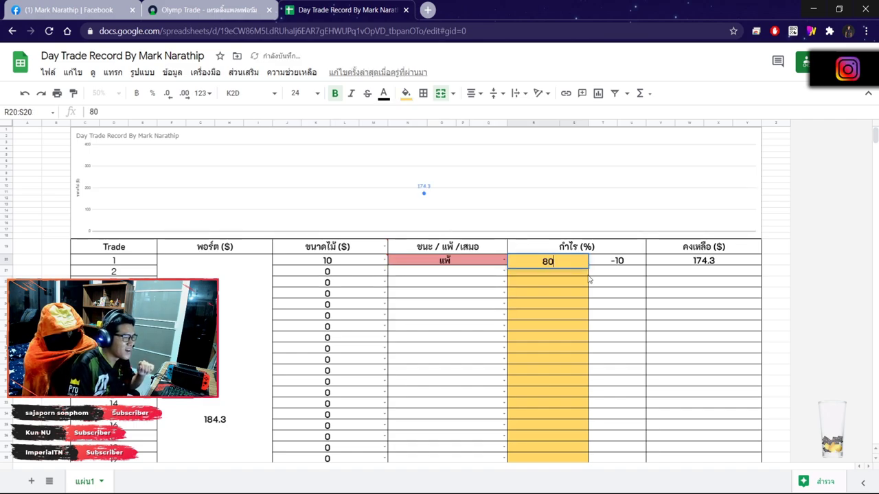
{"action": "type", "text": "80"}
{"action": "key", "text": "Return"}
- Check the totals row of the Day Trade Record spreadsheet and set the size of trade 2 to 10
{"action": "left_click", "coordinate": [206, 9]}
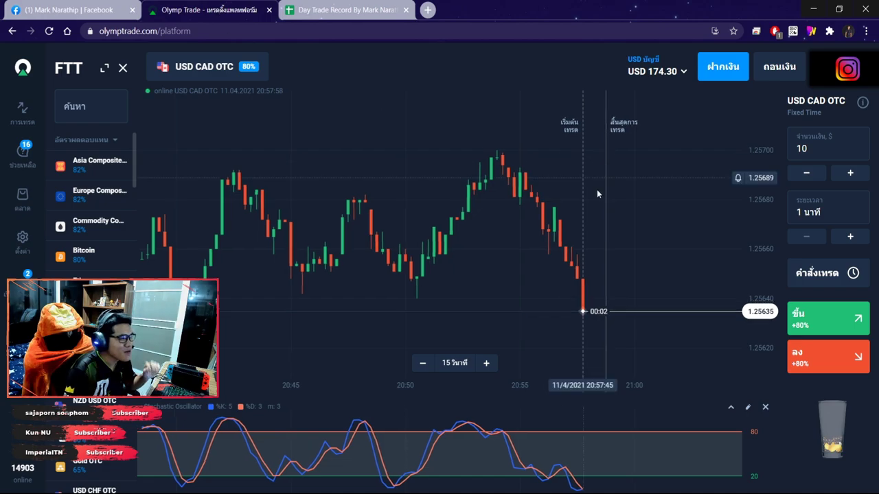
{"action": "left_click", "coordinate": [349, 10]}
{"action": "scroll", "coordinate": [549, 248], "scroll_direction": "down", "scroll_amount": 5}
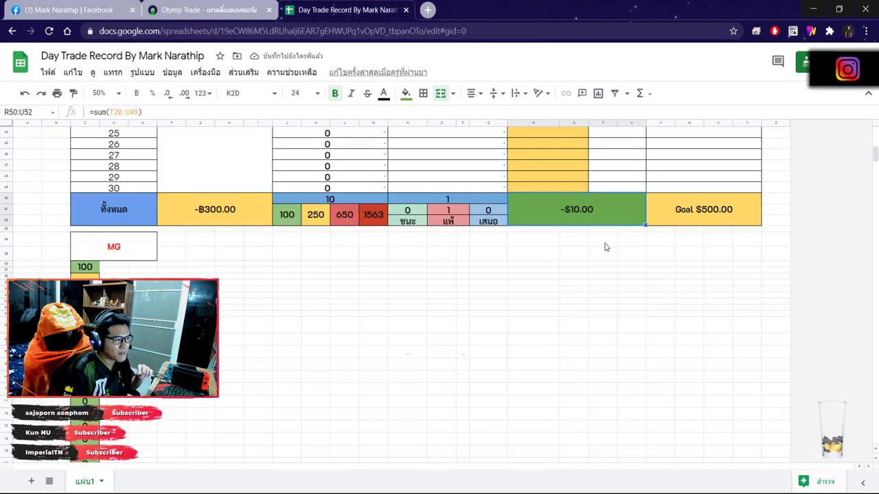
{"action": "scroll", "coordinate": [602, 247], "scroll_direction": "up", "scroll_amount": 5}
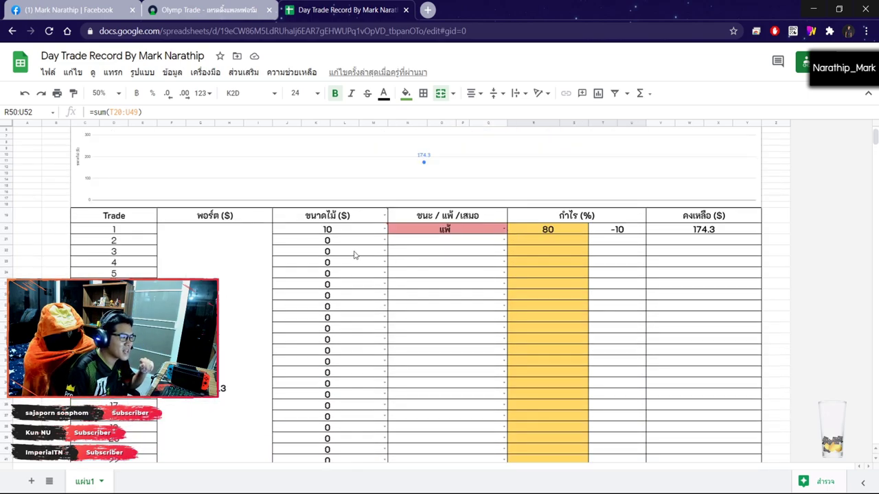
{"action": "left_click", "coordinate": [329, 241]}
{"action": "type", "text": "10"}
{"action": "key", "text": "Return"}
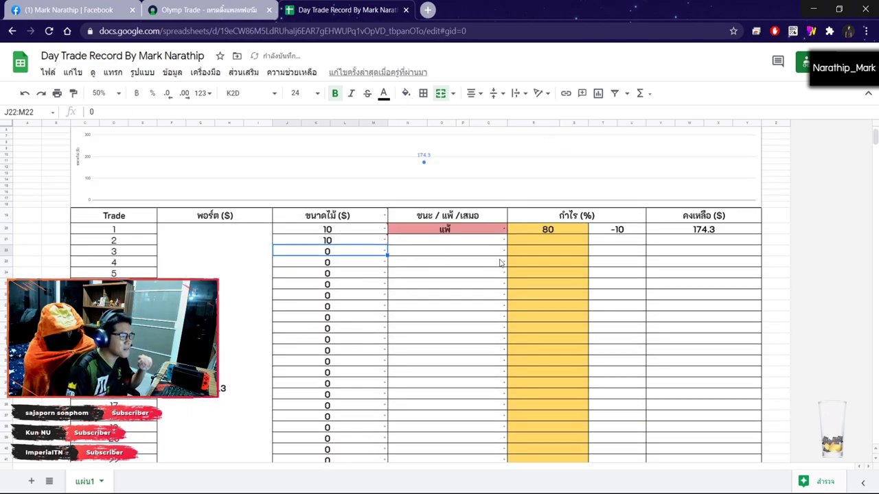
{"action": "scroll", "coordinate": [499, 262], "scroll_direction": "up", "scroll_amount": 1}
{"action": "left_click", "coordinate": [454, 272]}
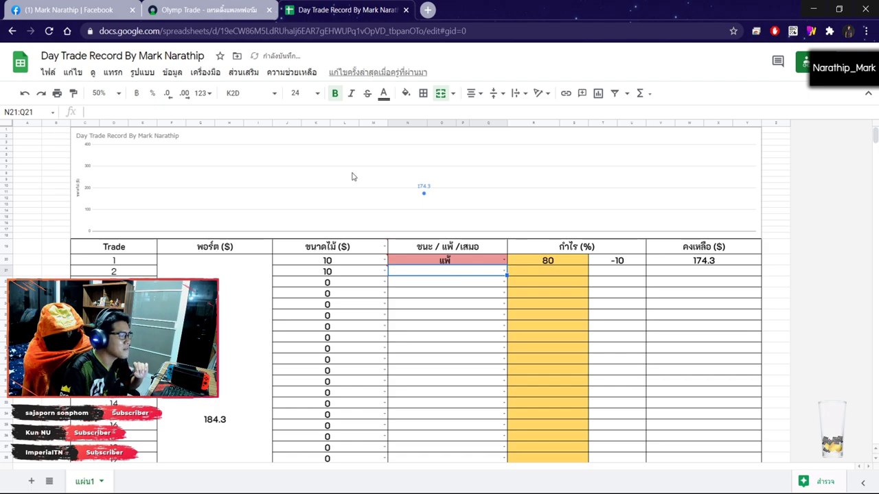
- Switch to Olymp Trade and examine the USD CAD OTC 15-second candles and Stochastic Oscillator over short and long time ranges
{"action": "left_click", "coordinate": [218, 12]}
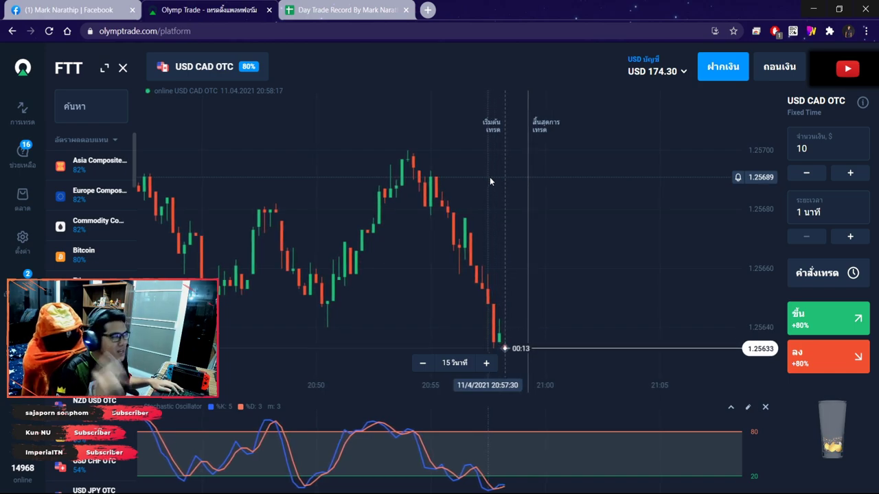
{"action": "scroll", "coordinate": [542, 221], "scroll_direction": "down", "scroll_amount": 5}
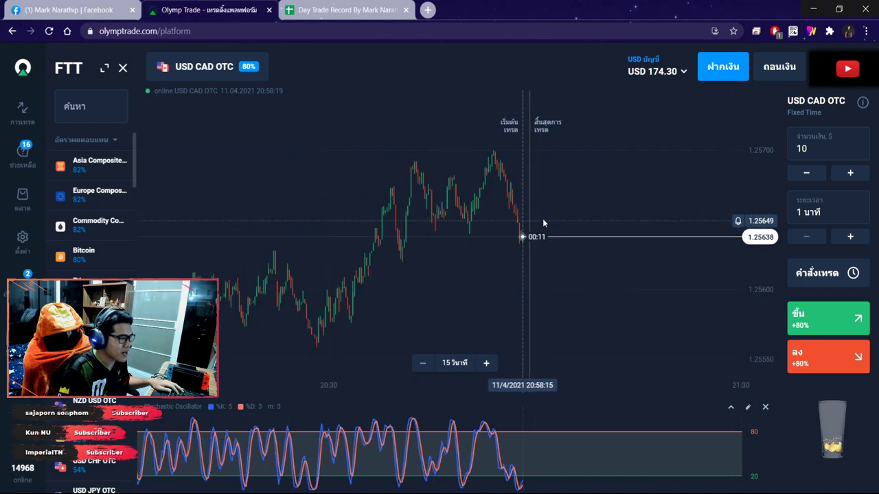
{"action": "left_click_drag", "start_coordinate": [542, 218], "coordinate": [809, 177]}
{"action": "left_click", "coordinate": [511, 362]}
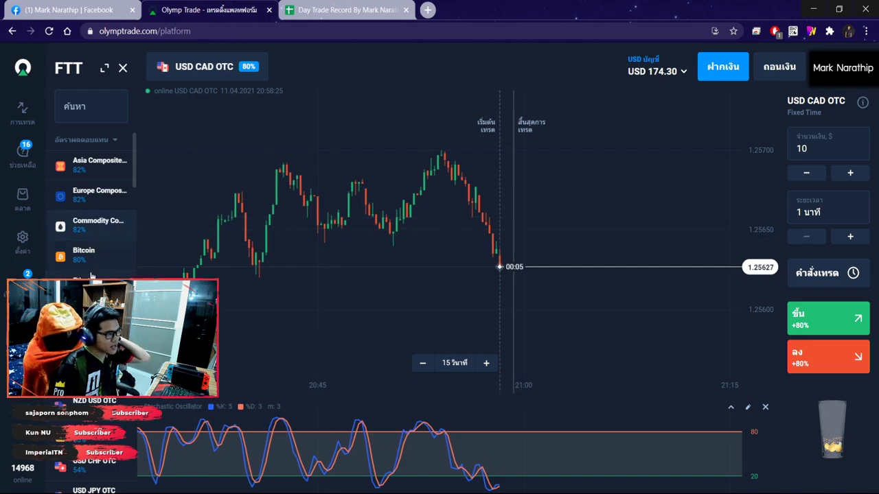
{"action": "scroll", "coordinate": [458, 232], "scroll_direction": "down", "scroll_amount": 3}
{"action": "left_click_drag", "start_coordinate": [471, 232], "coordinate": [479, 196]}
{"action": "scroll", "coordinate": [491, 204], "scroll_direction": "up", "scroll_amount": 3}
{"action": "scroll", "coordinate": [491, 200], "scroll_direction": "up", "scroll_amount": 2}
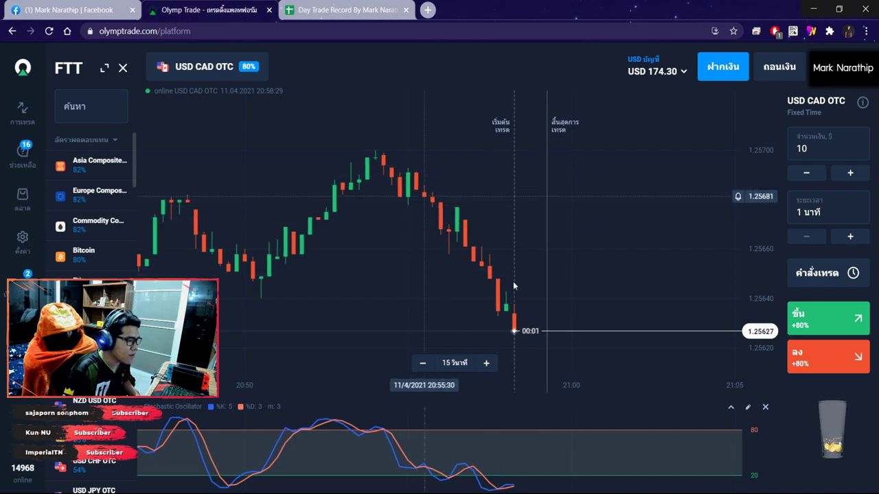
{"action": "scroll", "coordinate": [571, 366], "scroll_direction": "up", "scroll_amount": 3}
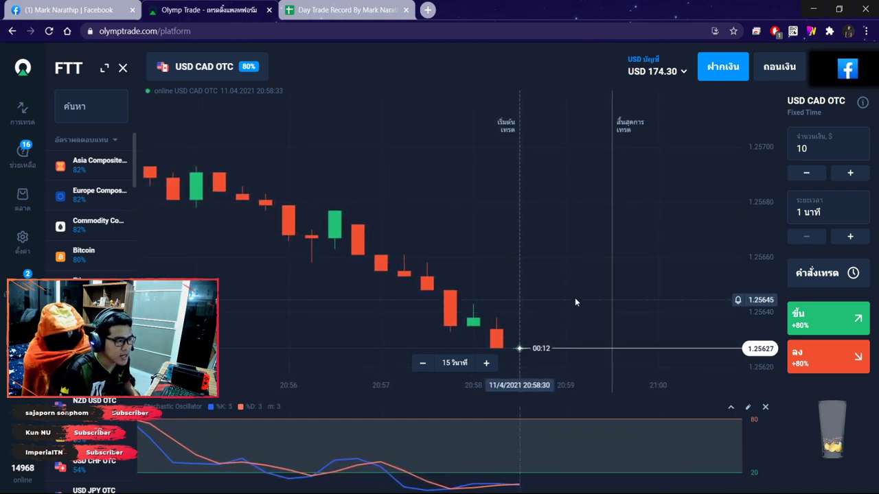
{"action": "scroll", "coordinate": [561, 264], "scroll_direction": "down", "scroll_amount": 2}
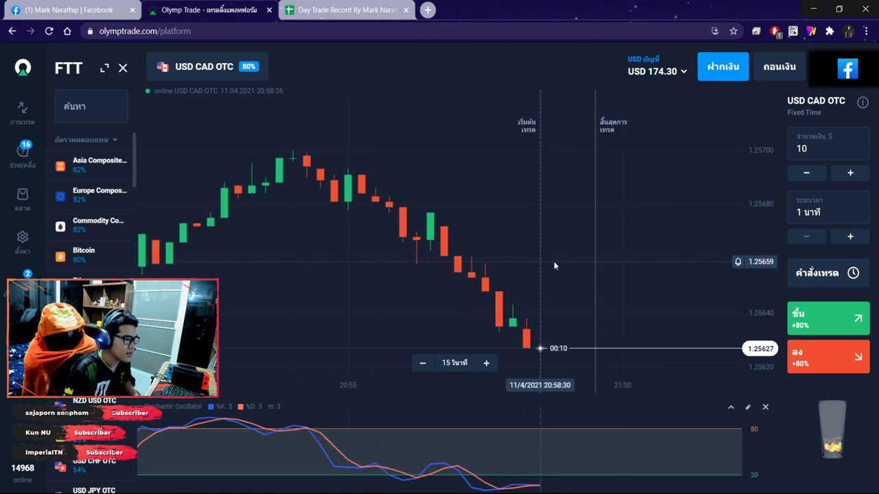
{"action": "scroll", "coordinate": [512, 265], "scroll_direction": "up", "scroll_amount": 2}
{"action": "scroll", "coordinate": [522, 257], "scroll_direction": "down", "scroll_amount": 3}
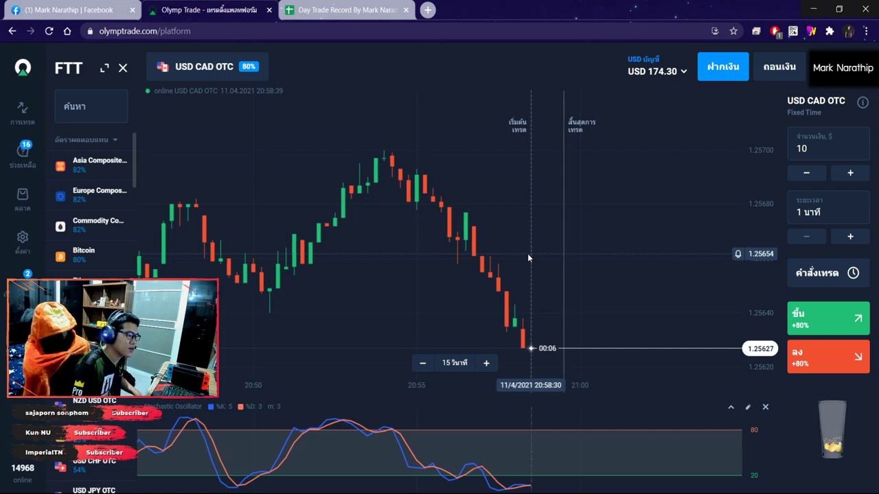
{"action": "scroll", "coordinate": [528, 254], "scroll_direction": "up", "scroll_amount": 4}
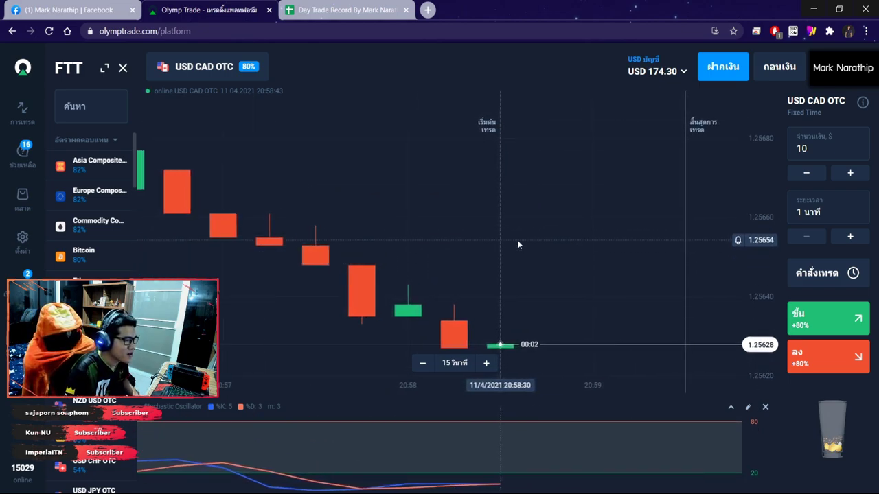
{"action": "scroll", "coordinate": [522, 243], "scroll_direction": "down", "scroll_amount": 1}
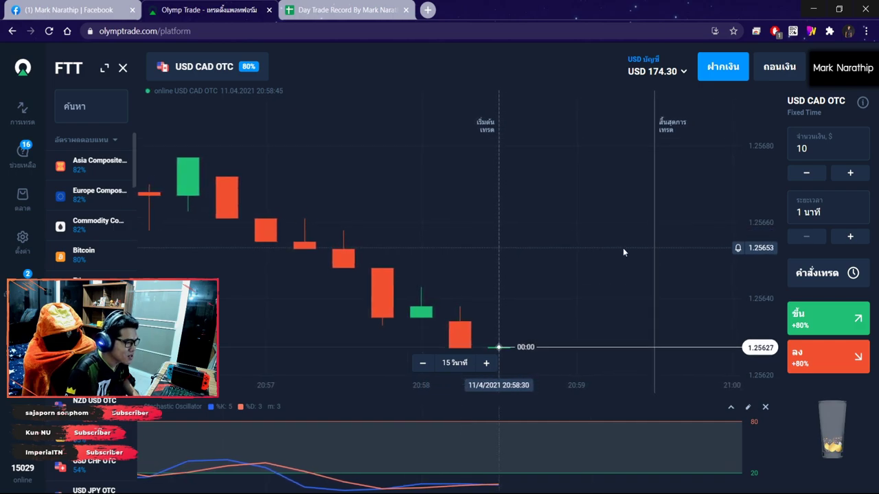
{"action": "left_click_drag", "start_coordinate": [597, 249], "coordinate": [510, 232]}
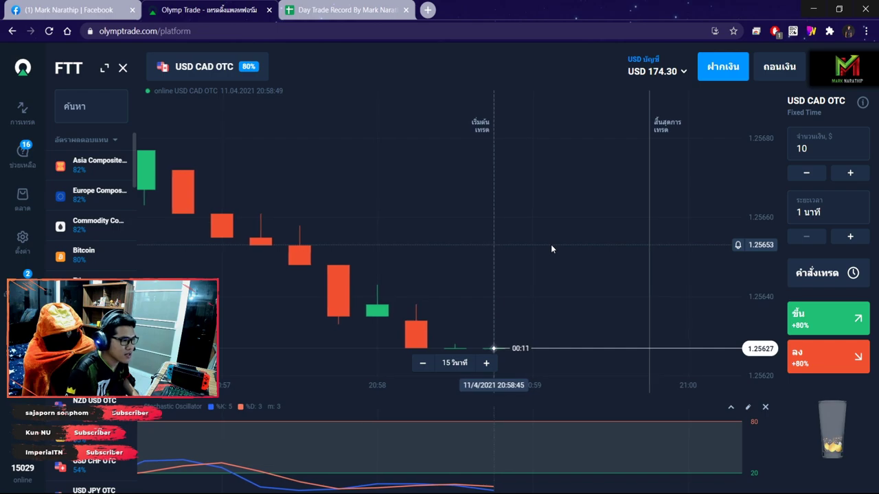
{"action": "scroll", "coordinate": [557, 245], "scroll_direction": "down", "scroll_amount": 5}
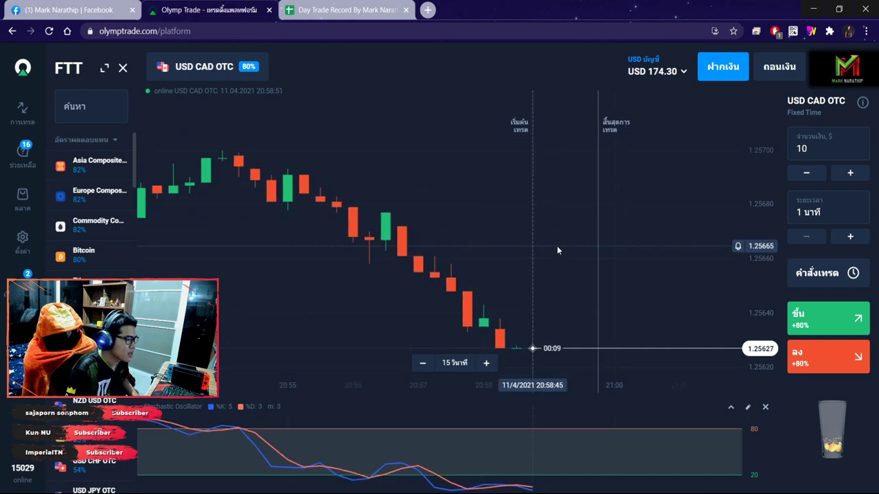
{"action": "scroll", "coordinate": [558, 247], "scroll_direction": "down", "scroll_amount": 2}
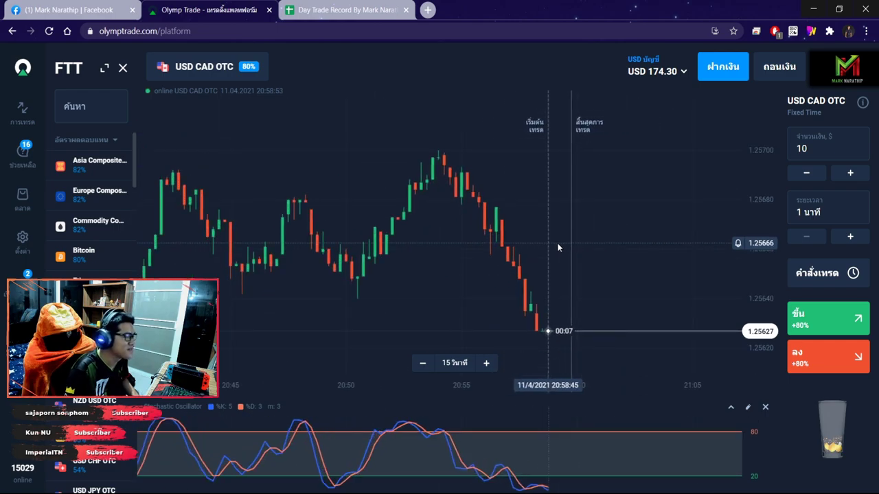
{"action": "scroll", "coordinate": [557, 247], "scroll_direction": "up", "scroll_amount": 8}
{"action": "scroll", "coordinate": [557, 247], "scroll_direction": "up", "scroll_amount": 2}
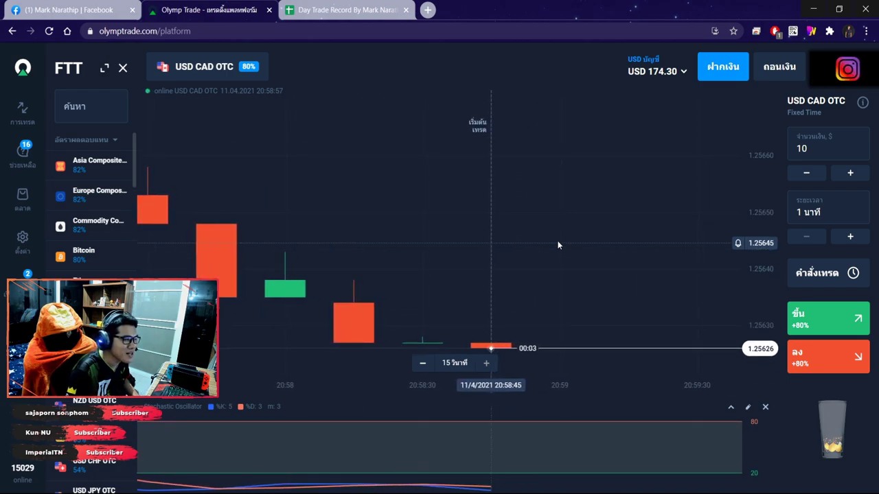
{"action": "scroll", "coordinate": [558, 234], "scroll_direction": "down", "scroll_amount": 4}
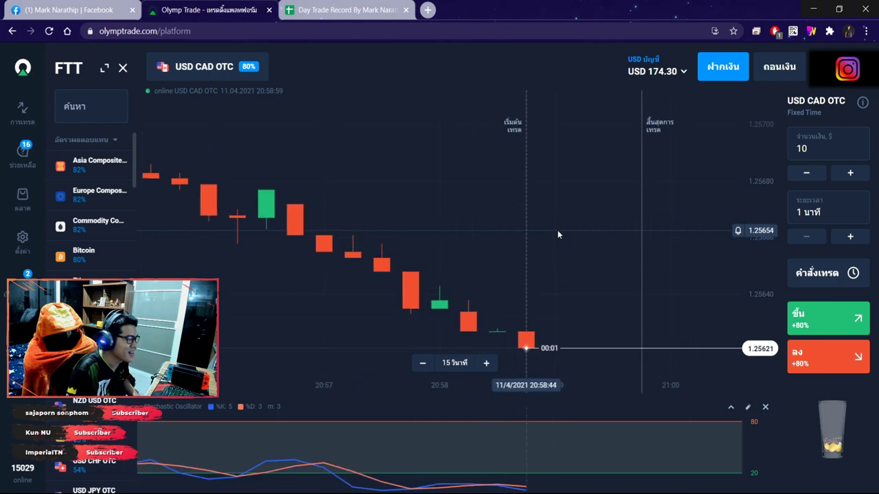
{"action": "scroll", "coordinate": [558, 230], "scroll_direction": "down", "scroll_amount": 10}
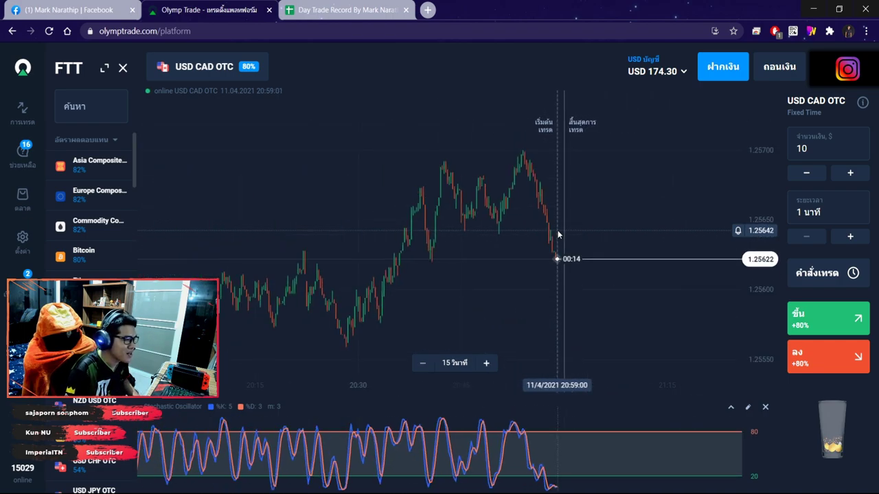
{"action": "left_click_drag", "start_coordinate": [557, 230], "coordinate": [569, 205]}
{"action": "scroll", "coordinate": [533, 237], "scroll_direction": "up", "scroll_amount": 8}
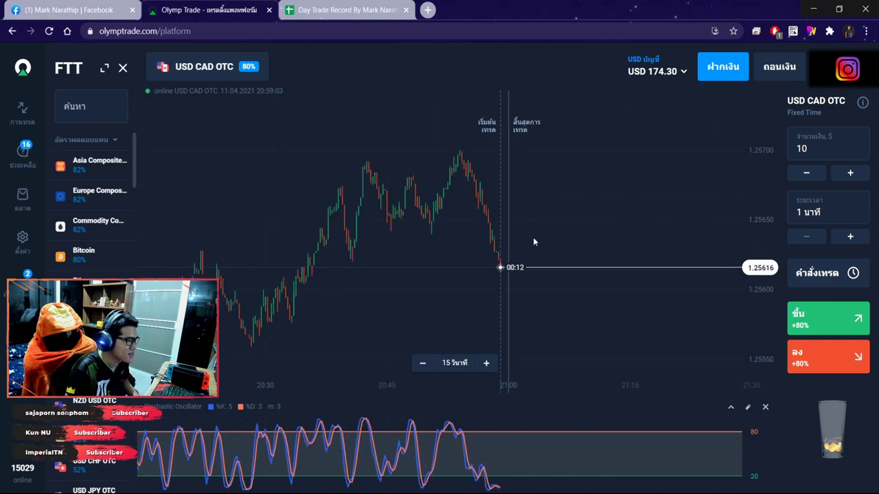
{"action": "scroll", "coordinate": [549, 235], "scroll_direction": "up", "scroll_amount": 5}
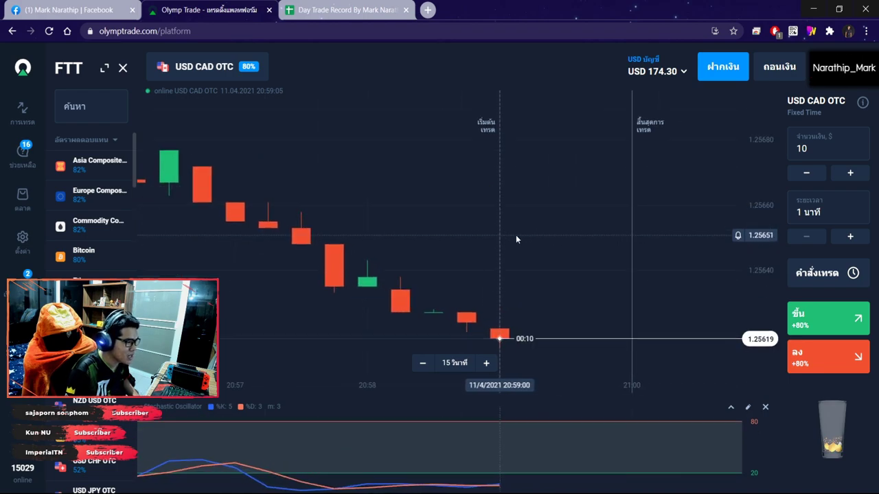
{"action": "scroll", "coordinate": [522, 236], "scroll_direction": "up", "scroll_amount": 3}
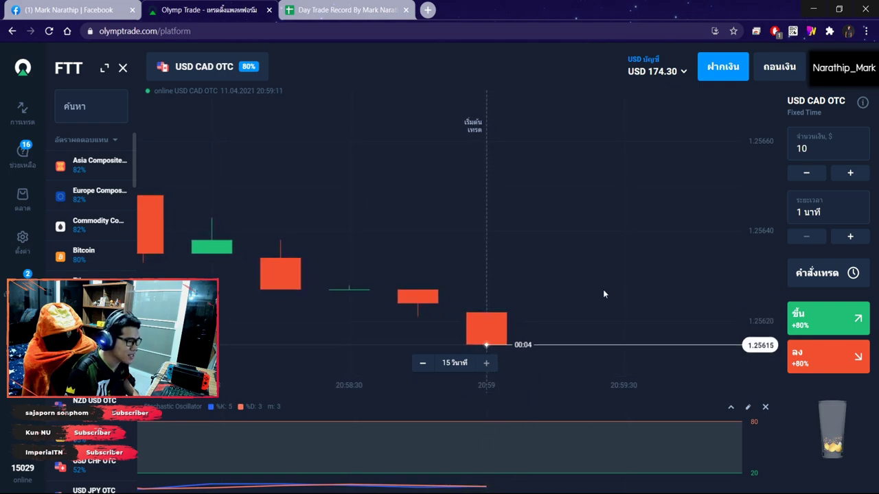
- Open a $10 one-minute up trade on USD CAD OTC and follow it on the chart
{"action": "left_click", "coordinate": [829, 316]}
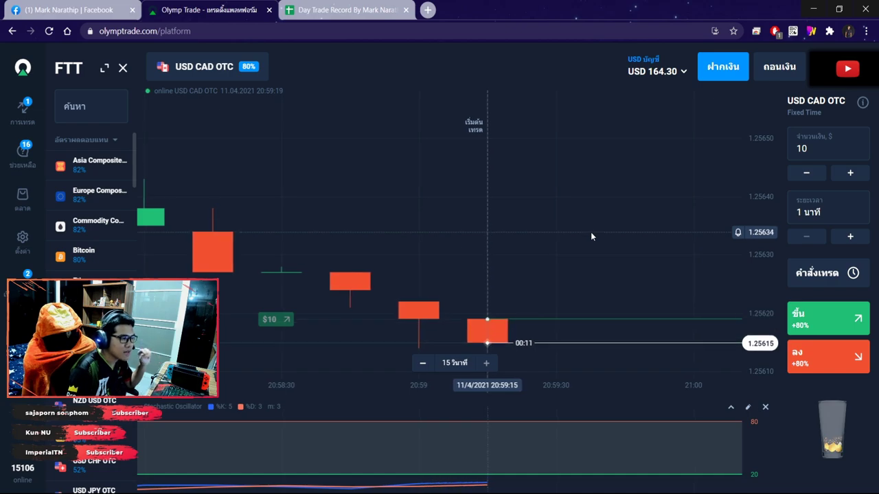
{"action": "scroll", "coordinate": [590, 232], "scroll_direction": "down", "scroll_amount": 3}
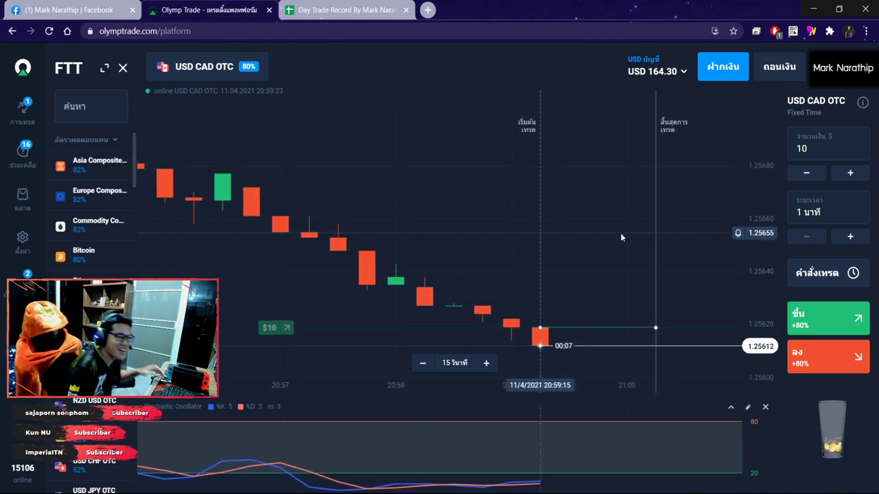
{"action": "scroll", "coordinate": [617, 239], "scroll_direction": "down", "scroll_amount": 2}
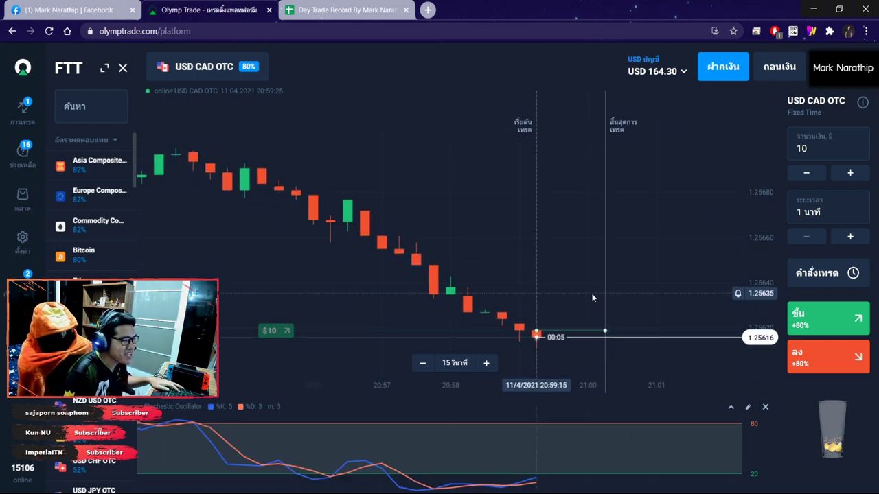
{"action": "scroll", "coordinate": [520, 283], "scroll_direction": "down", "scroll_amount": 2}
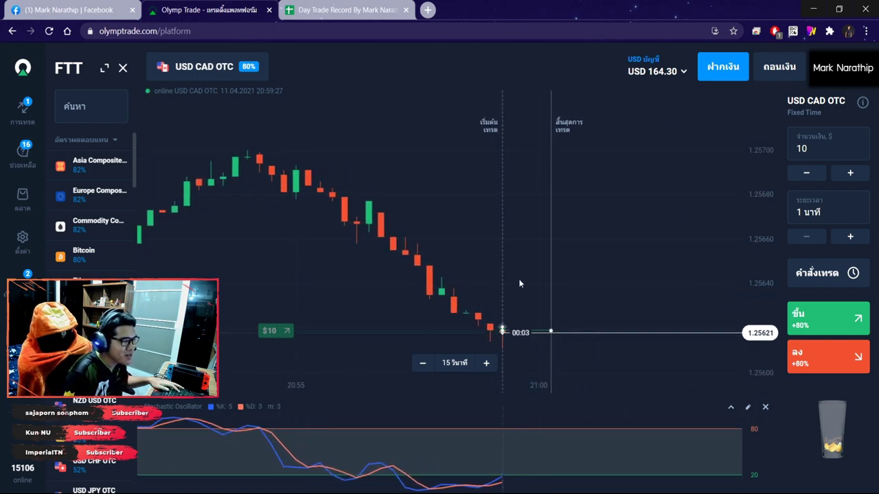
- Widen the USD CAD OTC chart's time range, sketch freehand pencil arrows showing the overall uptrend, and clear them
{"action": "scroll", "coordinate": [556, 276], "scroll_direction": "down", "scroll_amount": 2}
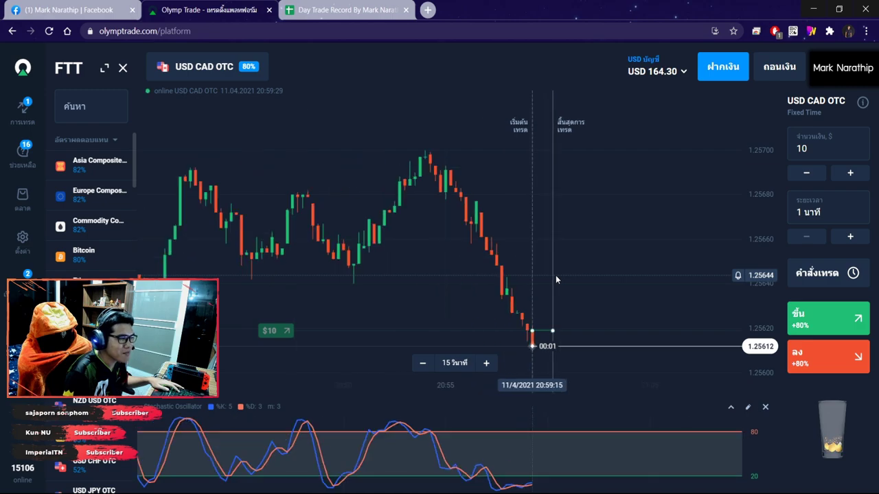
{"action": "scroll", "coordinate": [556, 276], "scroll_direction": "down", "scroll_amount": 3}
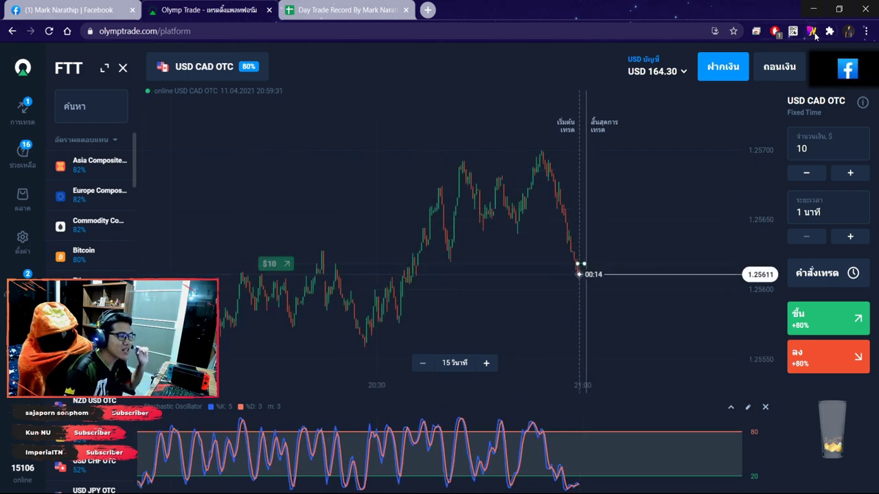
{"action": "key", "text": "ctrl+shift+d"}
{"action": "left_click", "coordinate": [561, 74]}
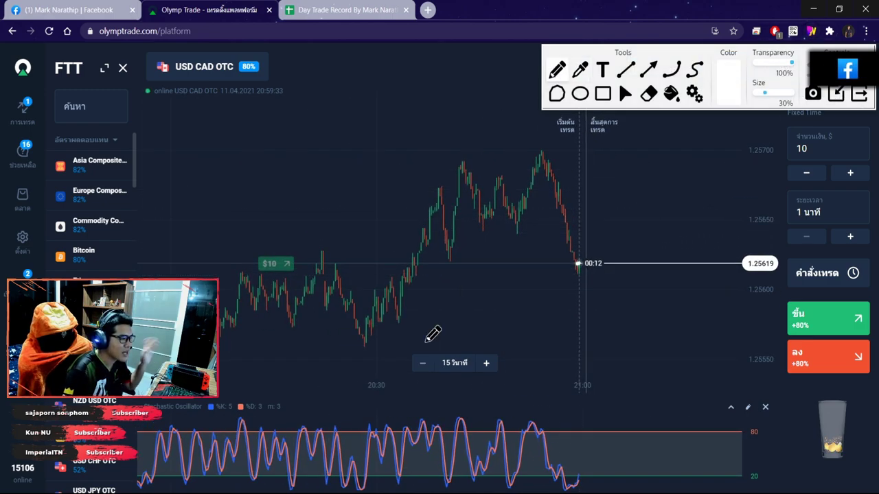
{"action": "left_click_drag", "start_coordinate": [220, 353], "coordinate": [516, 259]}
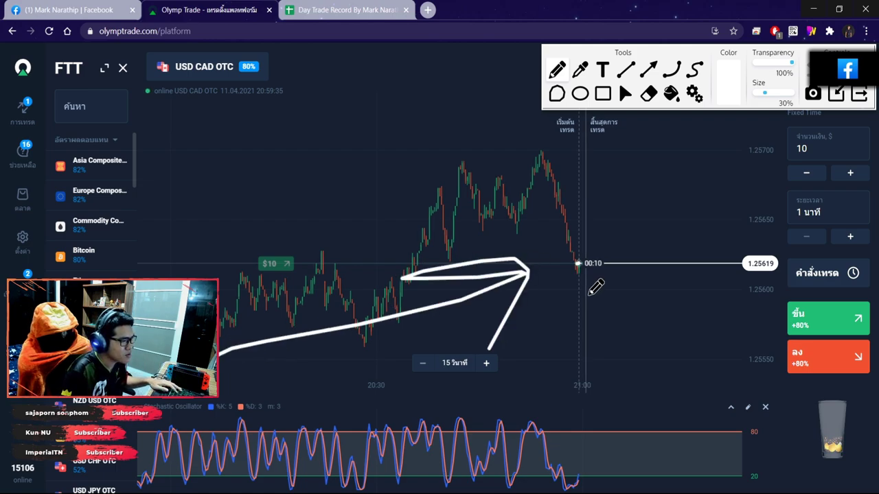
{"action": "left_click", "coordinate": [624, 94]}
{"action": "left_click_drag", "start_coordinate": [583, 254], "coordinate": [694, 211]}
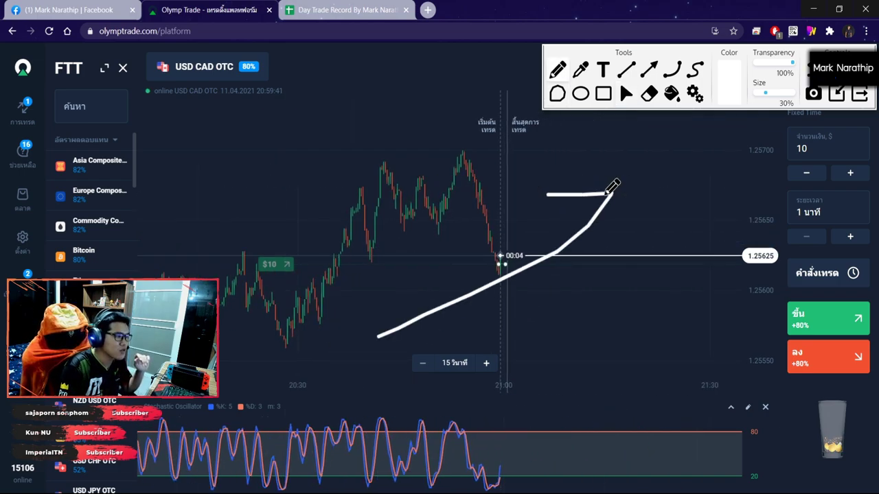
{"action": "left_click", "coordinate": [632, 100]}
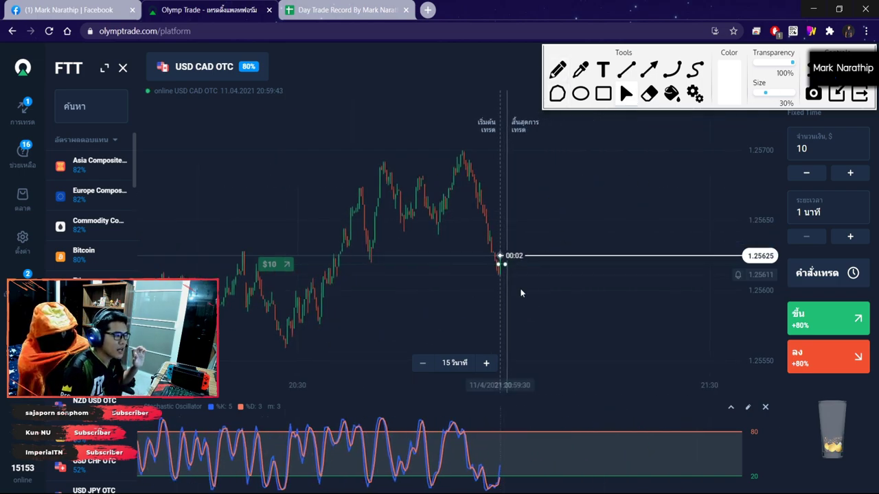
- Draw a freehand arrow down along the recent decline of the 15-second candles, and clear it
{"action": "scroll", "coordinate": [517, 291], "scroll_direction": "up", "scroll_amount": 5}
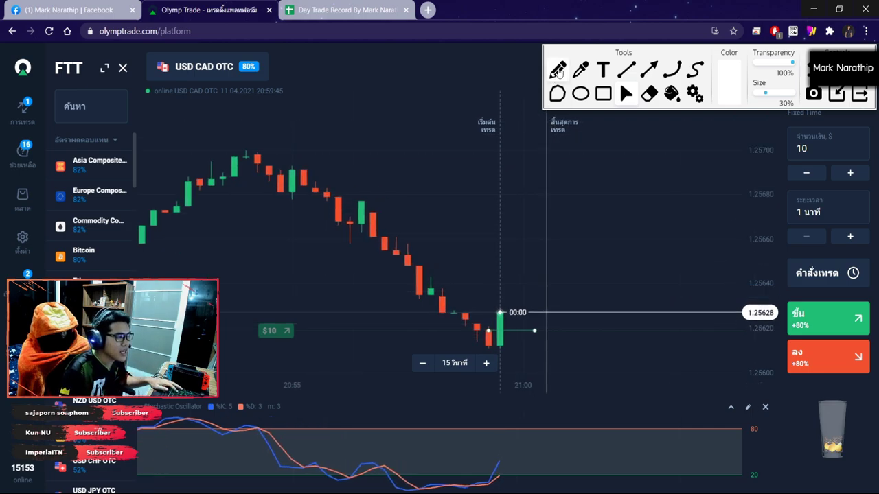
{"action": "left_click_drag", "start_coordinate": [279, 145], "coordinate": [486, 340]}
{"action": "left_click_drag", "start_coordinate": [486, 340], "coordinate": [457, 298]}
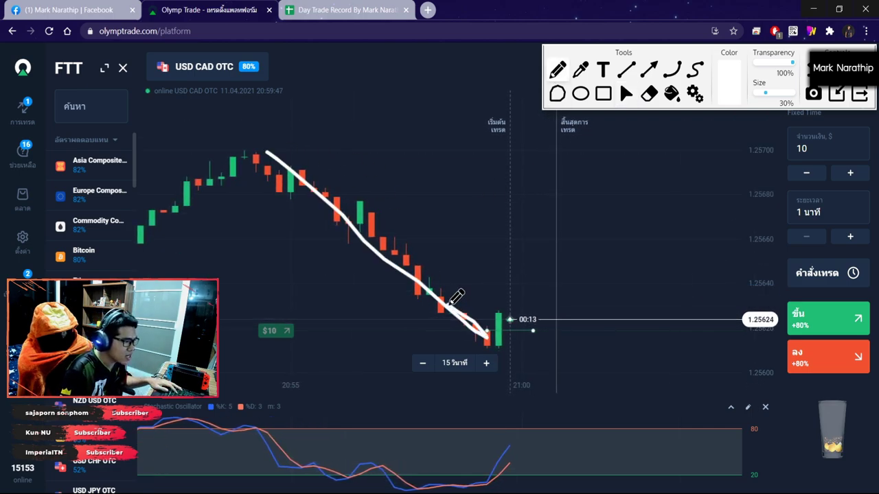
{"action": "left_click_drag", "start_coordinate": [434, 342], "coordinate": [485, 341]}
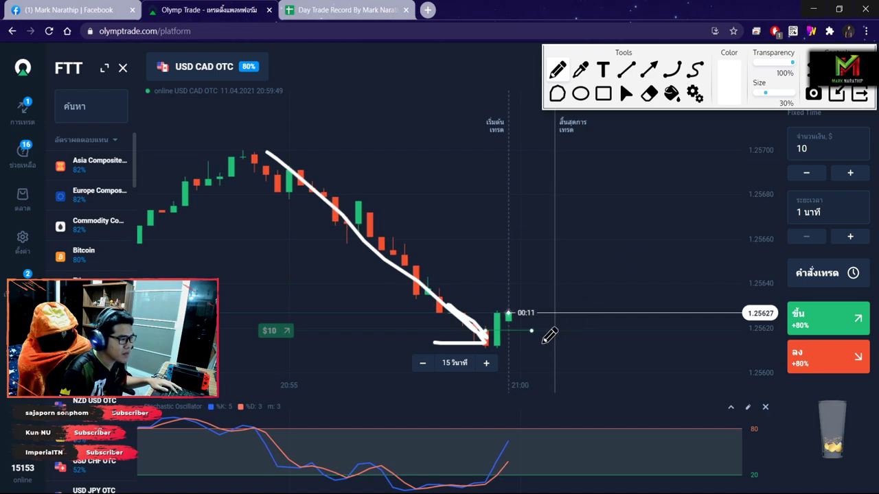
{"action": "key", "text": "Escape"}
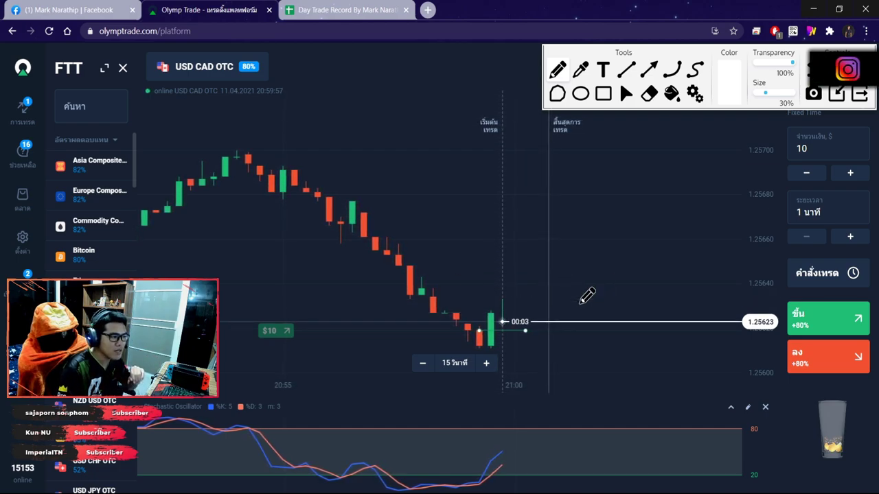
- Sketch an upward arrow from the latest candles, circle them and the Stochastic Oscillator low, and clear the drawings
{"action": "mouse_move", "coordinate": [514, 341]}
{"action": "left_mouse_down"}
{"action": "mouse_move", "coordinate": [615, 193]}
{"action": "mouse_move", "coordinate": [619, 214]}
{"action": "left_mouse_up"}
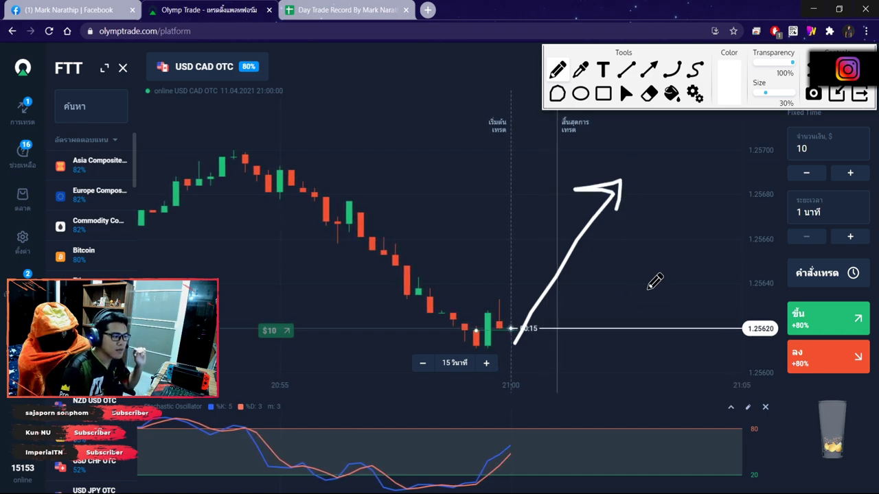
{"action": "key", "text": "Escape"}
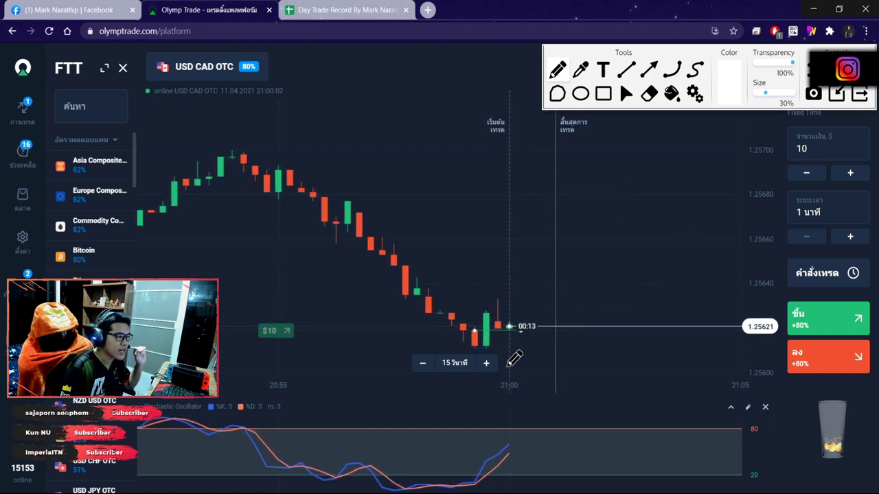
{"action": "mouse_move", "coordinate": [454, 336]}
{"action": "left_mouse_down"}
{"action": "mouse_move", "coordinate": [453, 310]}
{"action": "mouse_move", "coordinate": [525, 349]}
{"action": "left_mouse_up"}
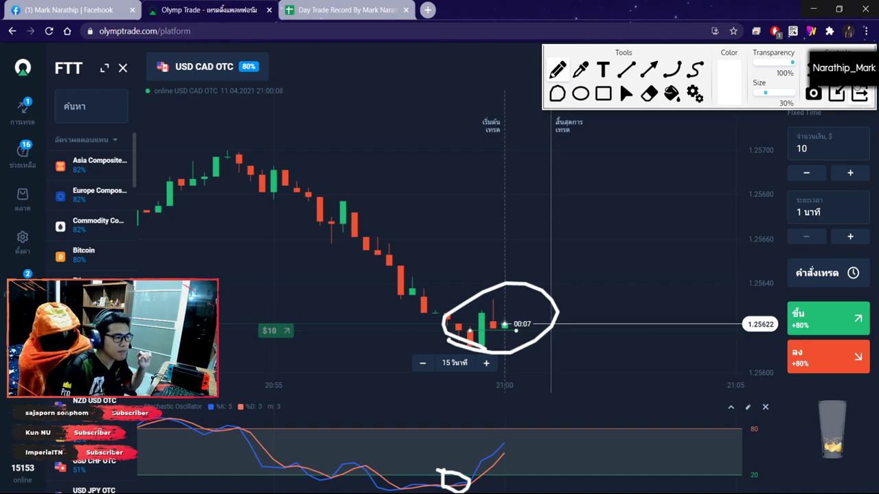
{"action": "key", "text": "Escape"}
- Follow the open $10 up trade on the latest 15-second candles until it expires
{"action": "scroll", "coordinate": [517, 306], "scroll_direction": "up", "scroll_amount": 5}
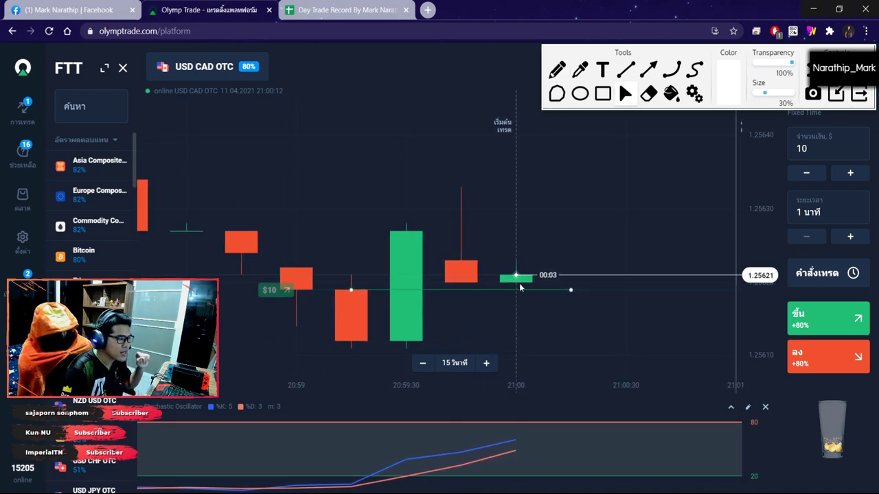
{"action": "left_click_drag", "start_coordinate": [519, 283], "coordinate": [569, 255]}
{"action": "scroll", "coordinate": [568, 254], "scroll_direction": "down", "scroll_amount": 2}
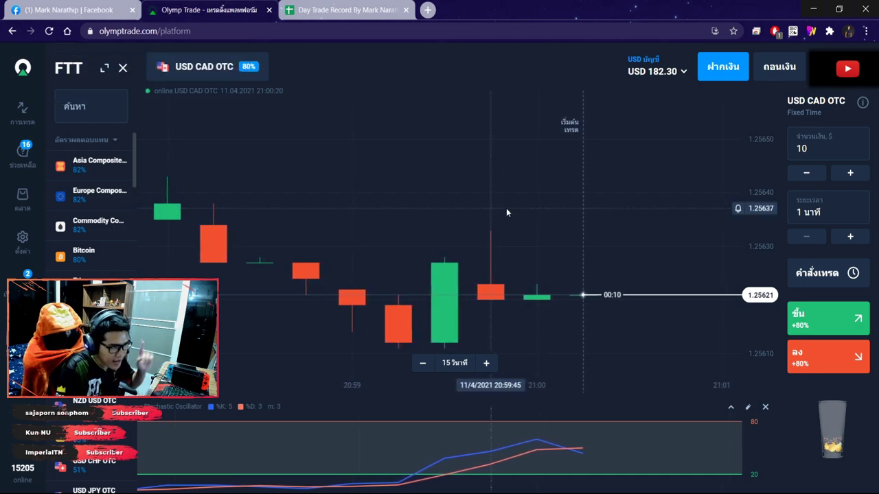
{"action": "scroll", "coordinate": [539, 264], "scroll_direction": "down", "scroll_amount": 3}
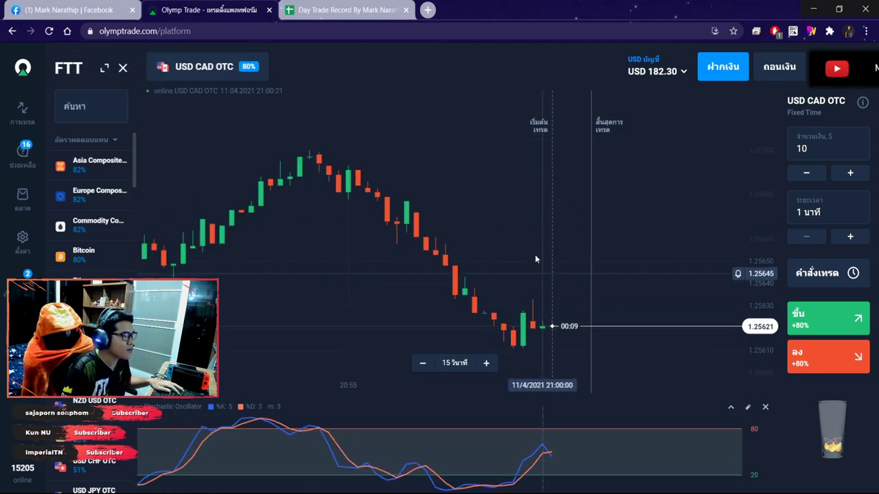
- Record trade 2 in the Day Trade Record spreadsheet as ชนะ with a profit rate of 80
{"action": "left_click", "coordinate": [347, 10]}
{"action": "double_click", "coordinate": [458, 273]}
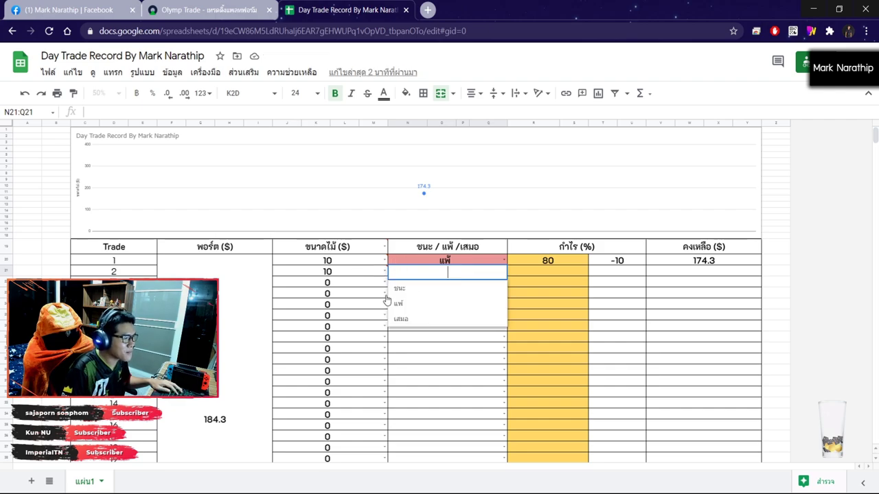
{"action": "left_click", "coordinate": [402, 290]}
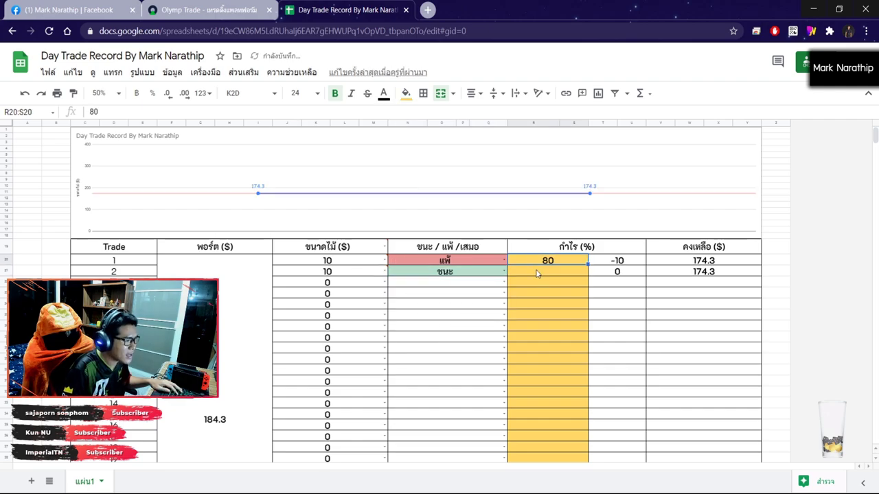
{"action": "left_click", "coordinate": [223, 7]}
{"action": "left_click", "coordinate": [376, 7]}
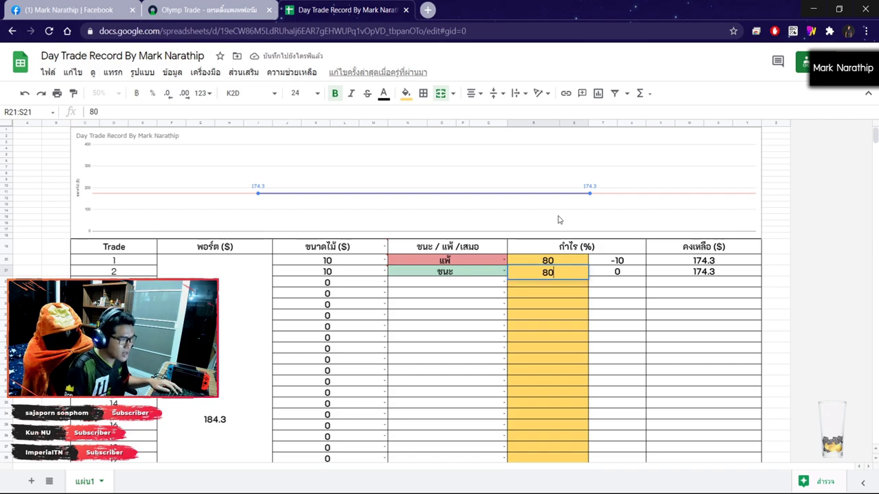
{"action": "key", "text": "Return"}
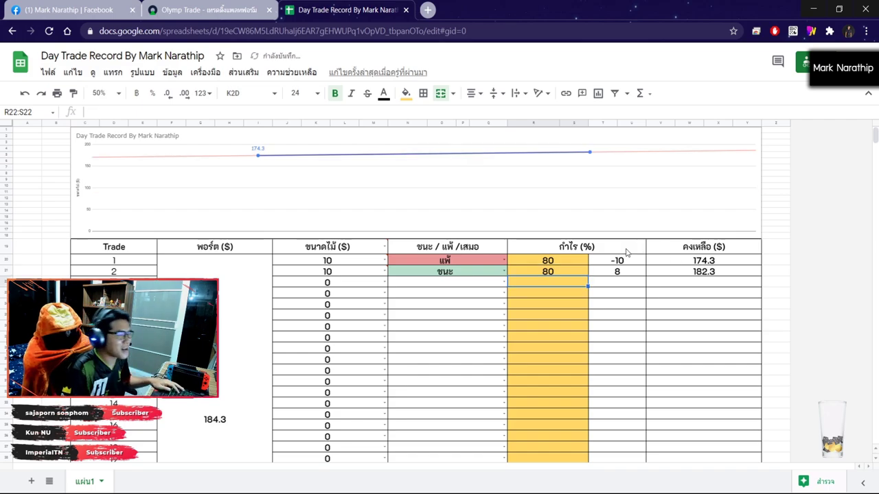
- Check the profit total in the spreadsheet's totals row and set the size of trade 3 to 10
{"action": "scroll", "coordinate": [611, 250], "scroll_direction": "down", "scroll_amount": 10}
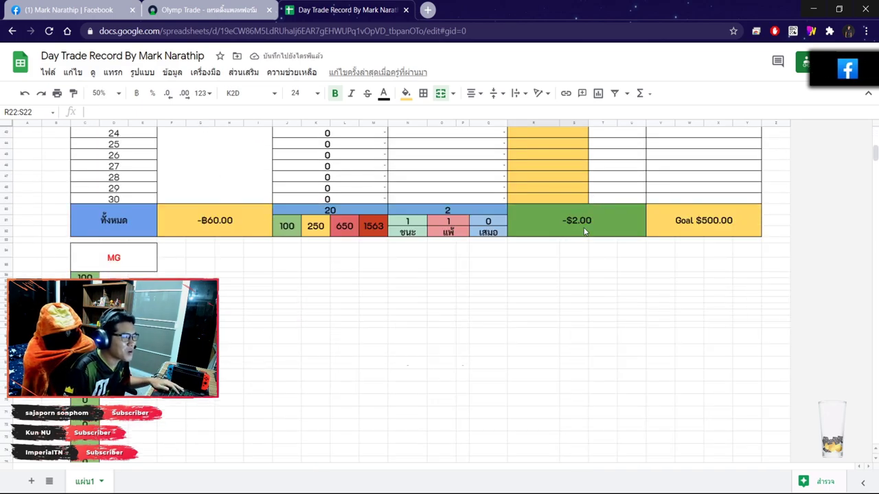
{"action": "left_click", "coordinate": [597, 223]}
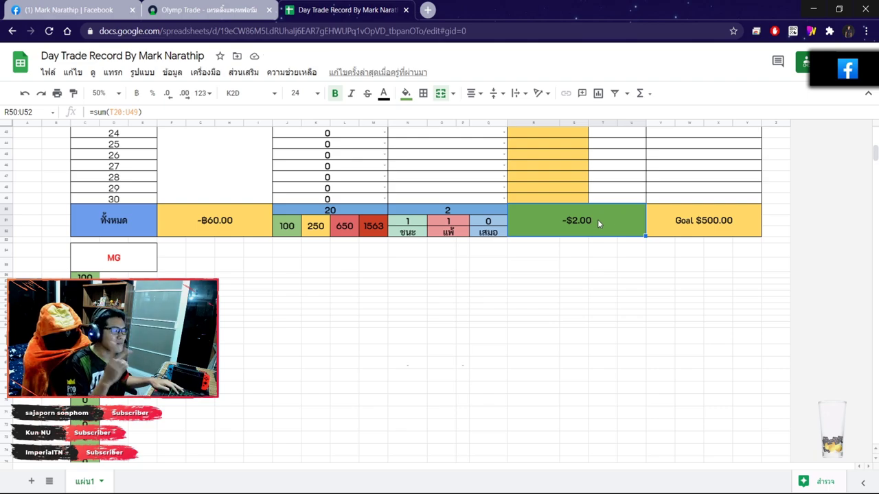
{"action": "scroll", "coordinate": [598, 218], "scroll_direction": "up", "scroll_amount": 10}
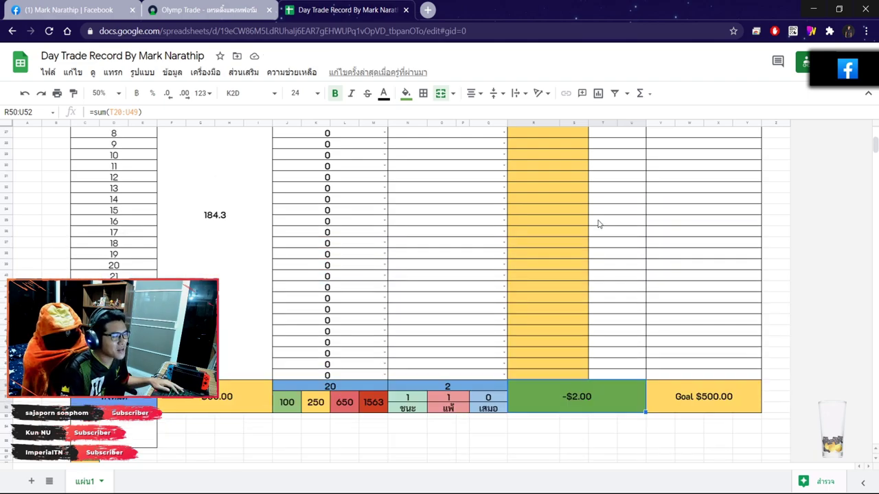
{"action": "type", "text": "10"}
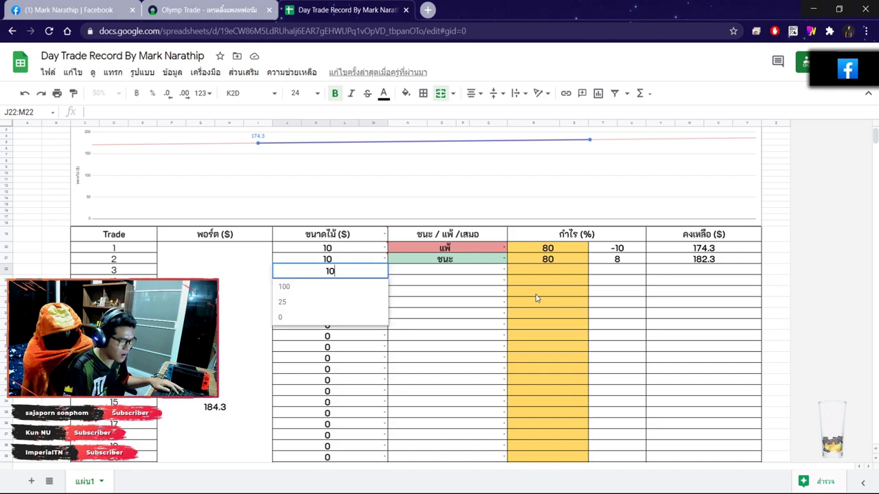
{"action": "key", "text": "Return"}
- Switch to Olymp Trade and compare the USD CAD OTC candles and Stochastic Oscillator over short and long time ranges
{"action": "left_click", "coordinate": [253, 17]}
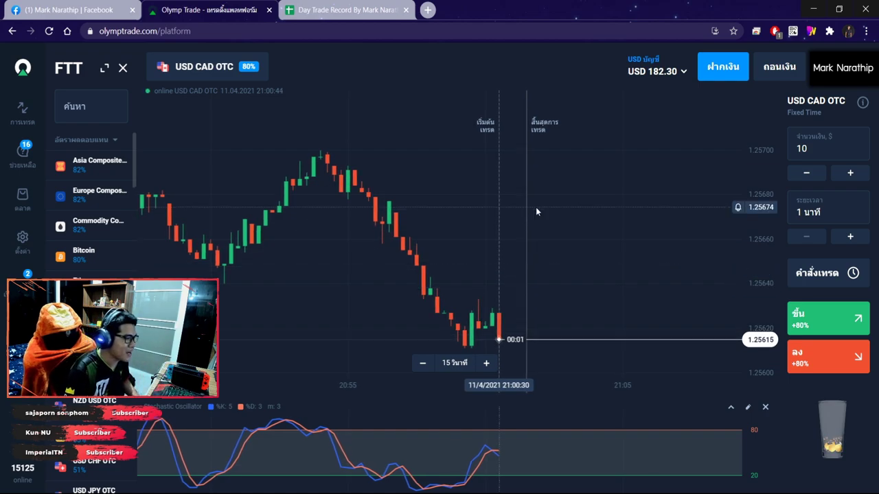
{"action": "scroll", "coordinate": [529, 210], "scroll_direction": "down", "scroll_amount": 5}
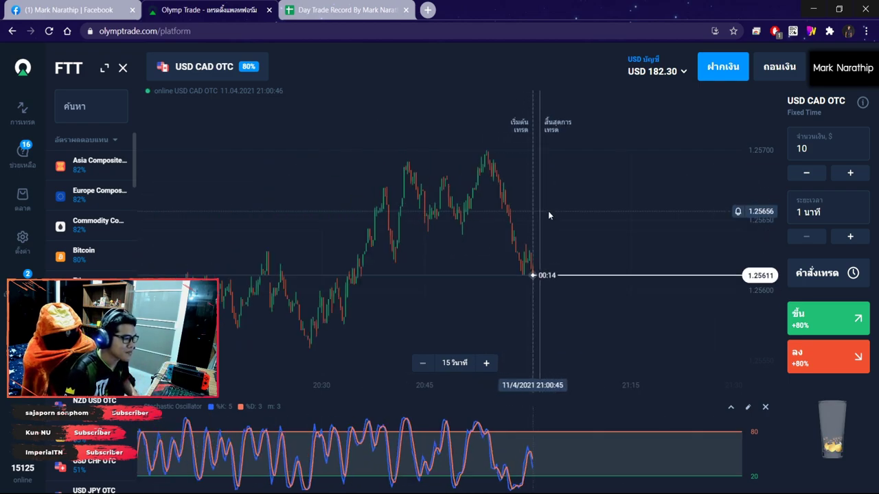
{"action": "scroll", "coordinate": [540, 213], "scroll_direction": "up", "scroll_amount": 3}
{"action": "scroll", "coordinate": [584, 182], "scroll_direction": "down", "scroll_amount": 3}
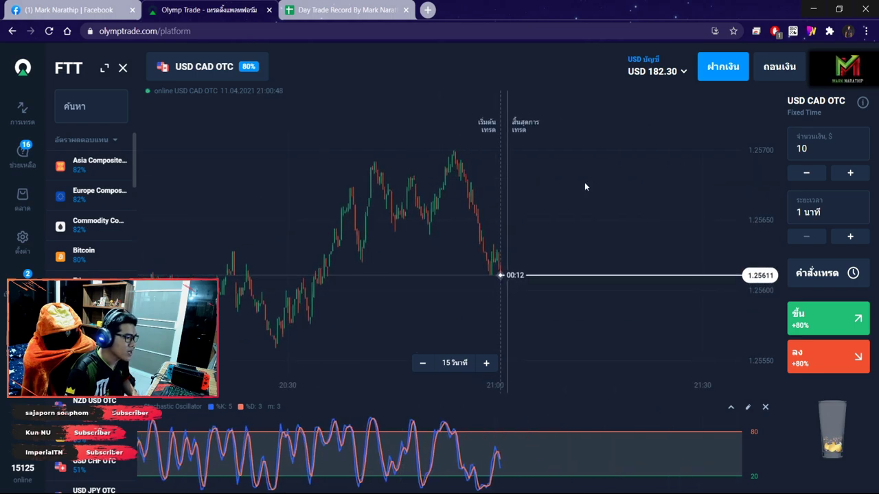
{"action": "scroll", "coordinate": [529, 246], "scroll_direction": "up", "scroll_amount": 6}
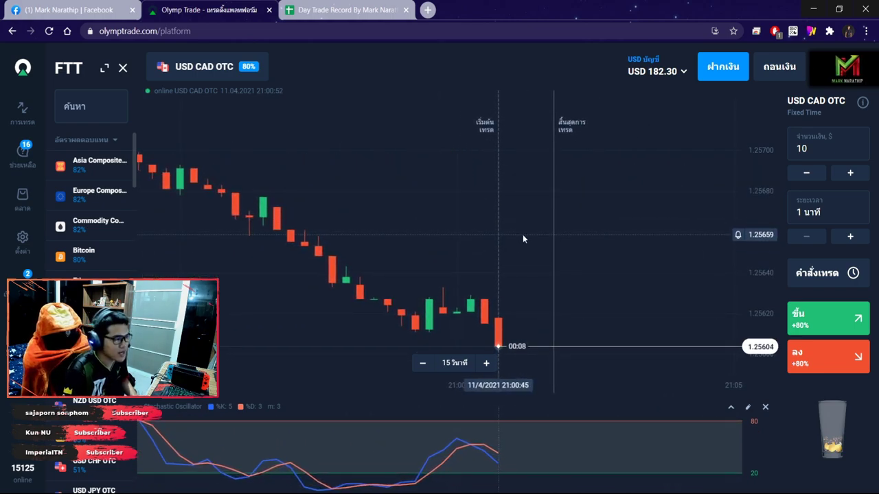
{"action": "scroll", "coordinate": [409, 250], "scroll_direction": "down", "scroll_amount": 5}
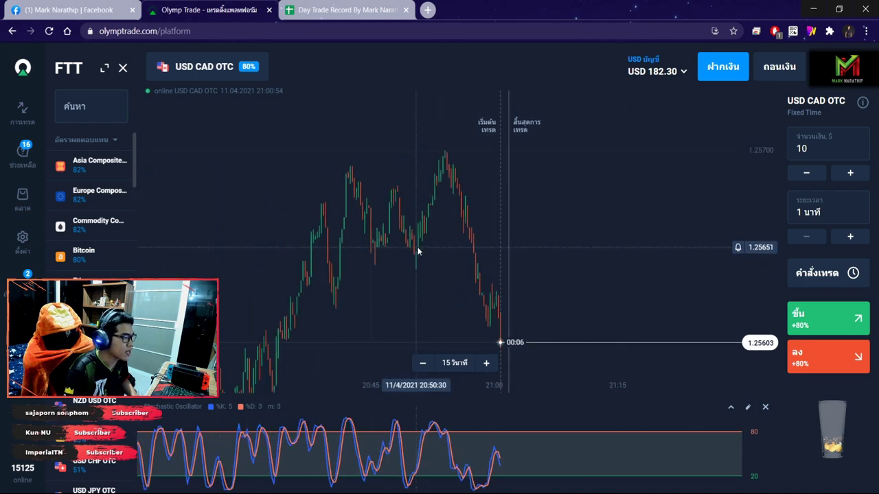
{"action": "scroll", "coordinate": [417, 251], "scroll_direction": "down", "scroll_amount": 3}
- Mark the recent peaks of the long-range USD CAD OTC chart with the freehand pencil, and clear the mark
{"action": "left_click", "coordinate": [811, 32]}
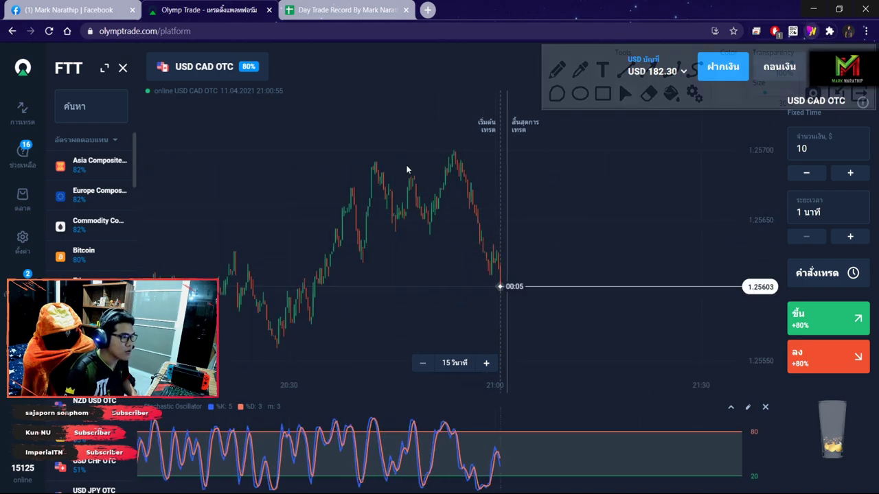
{"action": "mouse_move", "coordinate": [422, 148]}
{"action": "left_mouse_down"}
{"action": "mouse_move", "coordinate": [531, 245]}
{"action": "mouse_move", "coordinate": [441, 147]}
{"action": "left_mouse_up"}
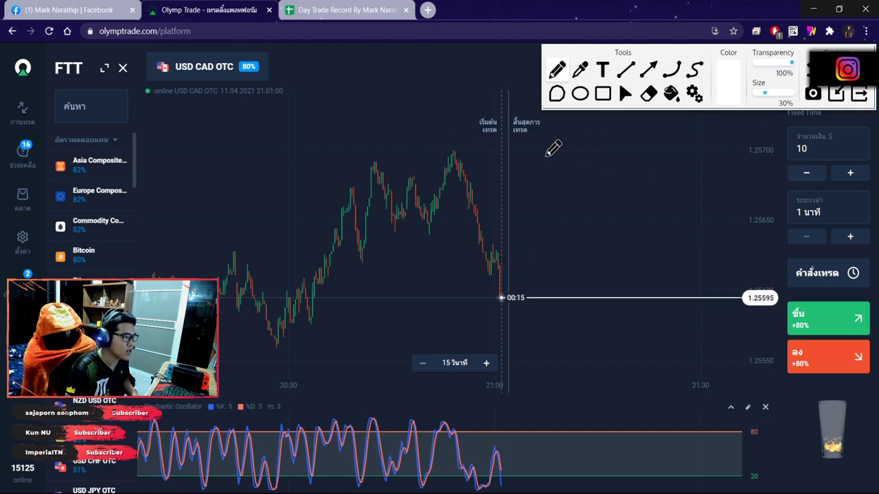
{"action": "left_click", "coordinate": [625, 95]}
- Examine the earlier USD CAD OTC price history and the latest decline, and close the drawing overlay
{"action": "scroll", "coordinate": [615, 176], "scroll_direction": "up", "scroll_amount": 10}
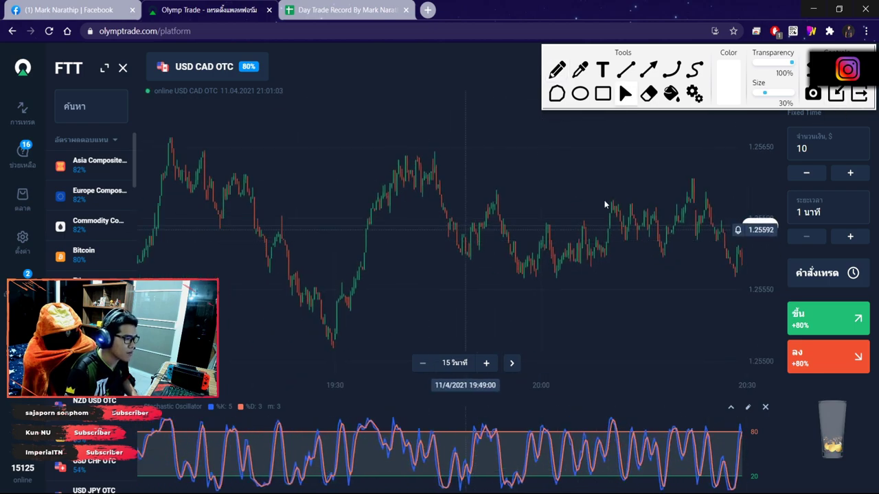
{"action": "scroll", "coordinate": [370, 226], "scroll_direction": "down", "scroll_amount": 10}
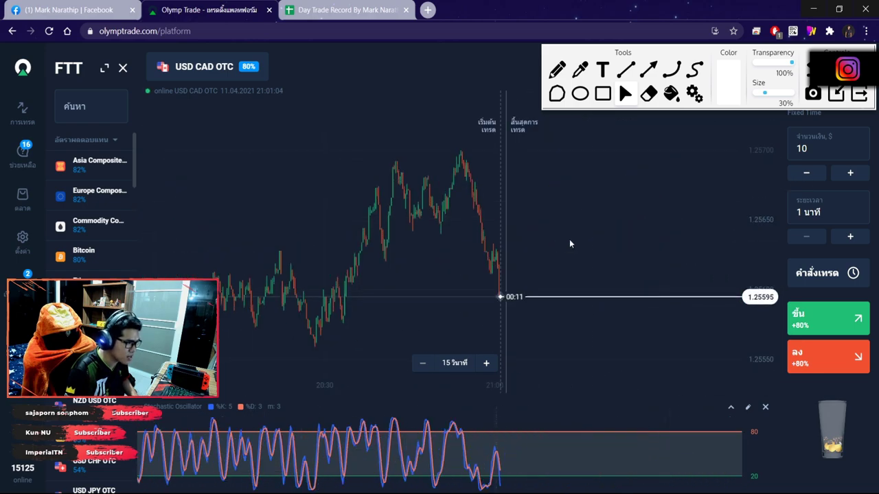
{"action": "scroll", "coordinate": [552, 265], "scroll_direction": "up", "scroll_amount": 5}
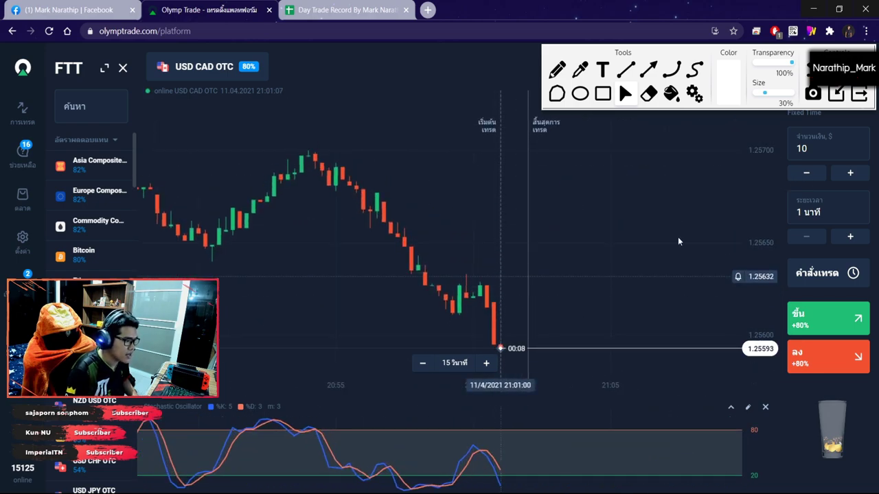
{"action": "left_click", "coordinate": [859, 96]}
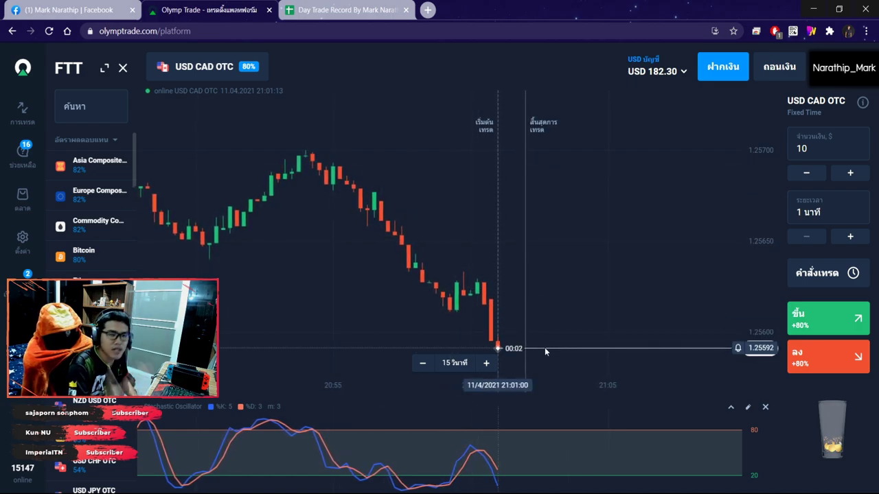
- Examine the latest USD CAD OTC candles up close and open a $10 one-minute up (ขึ้น) position
{"action": "scroll", "coordinate": [528, 322], "scroll_direction": "up", "scroll_amount": 3}
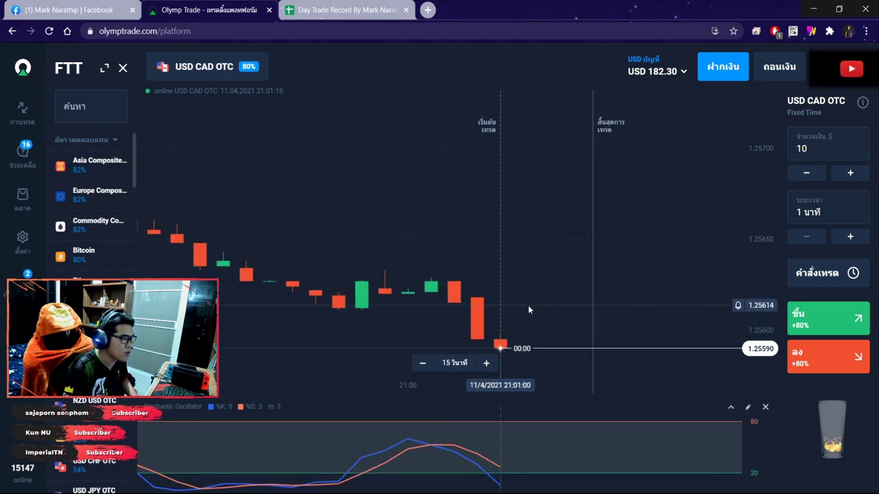
{"action": "scroll", "coordinate": [581, 244], "scroll_direction": "down", "scroll_amount": 2}
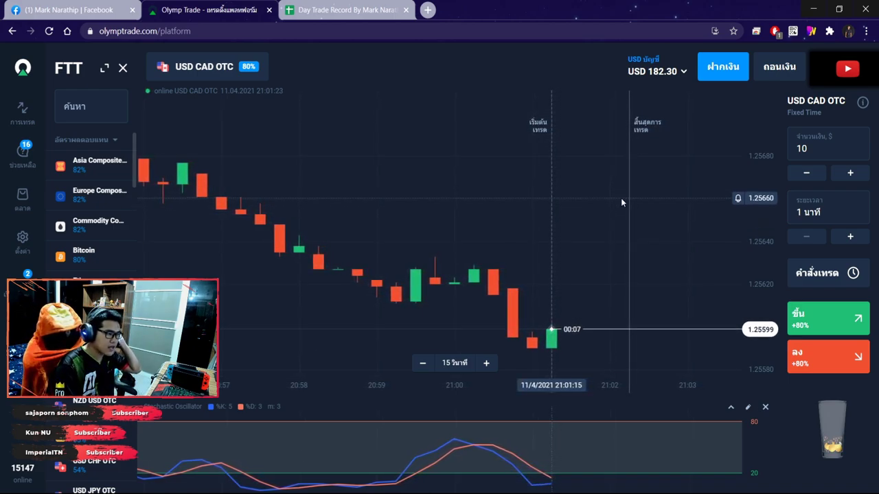
{"action": "scroll", "coordinate": [621, 202], "scroll_direction": "up", "scroll_amount": 2}
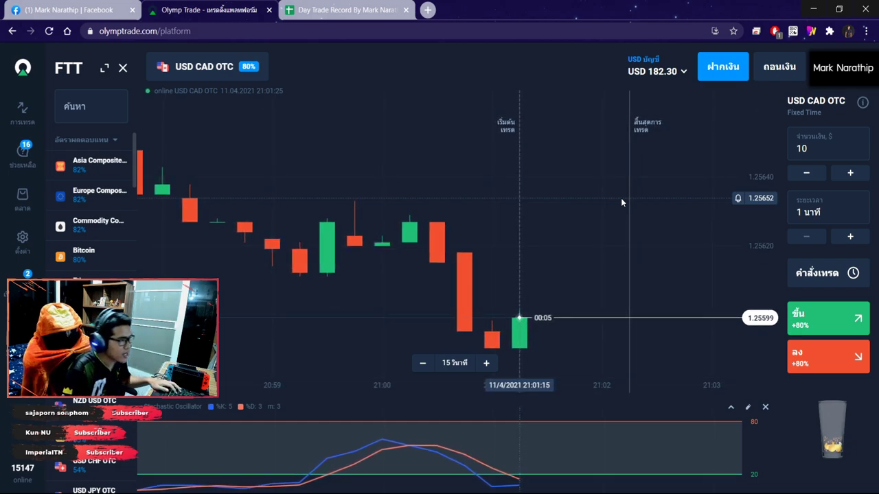
{"action": "scroll", "coordinate": [554, 272], "scroll_direction": "down", "scroll_amount": 1}
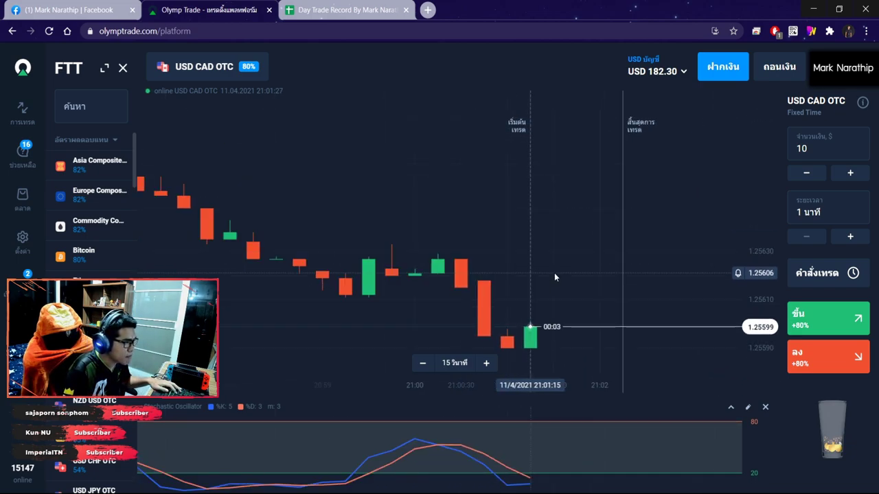
{"action": "scroll", "coordinate": [554, 272], "scroll_direction": "up", "scroll_amount": 3}
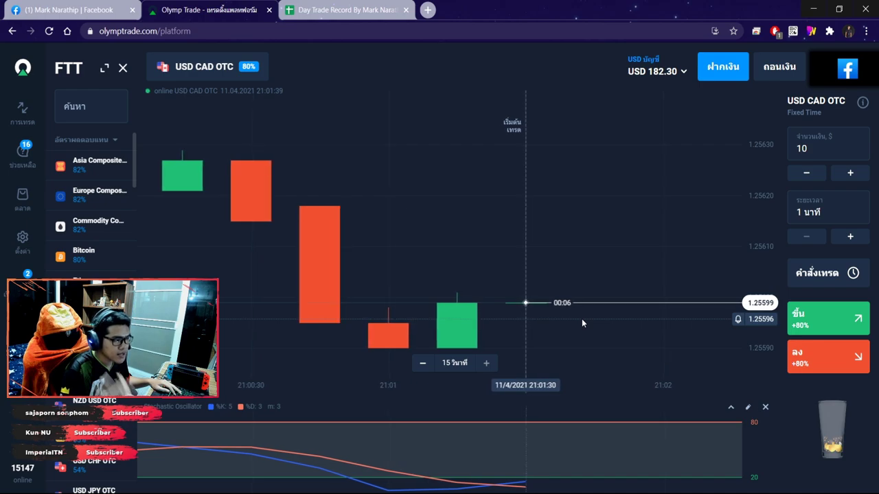
{"action": "left_click", "coordinate": [830, 322]}
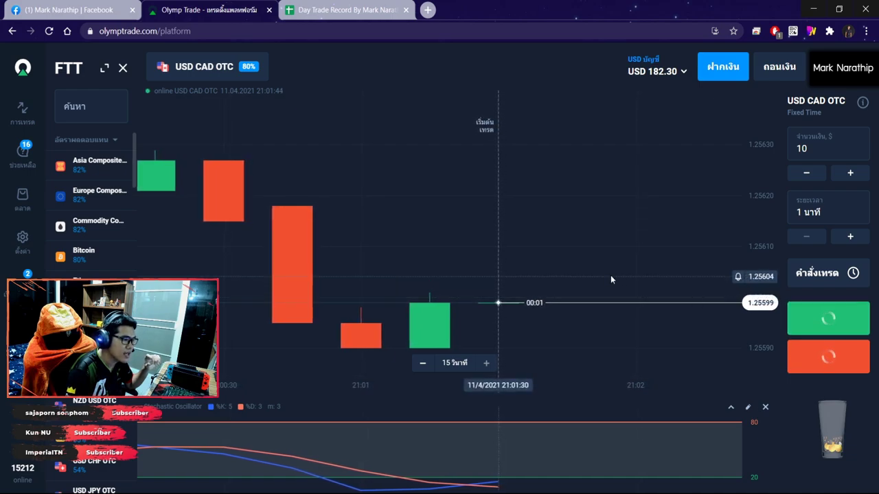
- Follow the open $10 up position on USD CAD OTC across short and long time ranges of the chart
{"action": "scroll", "coordinate": [570, 253], "scroll_direction": "down", "scroll_amount": 5}
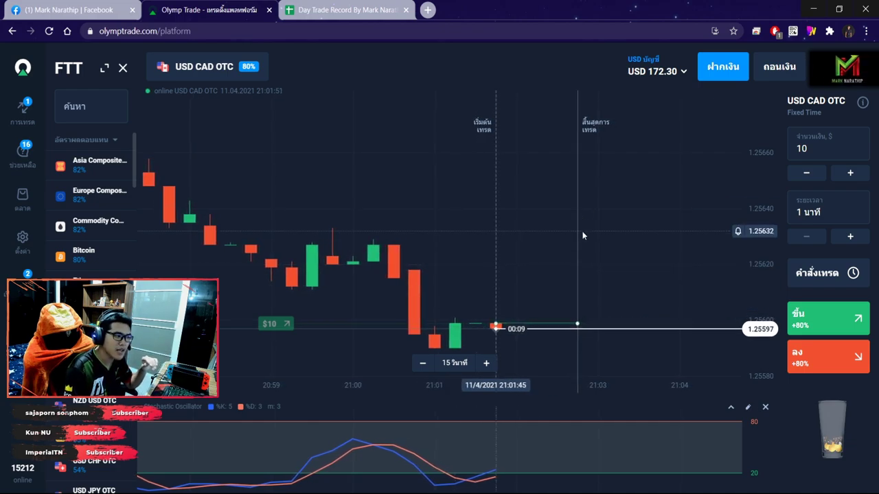
{"action": "scroll", "coordinate": [580, 233], "scroll_direction": "down", "scroll_amount": 5}
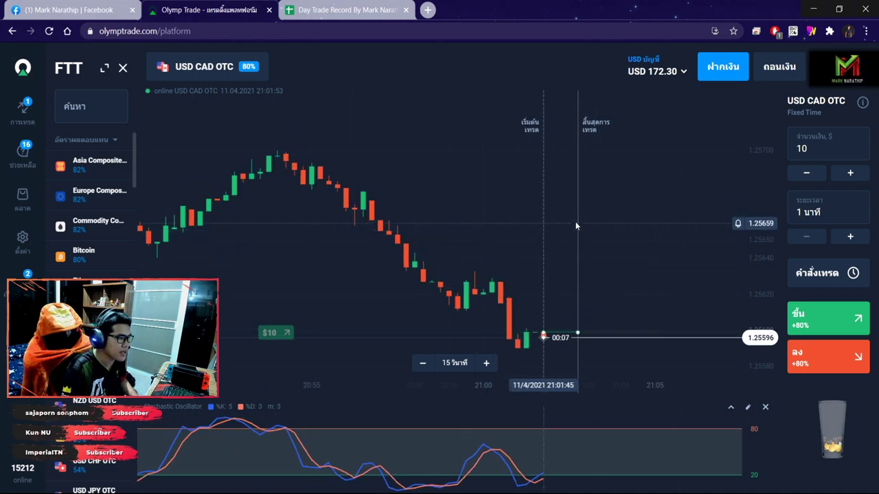
{"action": "scroll", "coordinate": [553, 294], "scroll_direction": "up", "scroll_amount": 5}
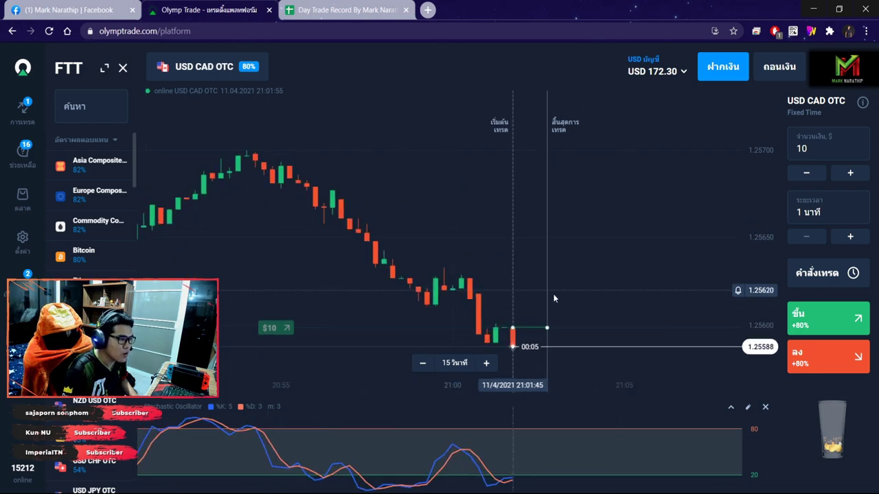
{"action": "scroll", "coordinate": [530, 291], "scroll_direction": "up", "scroll_amount": 1}
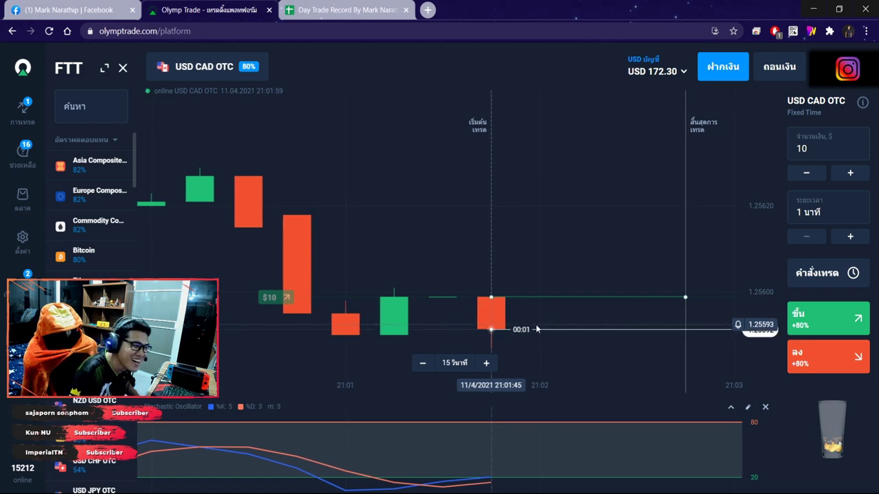
{"action": "scroll", "coordinate": [536, 324], "scroll_direction": "down", "scroll_amount": 3}
{"action": "scroll", "coordinate": [581, 290], "scroll_direction": "down", "scroll_amount": 6}
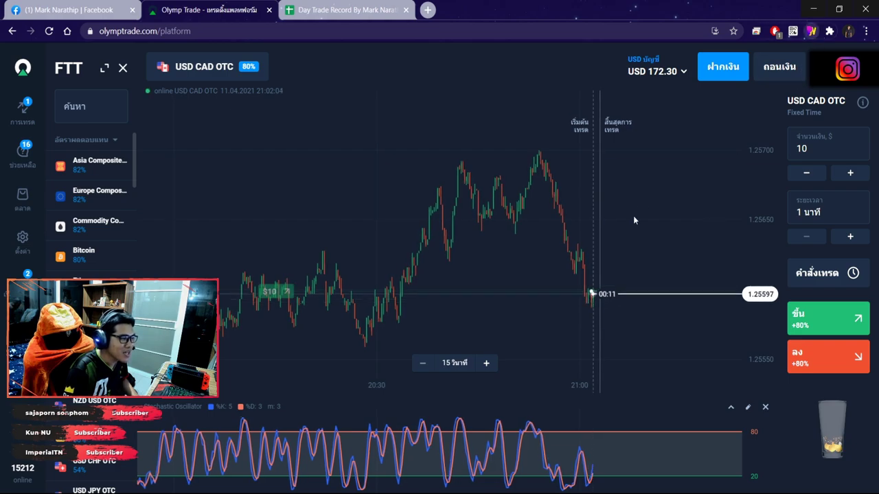
- Draw a rising support curve beneath the lows of the long-range chart with the freehand pencil, and undo it
{"action": "key", "text": "ctrl+alt+g"}
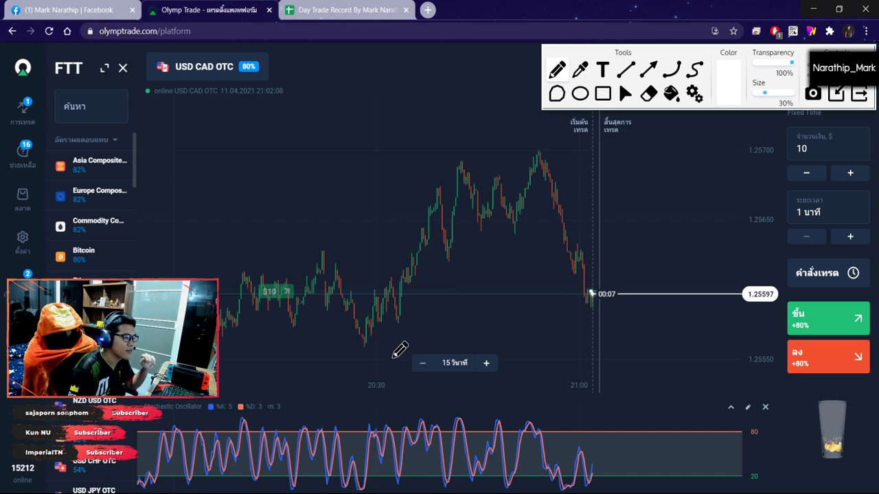
{"action": "left_click_drag", "start_coordinate": [417, 348], "coordinate": [714, 272]}
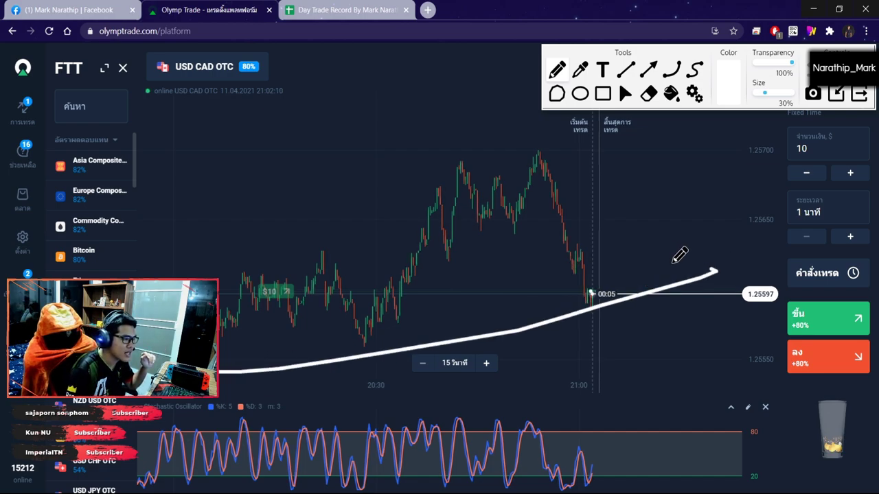
{"action": "key", "text": "ctrl+z"}
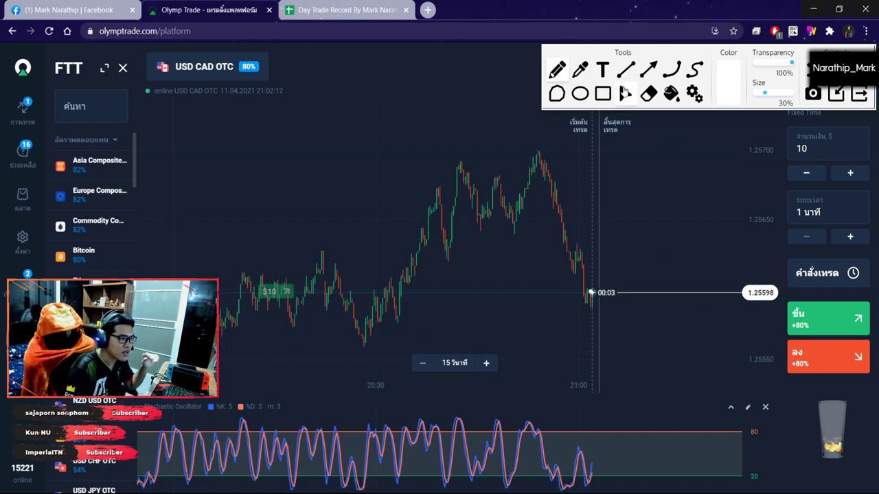
- Sketch a falling arrow along the recent downtrend and a rising arrow from the latest candle with the pencil, and clear the marks
{"action": "scroll", "coordinate": [602, 279], "scroll_direction": "up", "scroll_amount": 5}
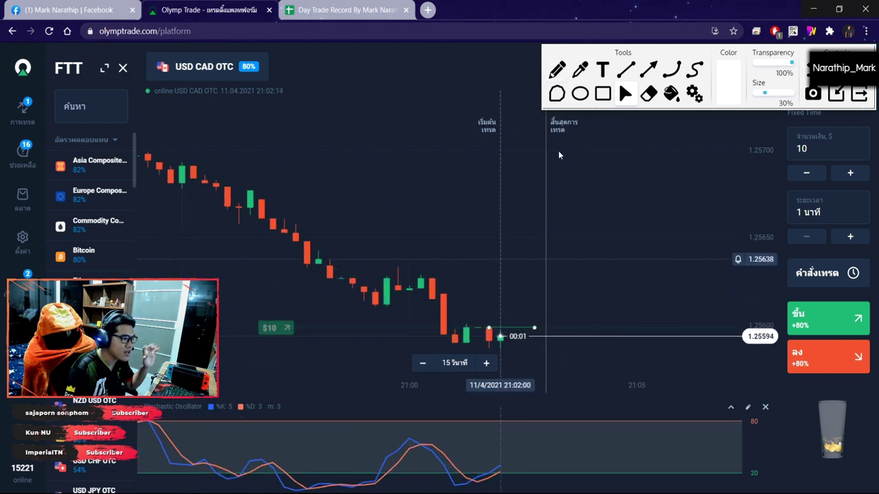
{"action": "left_click", "coordinate": [556, 69]}
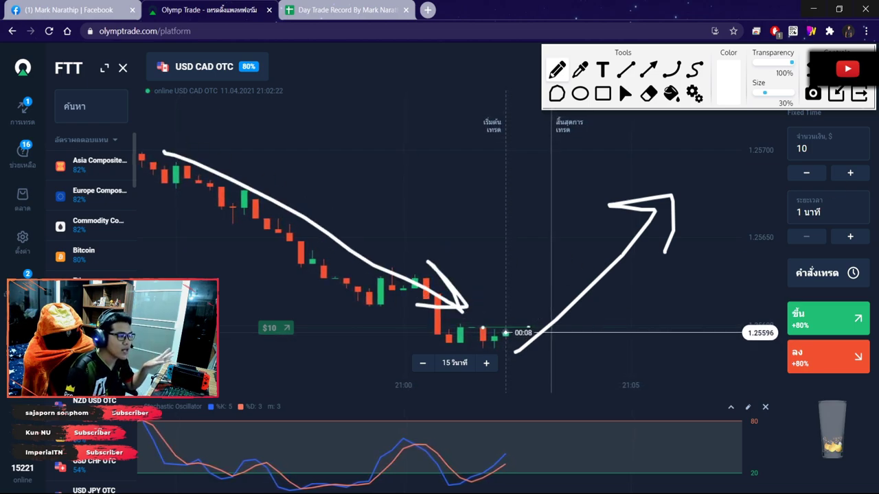
{"action": "key", "text": "Delete"}
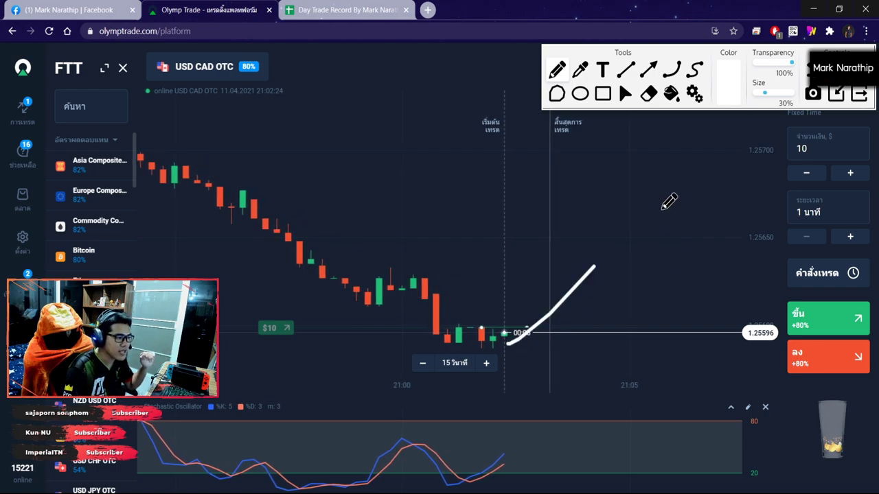
{"action": "key", "text": "Delete"}
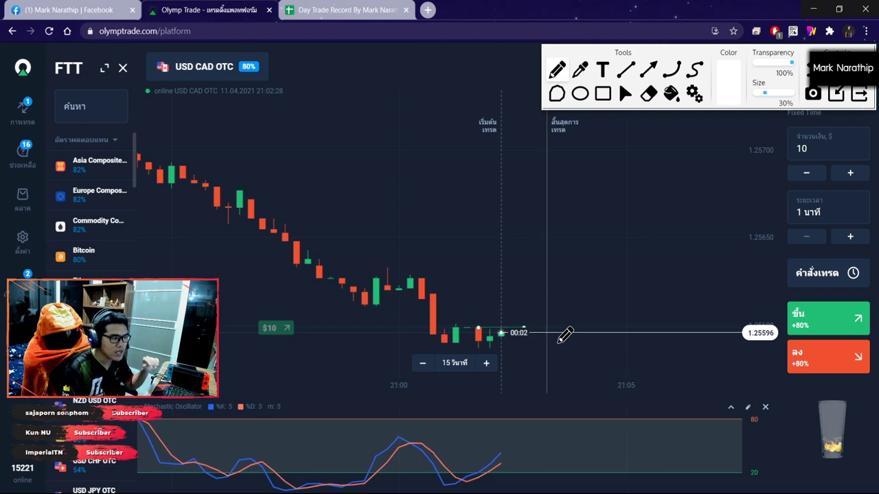
{"action": "left_click_drag", "start_coordinate": [504, 345], "coordinate": [636, 235]}
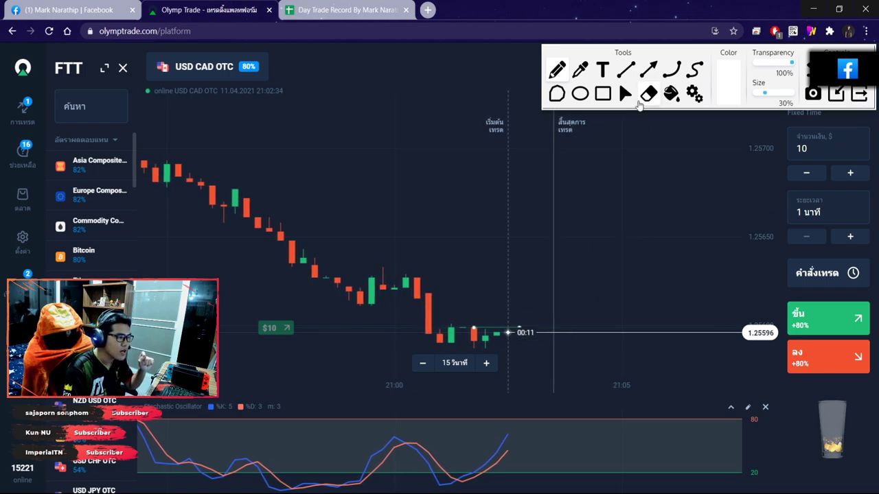
- Circle the Stochastic Oscillator line crossing near the 20 level with the freehand pencil, and close the drawing overlay
{"action": "scroll", "coordinate": [480, 295], "scroll_direction": "up", "scroll_amount": 2}
{"action": "key", "text": "ctrl+shift+1"}
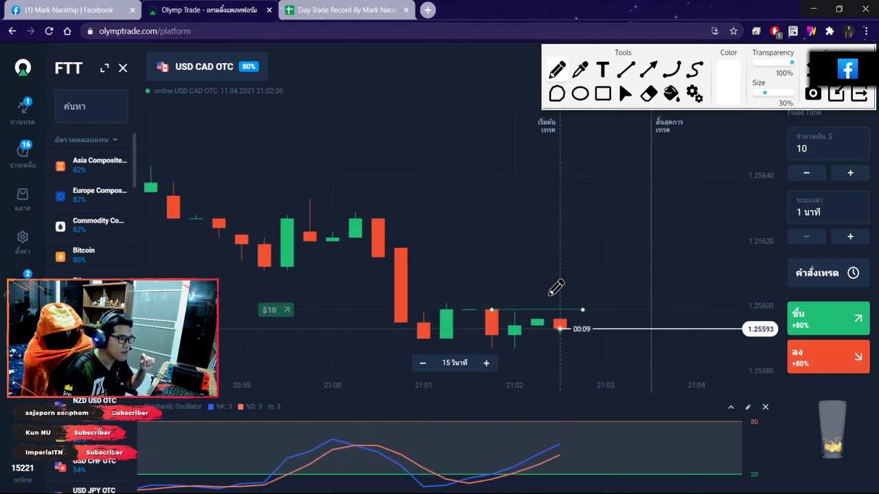
{"action": "mouse_move", "coordinate": [509, 346]}
{"action": "left_mouse_down"}
{"action": "mouse_move", "coordinate": [574, 340]}
{"action": "mouse_move", "coordinate": [573, 351]}
{"action": "left_mouse_up"}
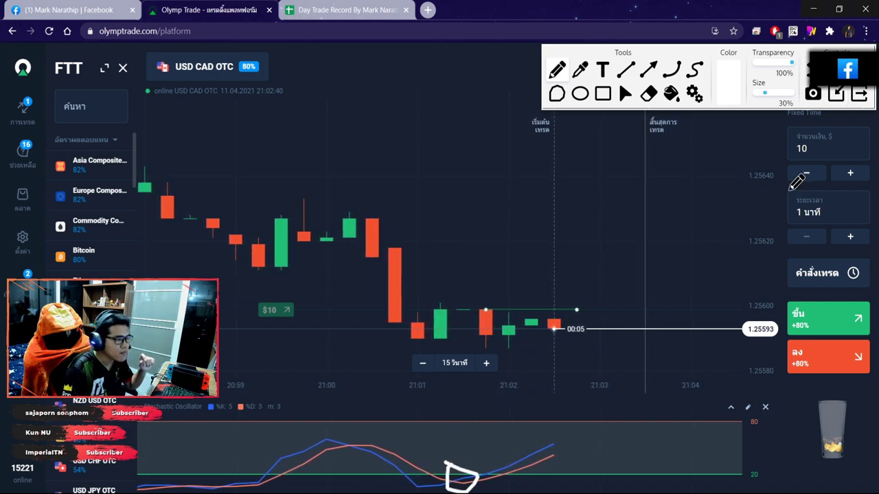
{"action": "key", "text": "Escape"}
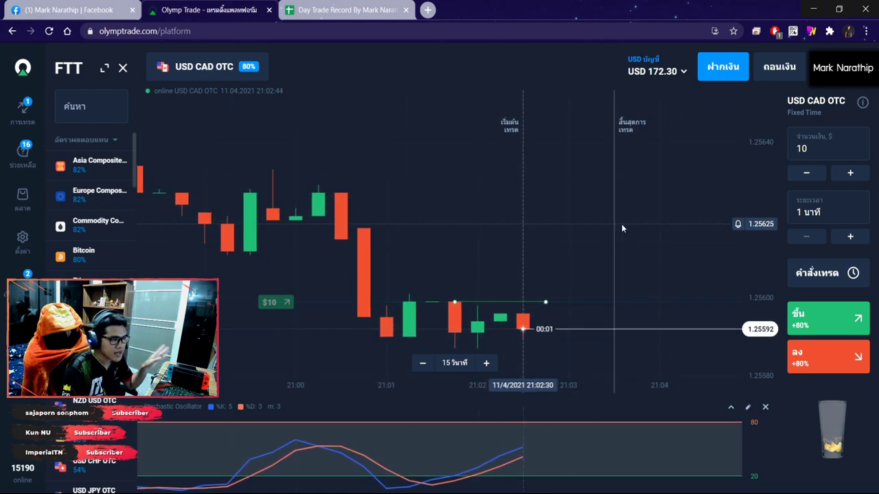
- Log trade 3 in the Day Trade Record spreadsheet as แพ้ with a profit rate of 80, and dismiss Olymp Trade's closed-order notification
{"action": "scroll", "coordinate": [567, 271], "scroll_direction": "down", "scroll_amount": 2}
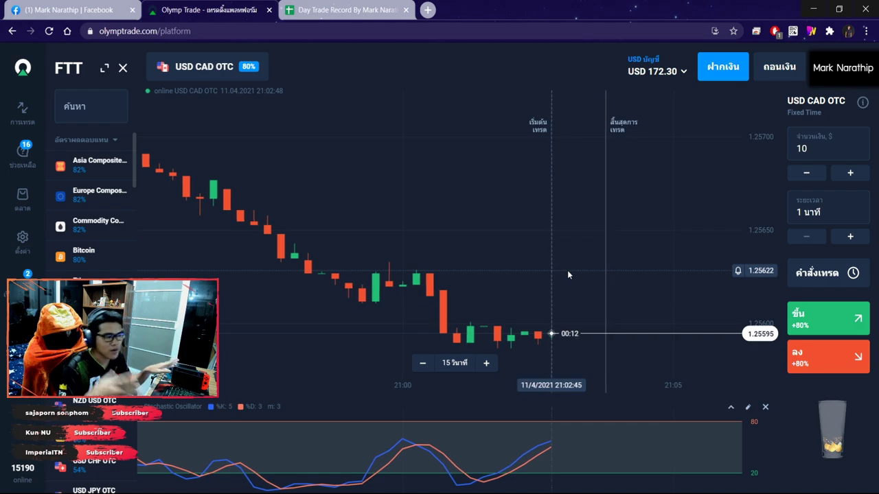
{"action": "scroll", "coordinate": [621, 310], "scroll_direction": "down", "scroll_amount": 2}
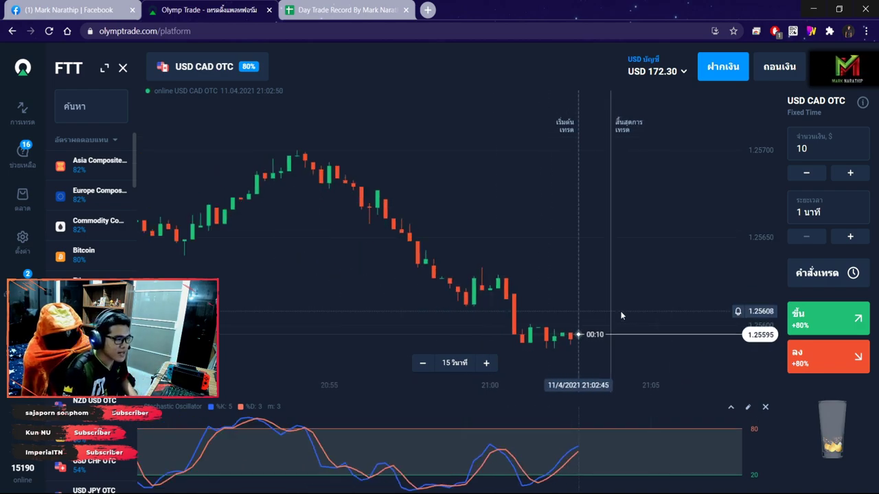
{"action": "left_click", "coordinate": [347, 10]}
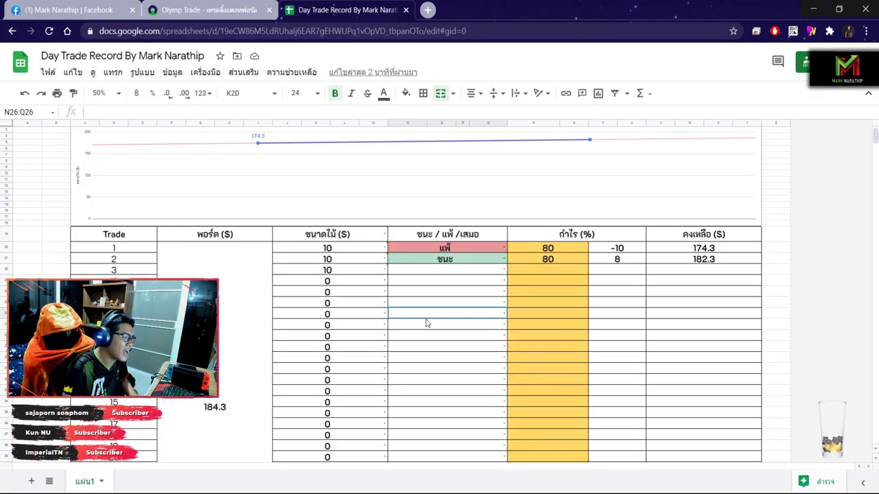
{"action": "double_click", "coordinate": [414, 271]}
{"action": "left_click", "coordinate": [412, 306]}
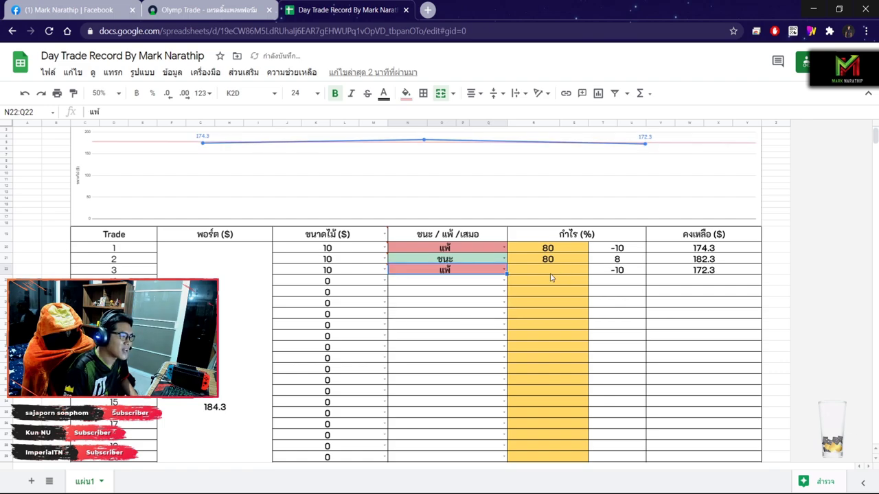
{"action": "left_click", "coordinate": [548, 272]}
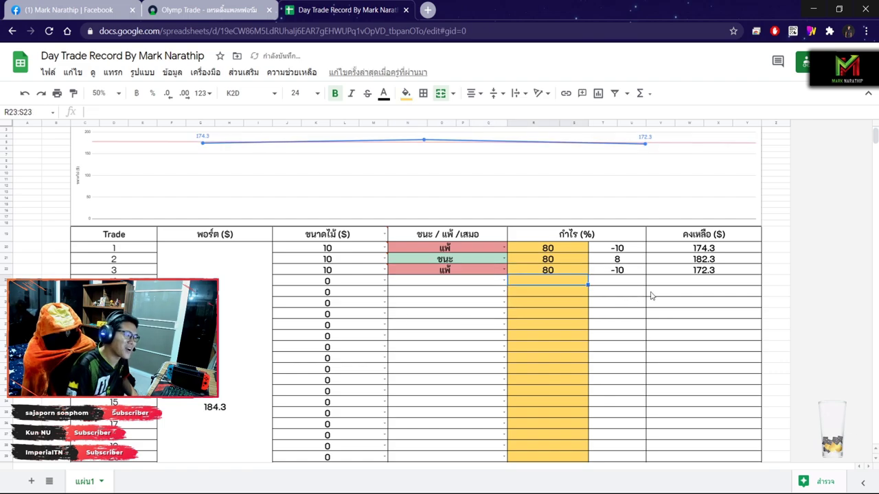
{"action": "left_click", "coordinate": [209, 10]}
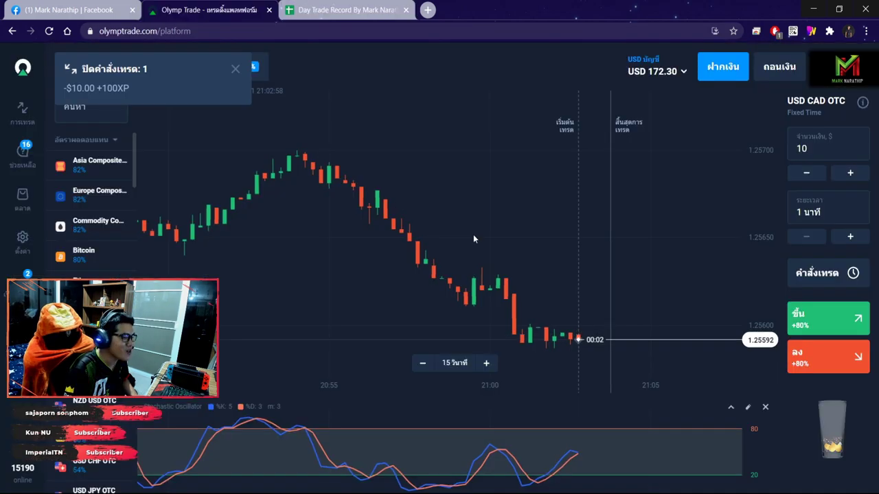
{"action": "left_click", "coordinate": [235, 67]}
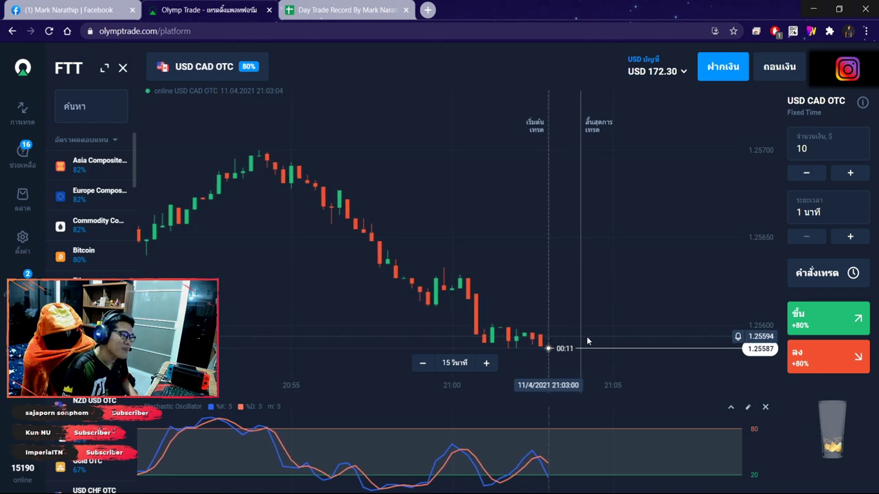
- Switch to the Day Trade Record spreadsheet and check the overall profit sum and its formula in the totals row
{"action": "key", "text": "ctrl+Tab"}
{"action": "scroll", "coordinate": [476, 292], "scroll_direction": "down", "scroll_amount": 5}
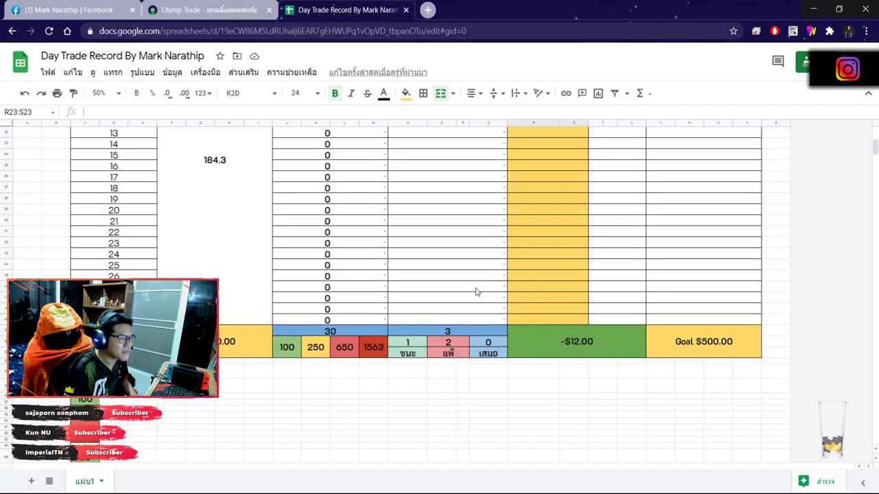
{"action": "left_click", "coordinate": [599, 349]}
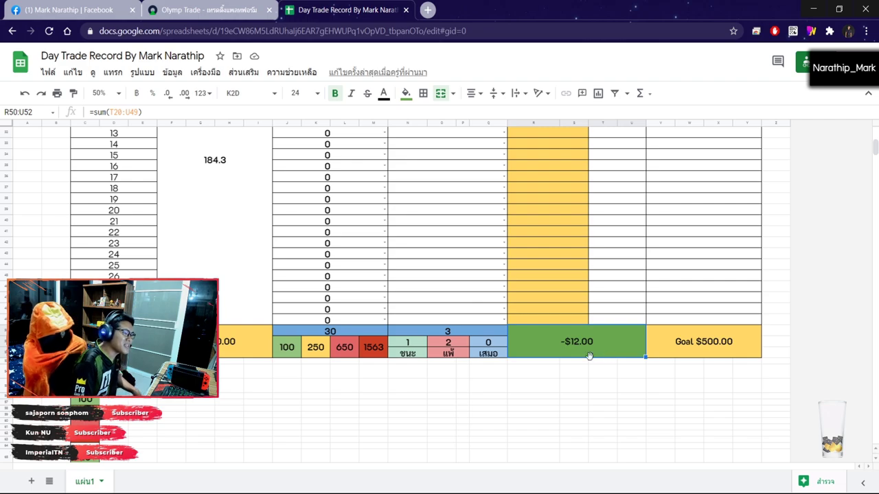
{"action": "scroll", "coordinate": [602, 366], "scroll_direction": "down", "scroll_amount": 2}
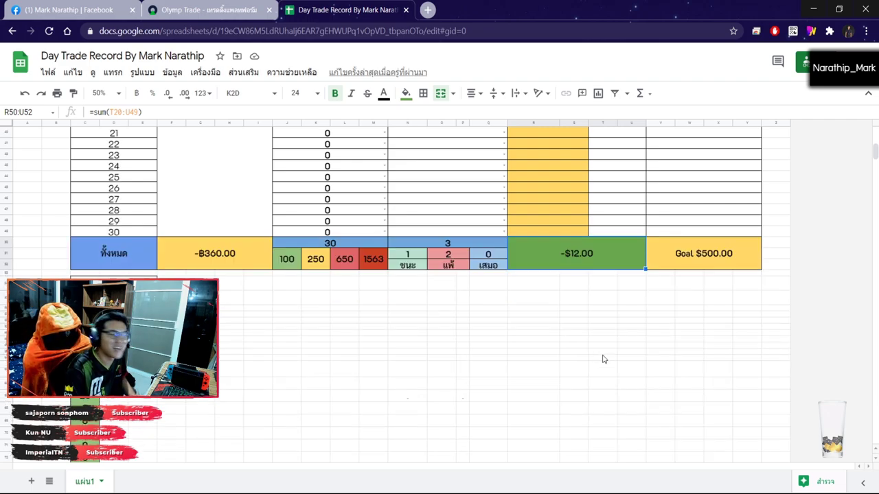
{"action": "scroll", "coordinate": [618, 258], "scroll_direction": "down", "scroll_amount": 1}
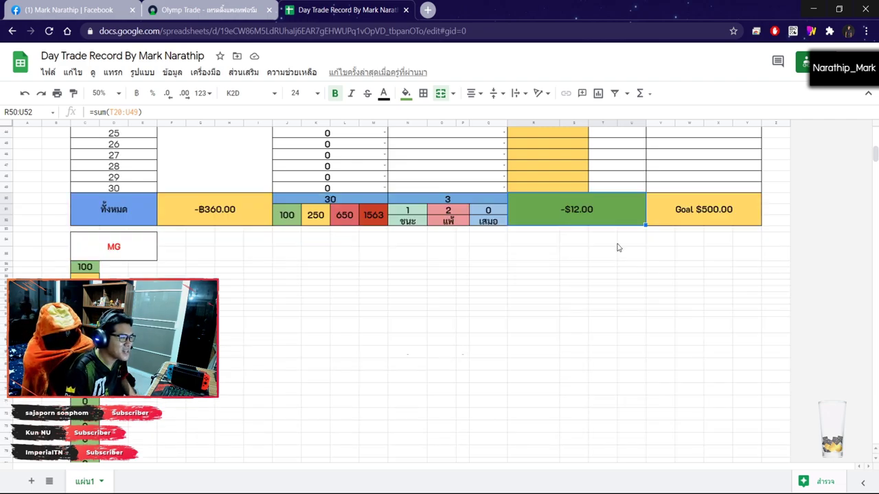
- Check the USD CAD OTC chart in Olymp Trade, and return to the first trade rows of the Day Trade Record spreadsheet
{"action": "left_click", "coordinate": [209, 10]}
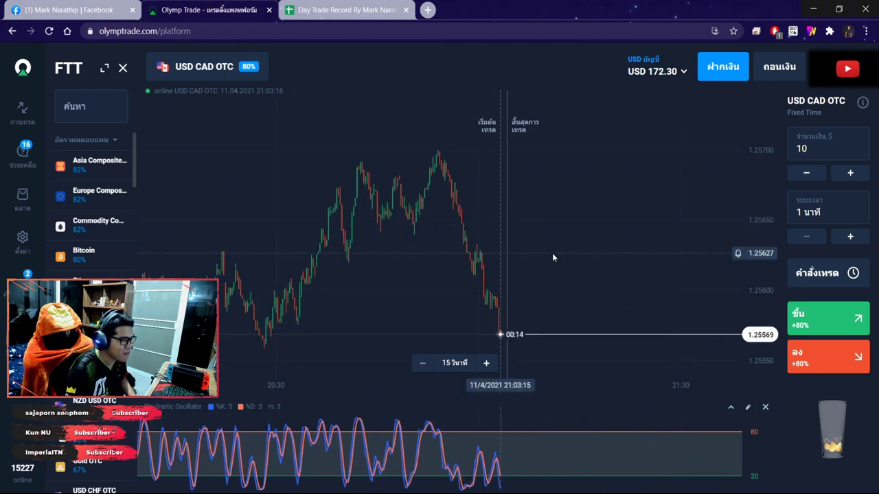
{"action": "scroll", "coordinate": [552, 253], "scroll_direction": "up", "scroll_amount": 5}
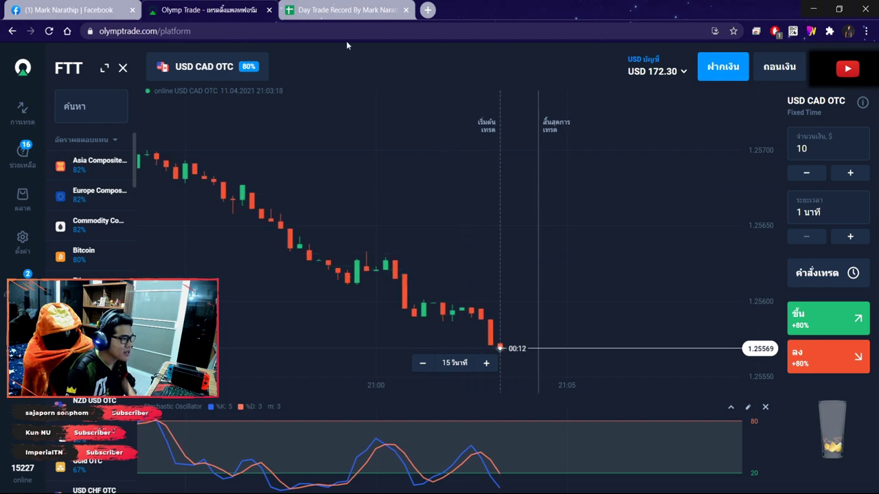
{"action": "left_click", "coordinate": [346, 10]}
{"action": "scroll", "coordinate": [510, 233], "scroll_direction": "up", "scroll_amount": 8}
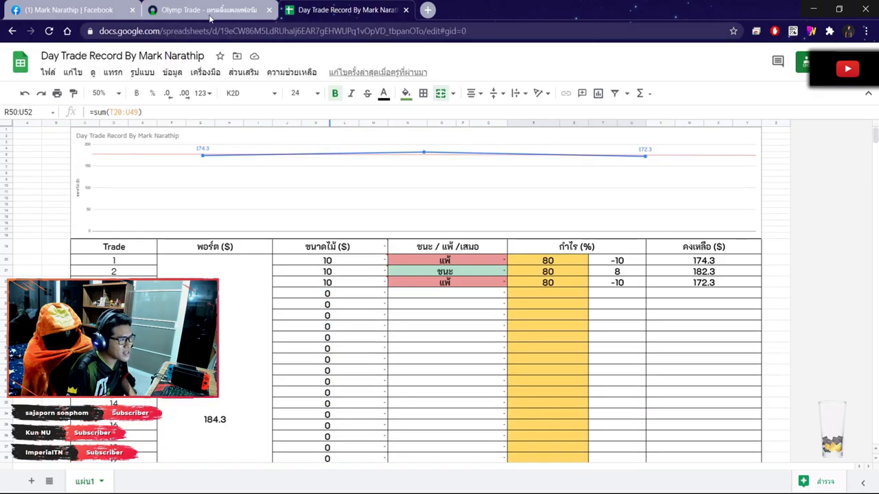
- Switch to Olymp Trade and set the USD CAD OTC trade amount to $20
{"action": "left_click", "coordinate": [210, 17]}
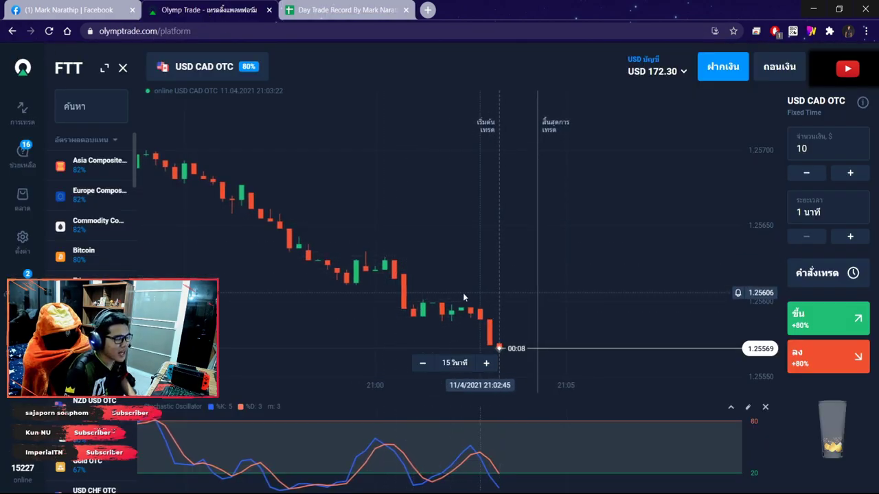
{"action": "scroll", "coordinate": [439, 302], "scroll_direction": "up", "scroll_amount": 3}
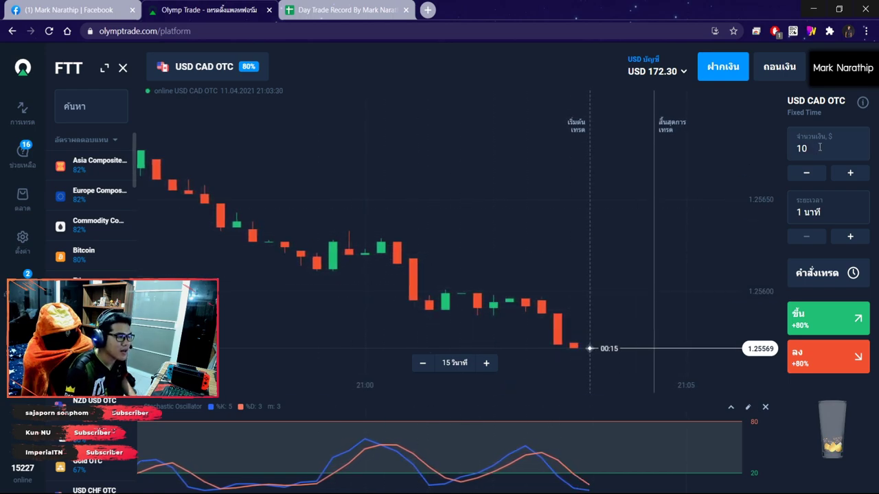
{"action": "type", "text": "20"}
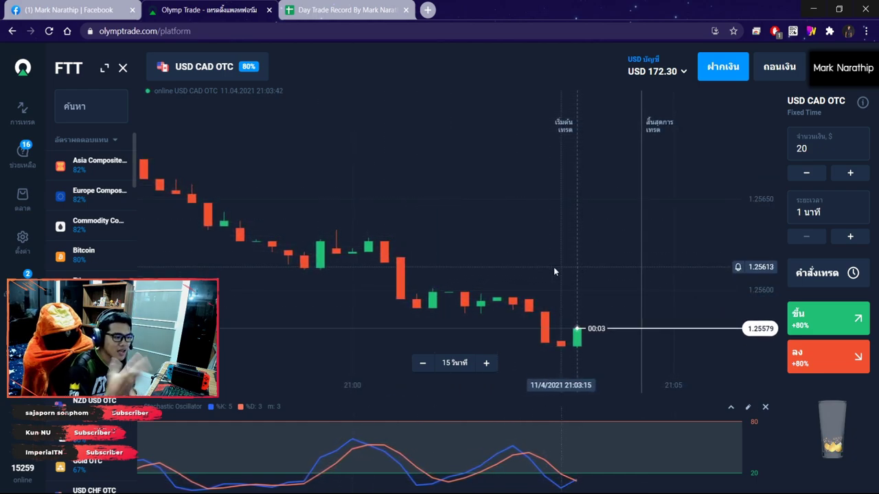
- Examine the latest 15-second candles and open a $20 one-minute up position on USD CAD OTC
{"action": "scroll", "coordinate": [637, 318], "scroll_direction": "up", "scroll_amount": 3}
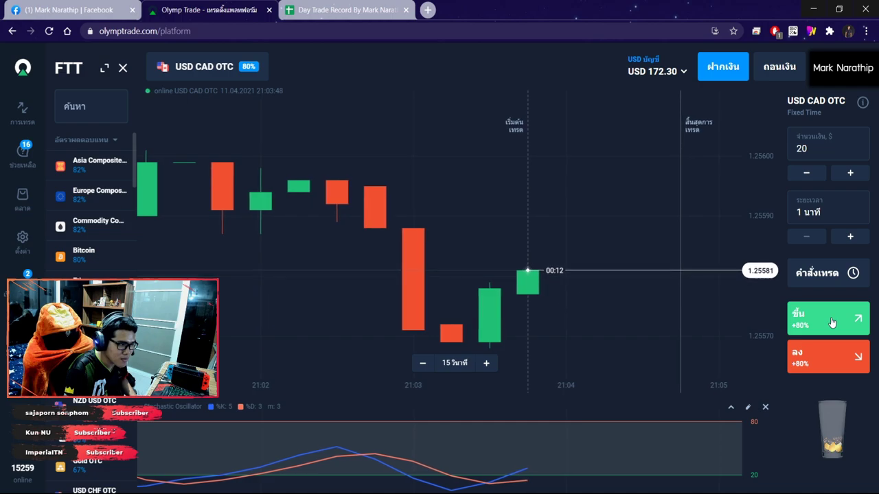
{"action": "scroll", "coordinate": [650, 293], "scroll_direction": "down", "scroll_amount": 5}
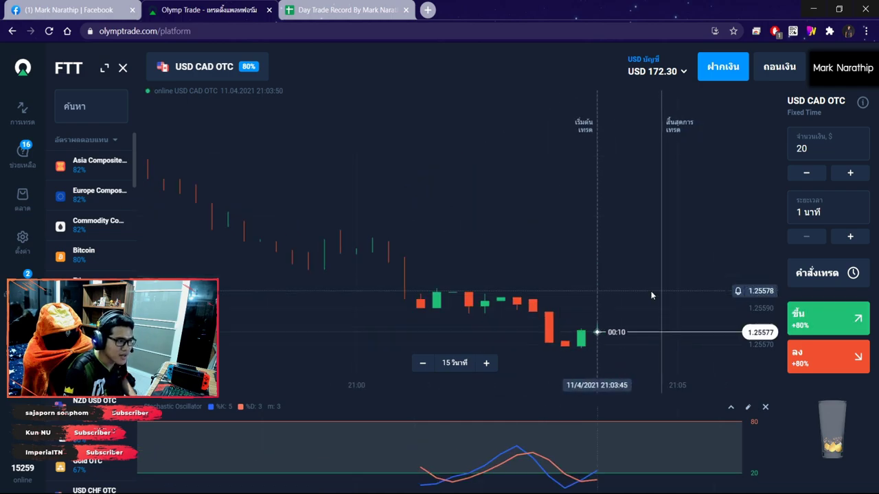
{"action": "scroll", "coordinate": [635, 292], "scroll_direction": "up", "scroll_amount": 5}
{"action": "scroll", "coordinate": [594, 298], "scroll_direction": "up", "scroll_amount": 3}
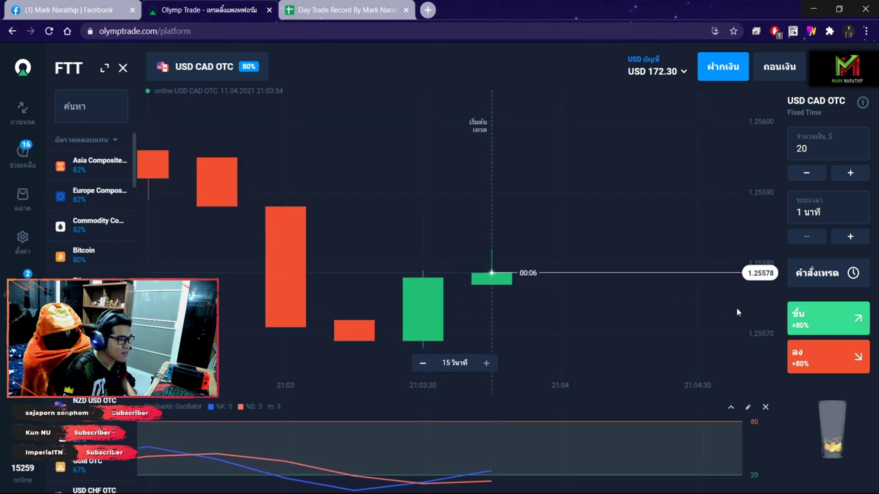
{"action": "scroll", "coordinate": [600, 293], "scroll_direction": "down", "scroll_amount": 2}
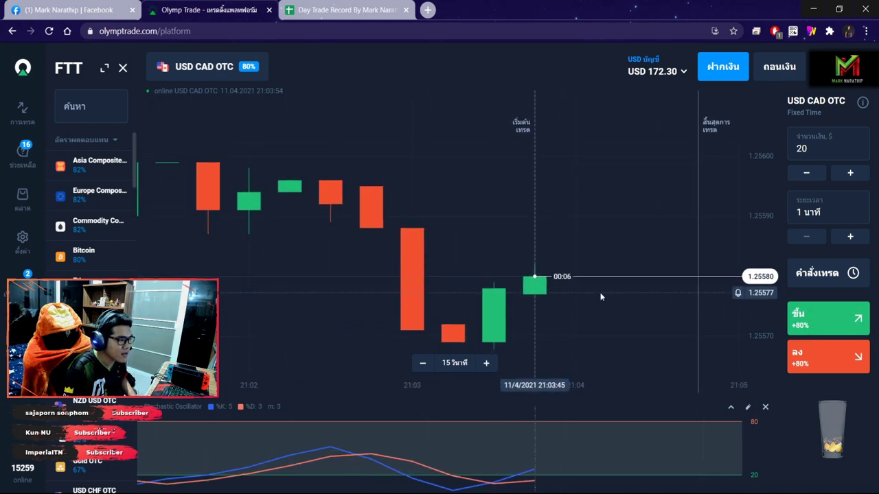
{"action": "left_click", "coordinate": [816, 320]}
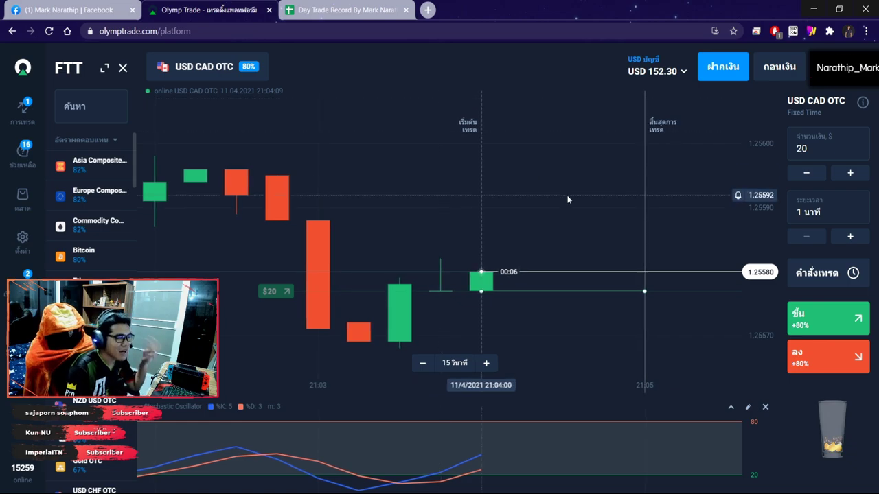
- Monitor the open $20 up position against the candles and the Stochastic Oscillator until it closes
{"action": "scroll", "coordinate": [569, 199], "scroll_direction": "down", "scroll_amount": 5}
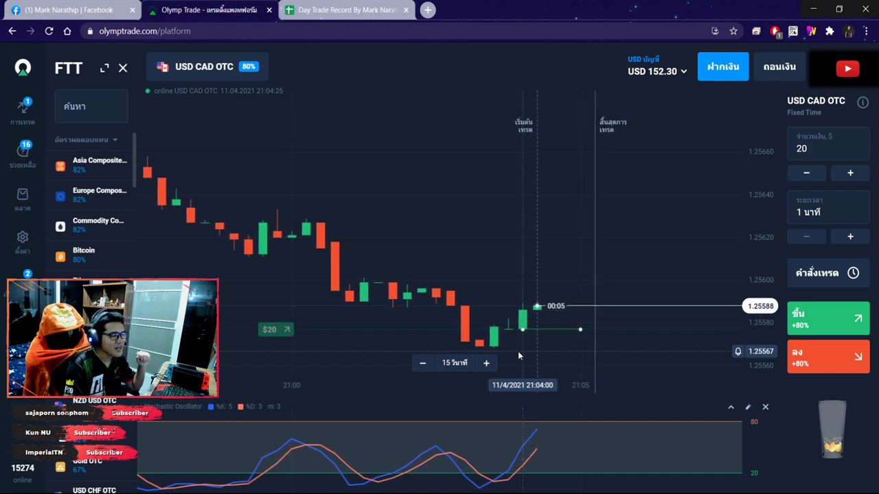
{"action": "scroll", "coordinate": [518, 351], "scroll_direction": "up", "scroll_amount": 3}
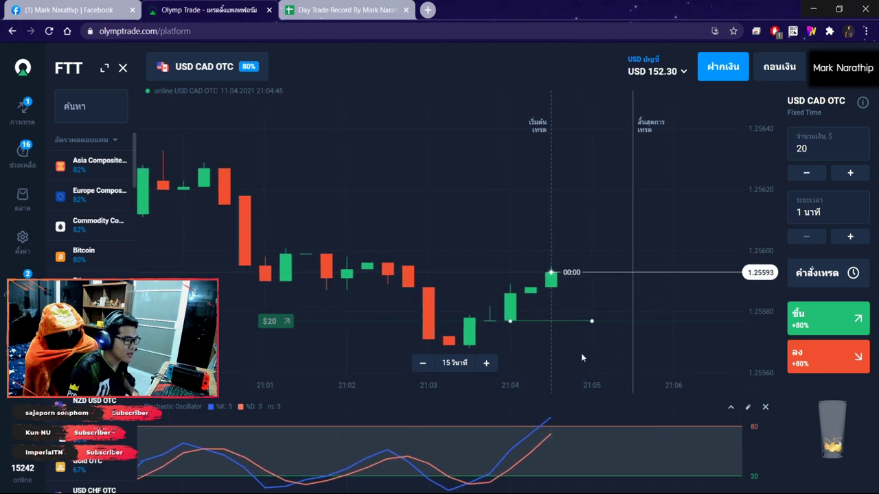
{"action": "scroll", "coordinate": [580, 353], "scroll_direction": "down", "scroll_amount": 2}
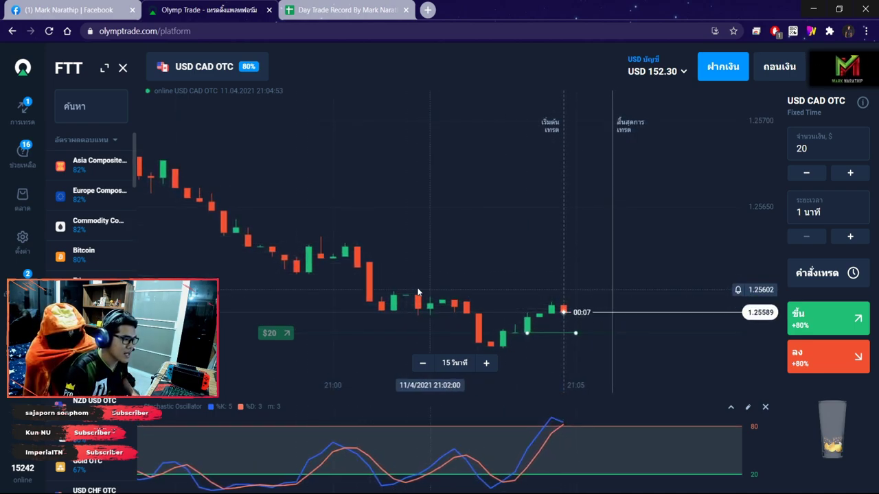
{"action": "scroll", "coordinate": [587, 310], "scroll_direction": "up", "scroll_amount": 2}
{"action": "scroll", "coordinate": [585, 309], "scroll_direction": "up", "scroll_amount": 3}
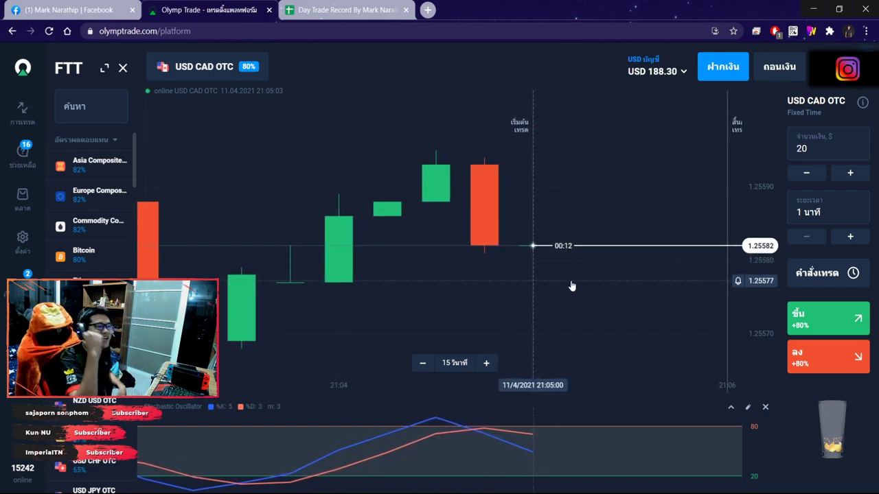
- Log trade 4 in the Day Trade Record spreadsheet as size 20, ชนะ, profit rate 80, and dismiss Olymp Trade's closed-order notification
{"action": "key", "text": "ctrl+Tab"}
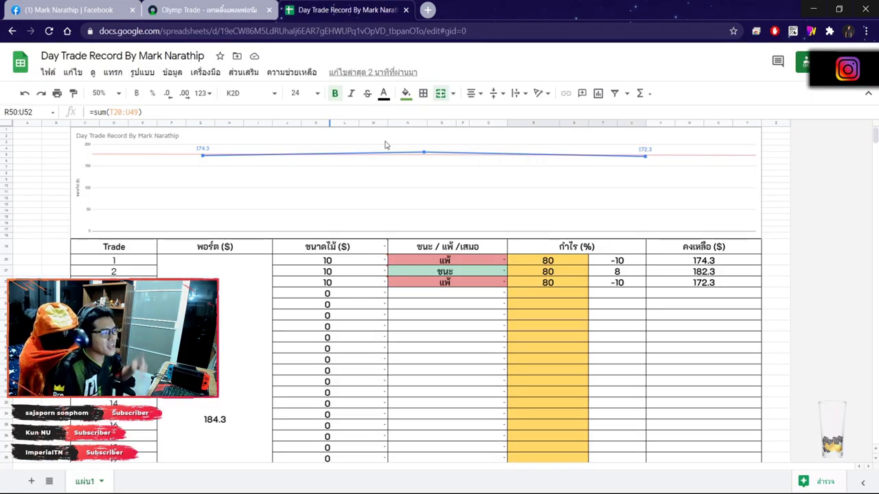
{"action": "left_click", "coordinate": [368, 297]}
{"action": "type", "text": "20"}
{"action": "key", "text": "Return"}
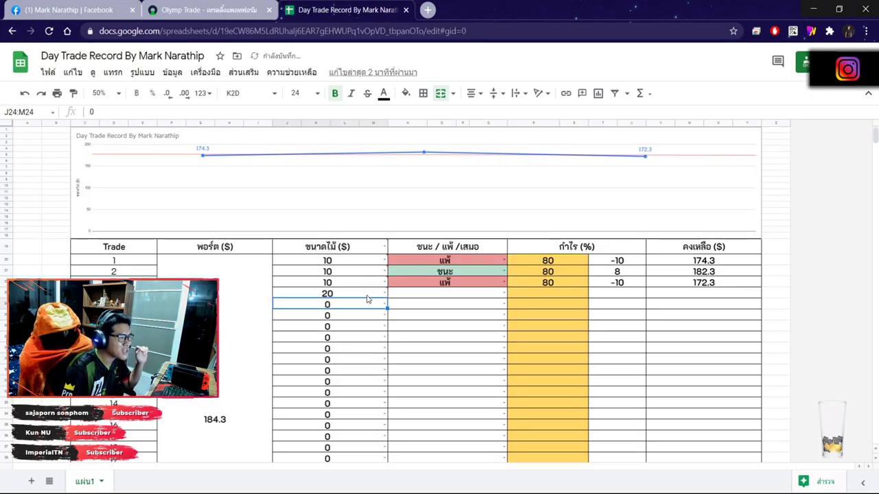
{"action": "left_click", "coordinate": [423, 297]}
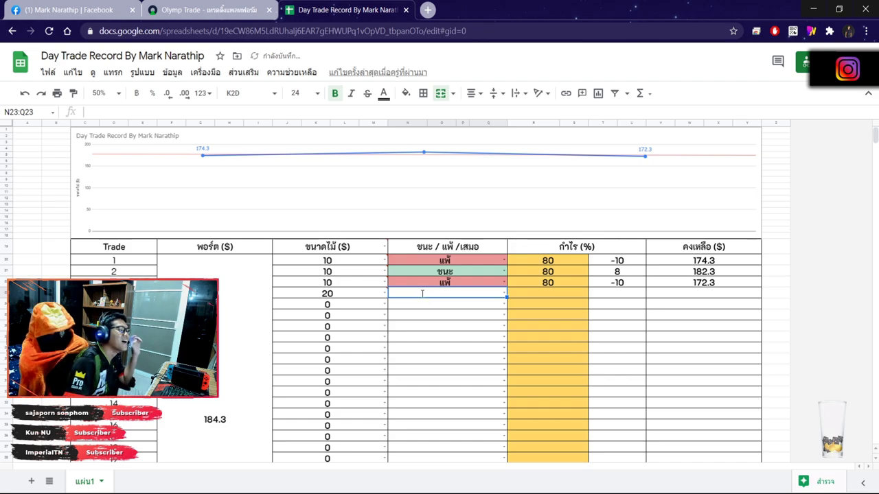
{"action": "double_click", "coordinate": [423, 294]}
{"action": "left_click", "coordinate": [400, 309]}
{"action": "left_click", "coordinate": [534, 293]}
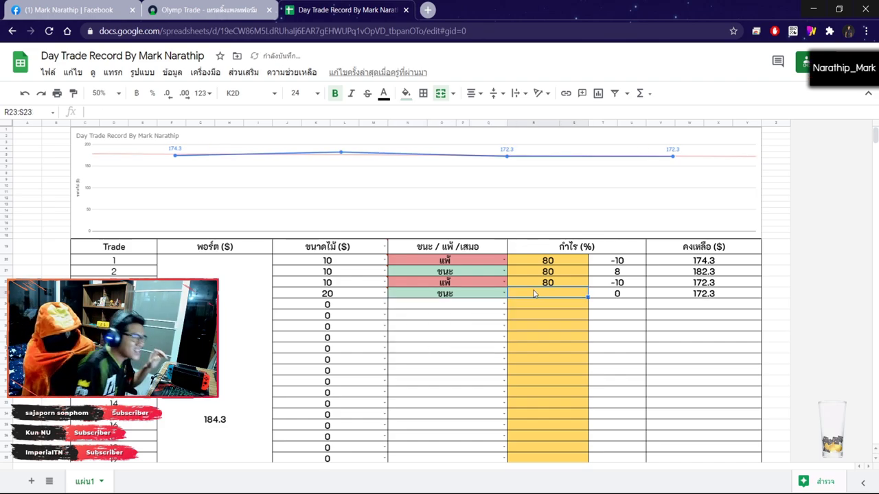
{"action": "left_click", "coordinate": [209, 10]}
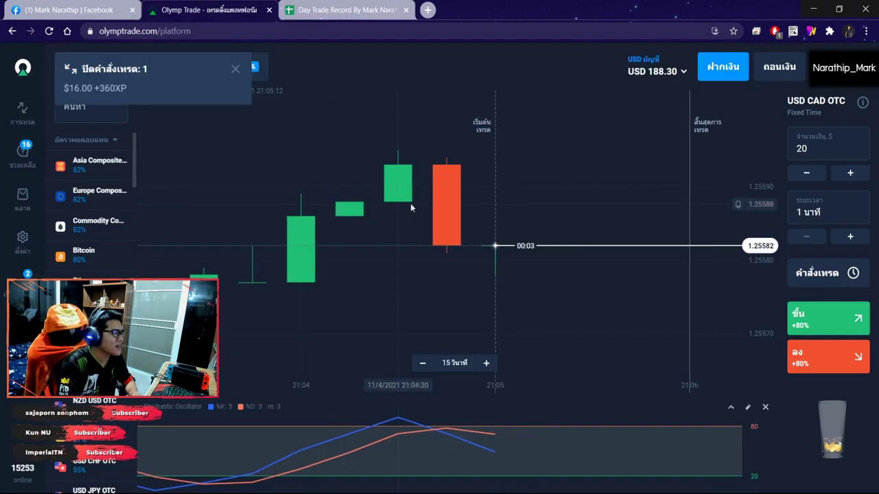
{"action": "left_click", "coordinate": [235, 71]}
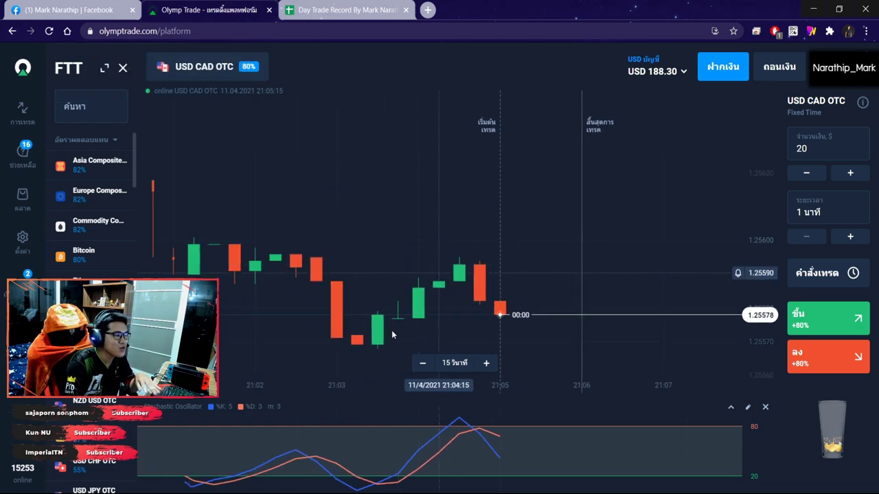
- Review the trade 4 row in the spreadsheet alongside the current USD CAD OTC chart, and return to Olymp Trade
{"action": "scroll", "coordinate": [394, 295], "scroll_direction": "down", "scroll_amount": 1}
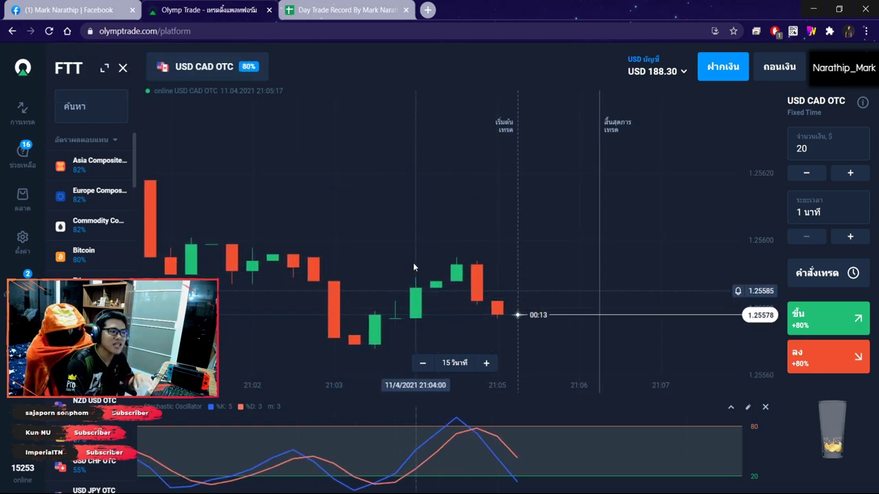
{"action": "left_click", "coordinate": [339, 15]}
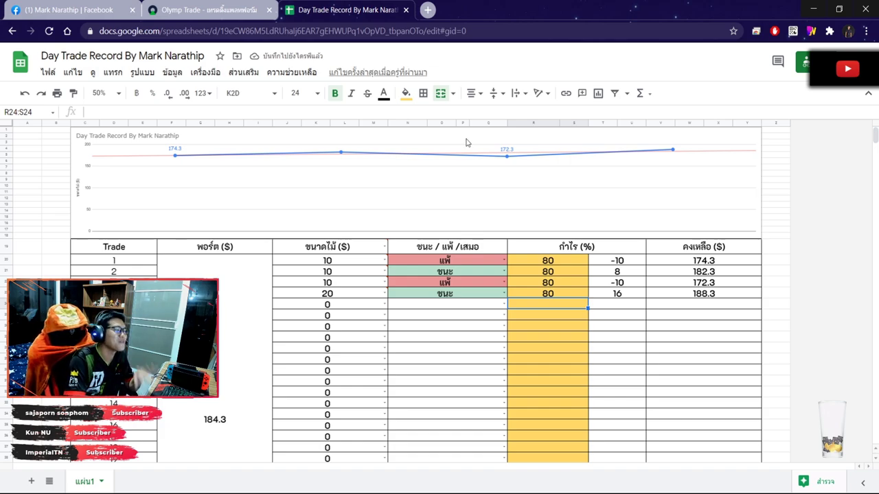
{"action": "left_click", "coordinate": [249, 6]}
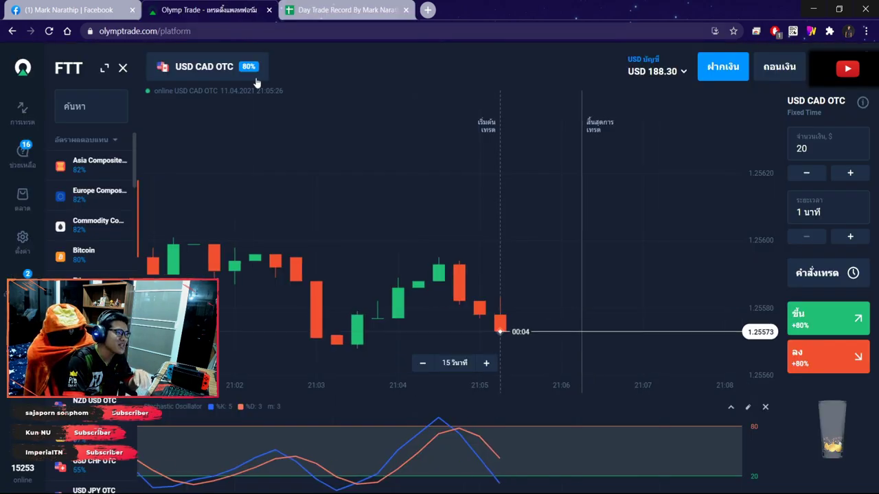
{"action": "left_click", "coordinate": [338, 15]}
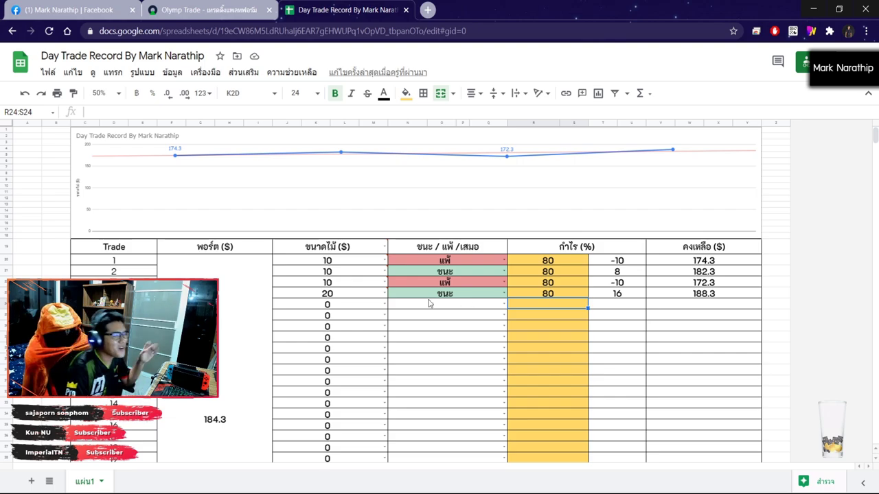
{"action": "left_click", "coordinate": [210, 10]}
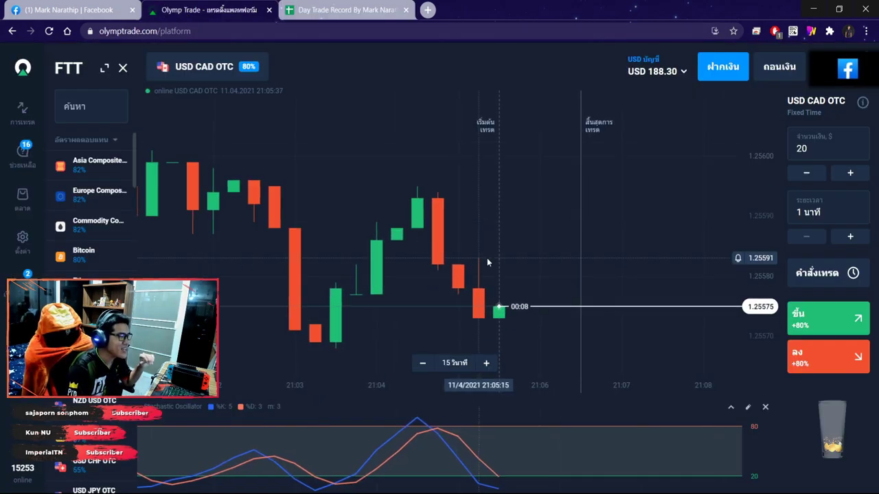
- Sketch a falling arrow along the downtrend, a rising arrow from the latest candle and a Stochastic Oscillator circle, and close the drawing overlay
{"action": "scroll", "coordinate": [487, 258], "scroll_direction": "down", "scroll_amount": 3}
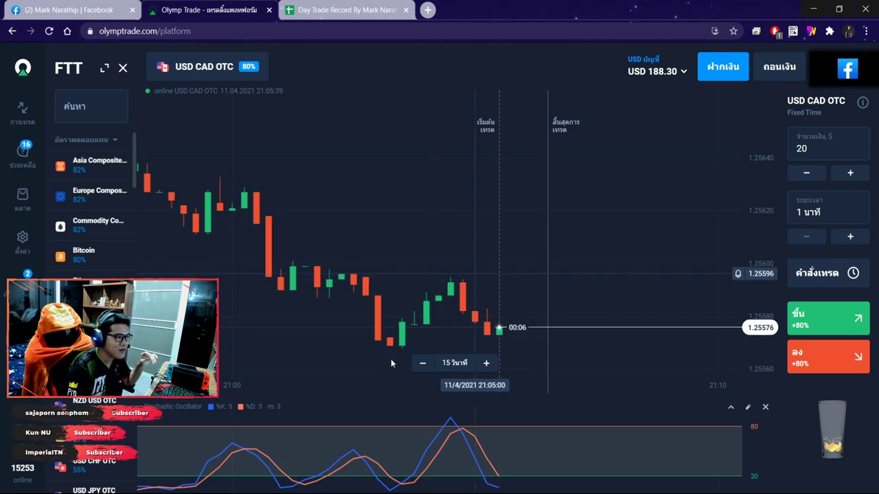
{"action": "scroll", "coordinate": [569, 263], "scroll_direction": "down", "scroll_amount": 5}
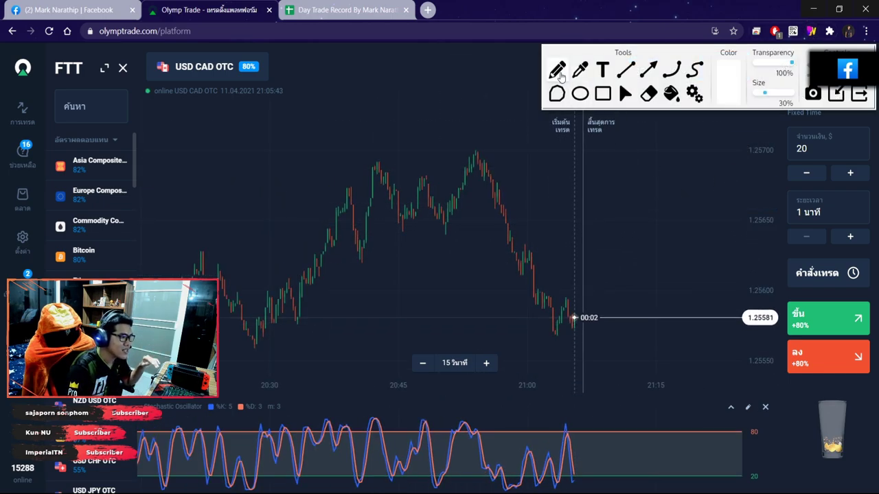
{"action": "left_click_drag", "start_coordinate": [210, 362], "coordinate": [561, 235]}
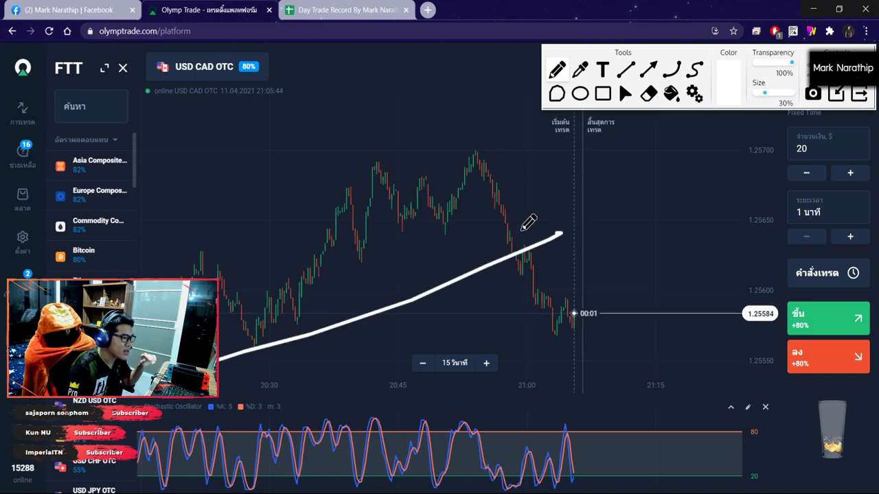
{"action": "key", "text": "ctrl+z"}
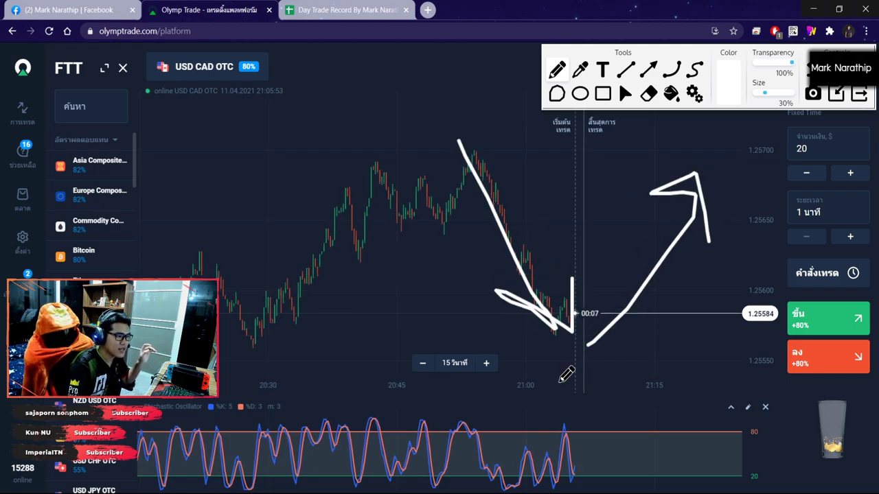
{"action": "left_click_drag", "start_coordinate": [547, 474], "coordinate": [569, 488]}
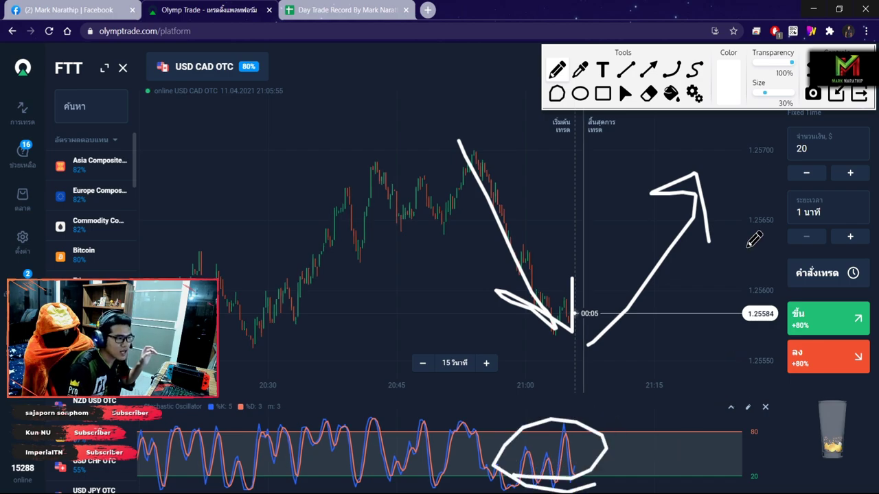
{"action": "key", "text": "Escape"}
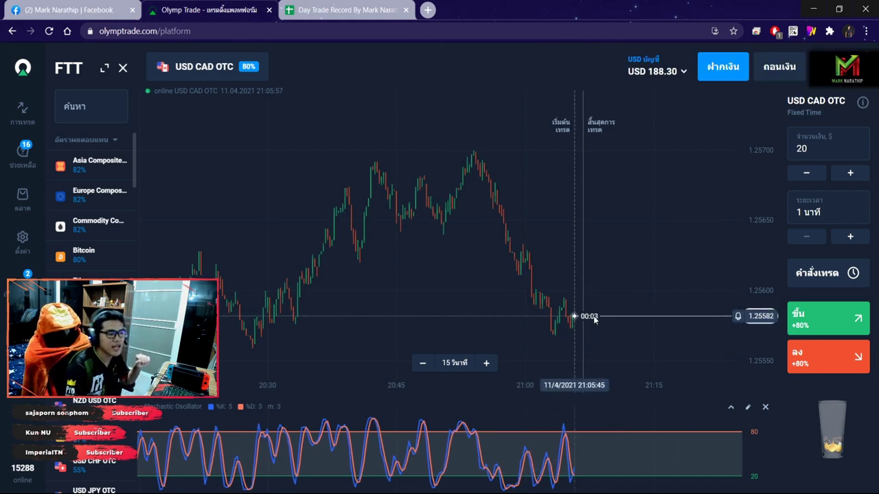
- Examine the recent USD CAD OTC price fall and the Stochastic Oscillator over shorter and longer time ranges
{"action": "scroll", "coordinate": [595, 320], "scroll_direction": "up", "scroll_amount": 3}
{"action": "scroll", "coordinate": [594, 320], "scroll_direction": "up", "scroll_amount": 2}
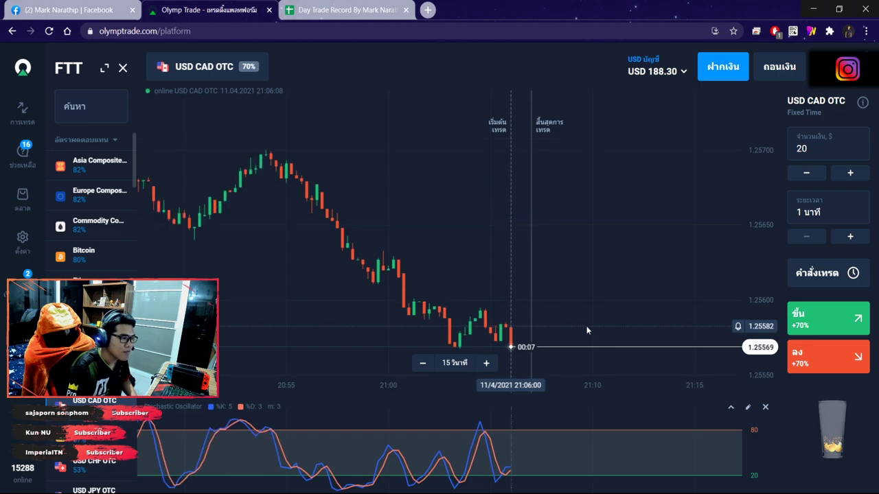
{"action": "scroll", "coordinate": [580, 322], "scroll_direction": "down", "scroll_amount": 2}
{"action": "scroll", "coordinate": [519, 311], "scroll_direction": "up", "scroll_amount": 3}
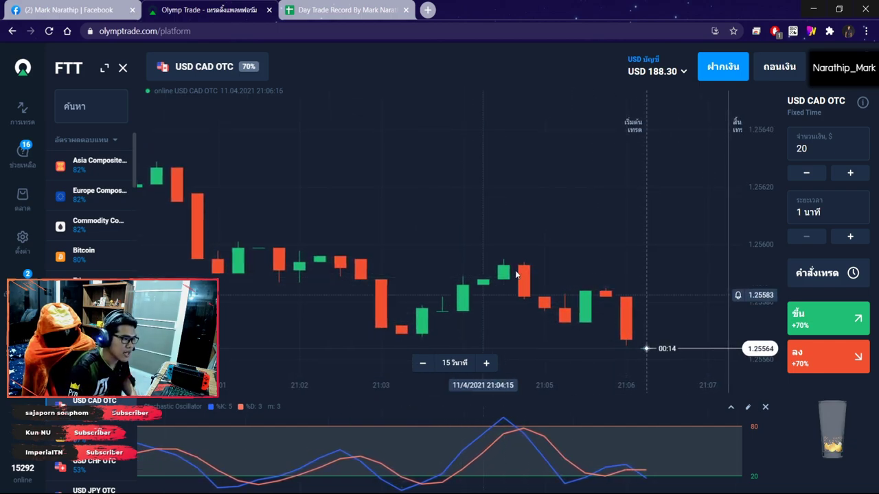
{"action": "scroll", "coordinate": [529, 241], "scroll_direction": "down", "scroll_amount": 6}
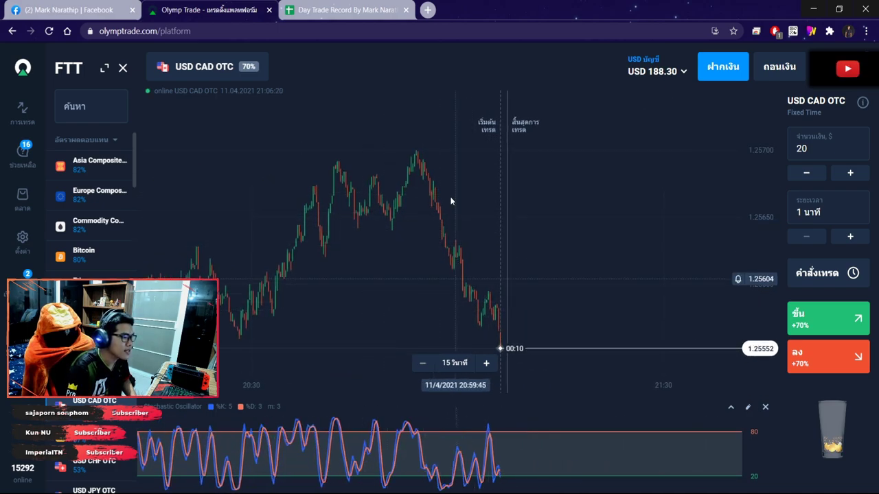
- Review the recorded trades, the dollar profit total and its baht equivalent in the Day Trade Record spreadsheet
{"action": "left_click", "coordinate": [343, 9]}
{"action": "left_click", "coordinate": [470, 352]}
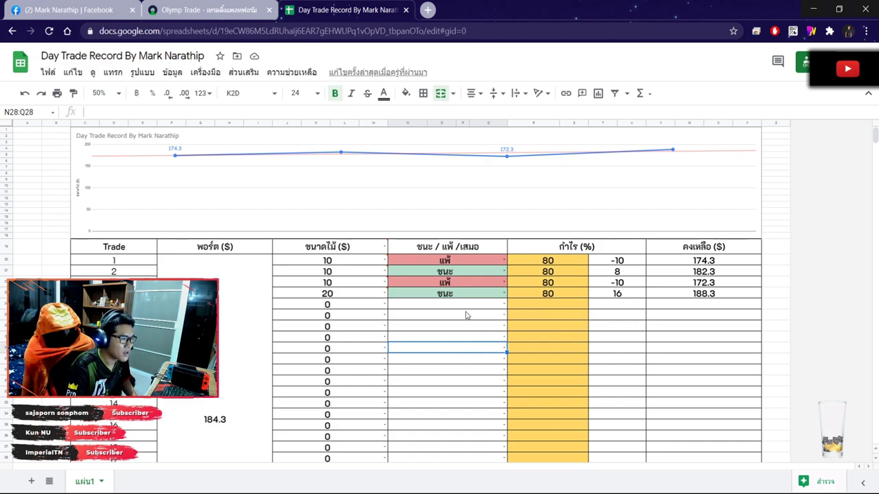
{"action": "left_click", "coordinate": [567, 304]}
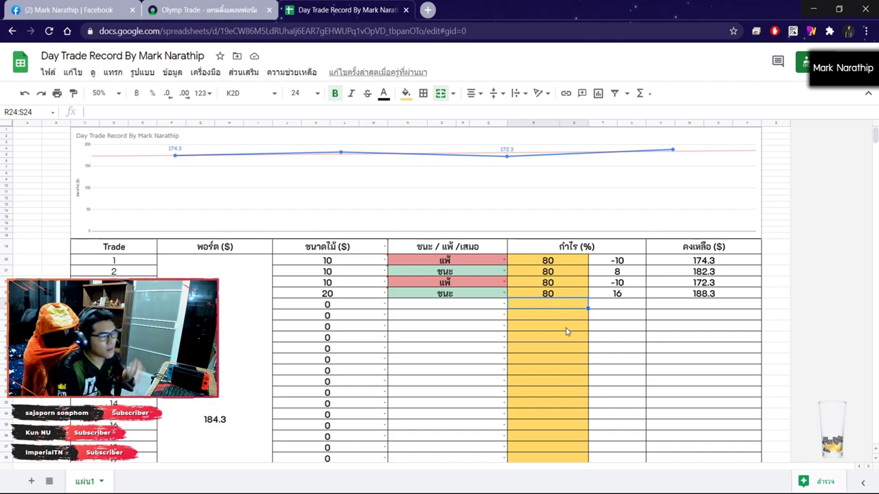
{"action": "scroll", "coordinate": [567, 331], "scroll_direction": "down", "scroll_amount": 5}
{"action": "left_click", "coordinate": [588, 258]}
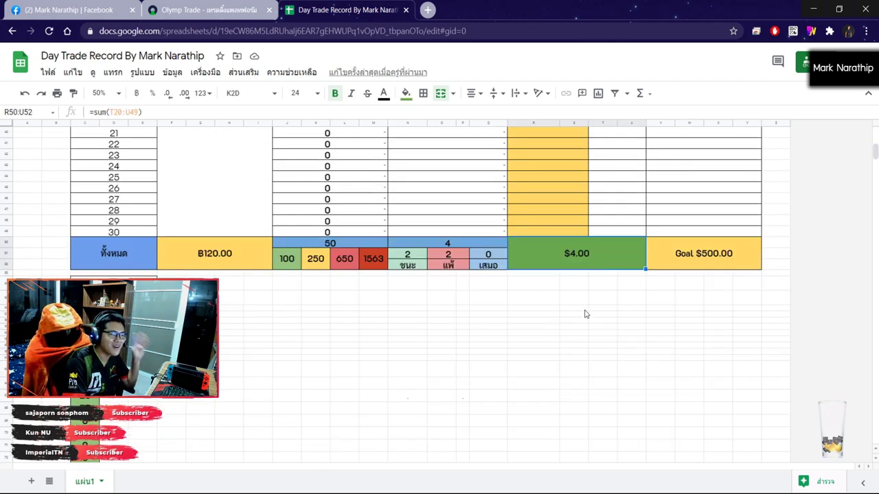
{"action": "scroll", "coordinate": [595, 281], "scroll_direction": "down", "scroll_amount": 1}
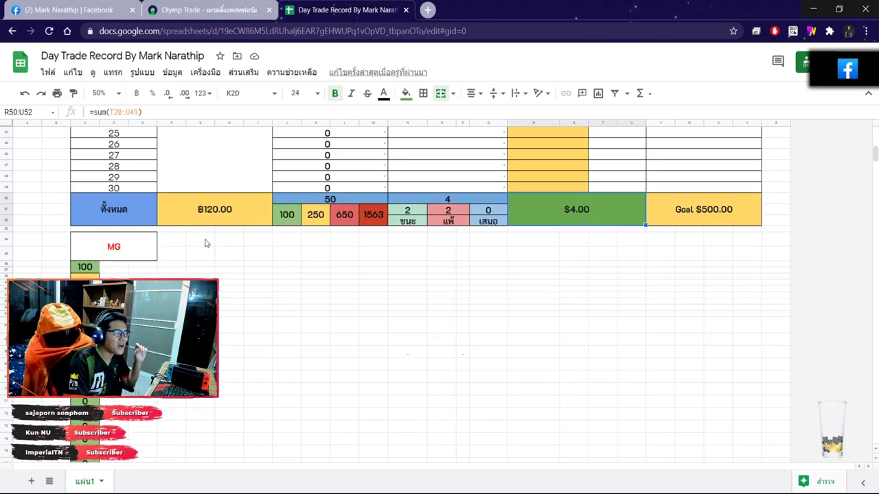
{"action": "left_click", "coordinate": [216, 221]}
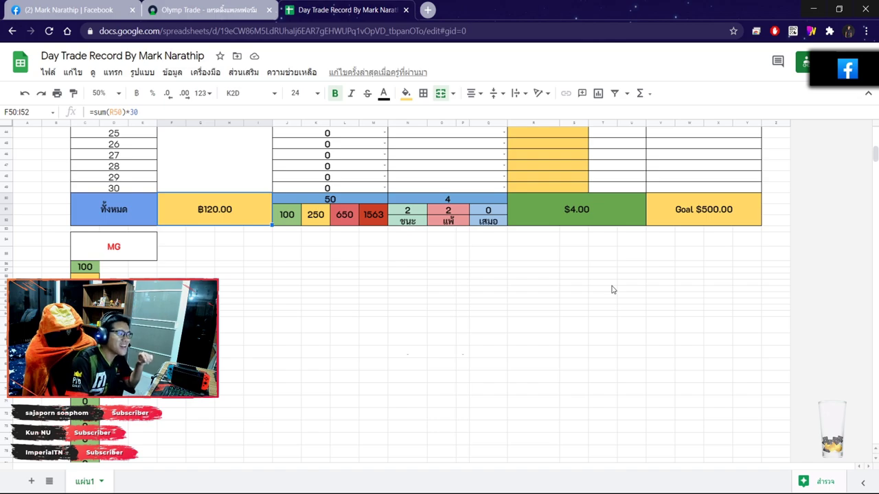
{"action": "scroll", "coordinate": [612, 290], "scroll_direction": "up", "scroll_amount": 10}
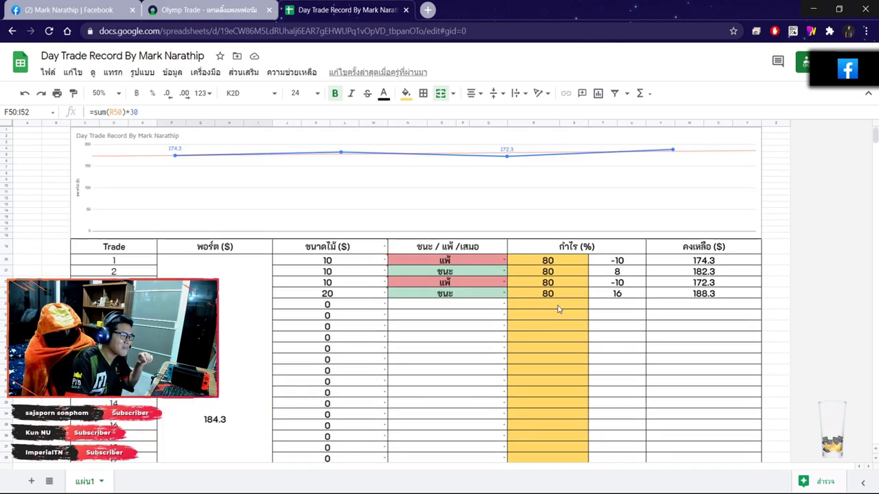
{"action": "left_click", "coordinate": [557, 309]}
- Return to Olymp Trade and examine the USD CAD OTC downtrend over a longer range and in the latest 15-second candles
{"action": "left_click", "coordinate": [206, 10]}
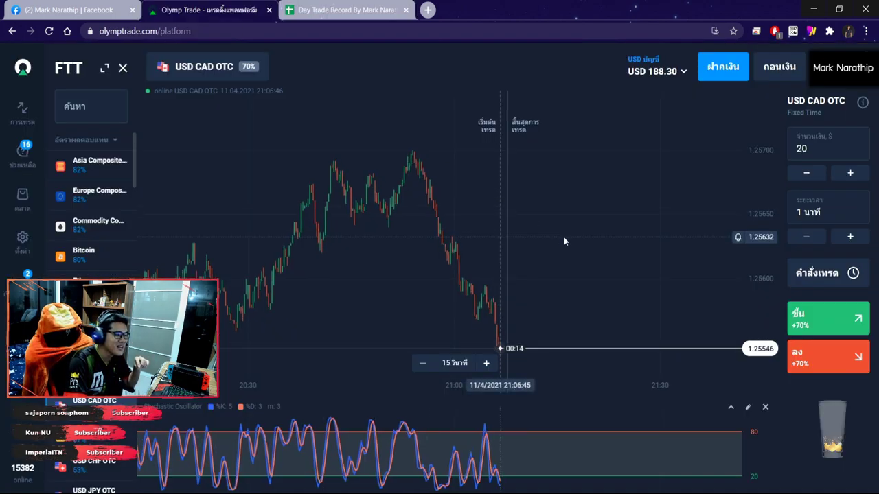
{"action": "scroll", "coordinate": [337, 237], "scroll_direction": "down", "scroll_amount": 3}
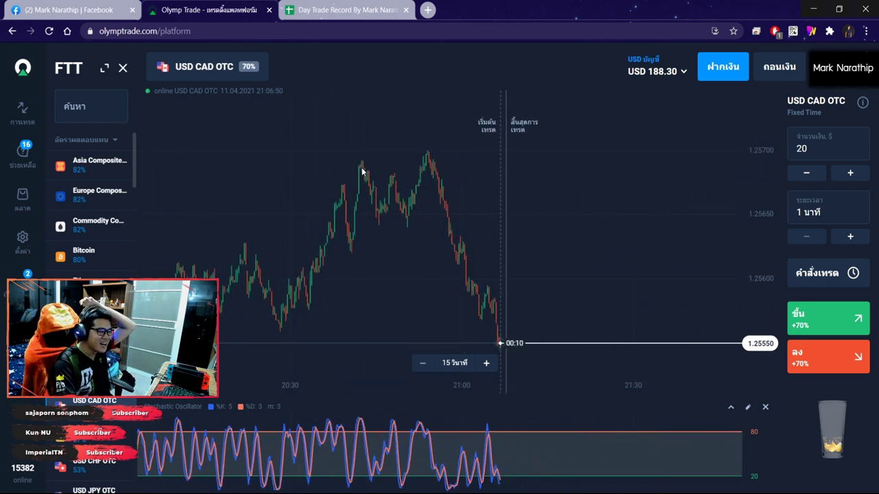
{"action": "scroll", "coordinate": [536, 240], "scroll_direction": "up", "scroll_amount": 5}
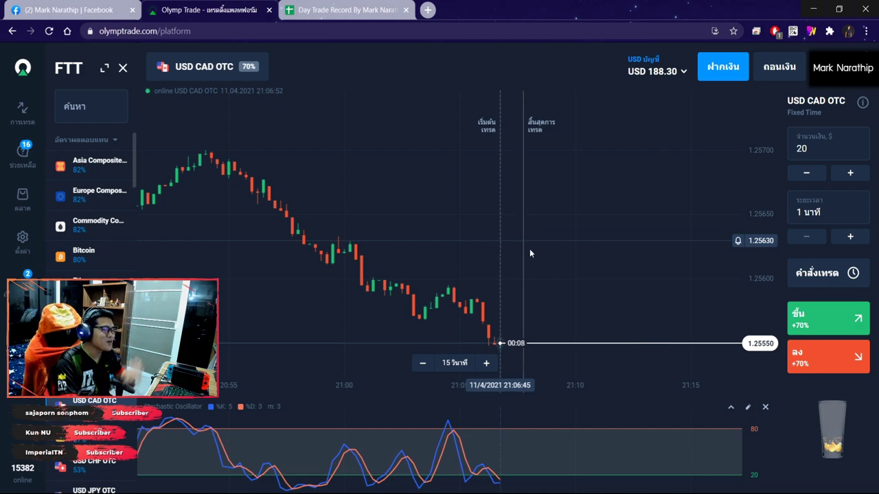
{"action": "scroll", "coordinate": [530, 233], "scroll_direction": "up", "scroll_amount": 5}
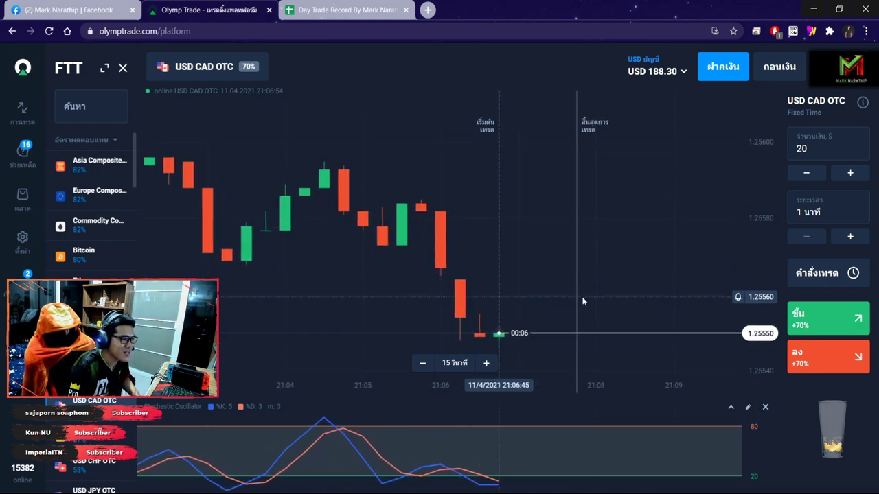
{"action": "scroll", "coordinate": [529, 312], "scroll_direction": "up", "scroll_amount": 2}
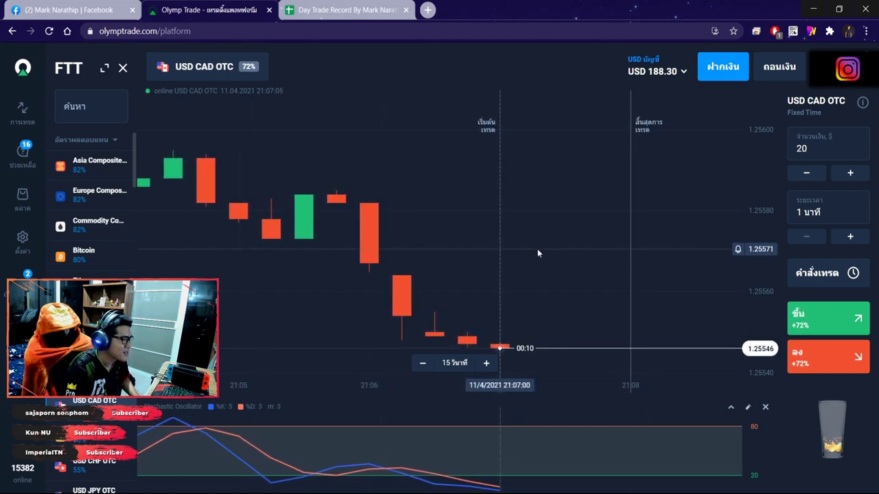
- Check the total profit cell in the Day Trade Record spreadsheet's totals row and return to Olymp Trade
{"action": "left_click", "coordinate": [346, 10]}
{"action": "scroll", "coordinate": [515, 248], "scroll_direction": "down", "scroll_amount": 5}
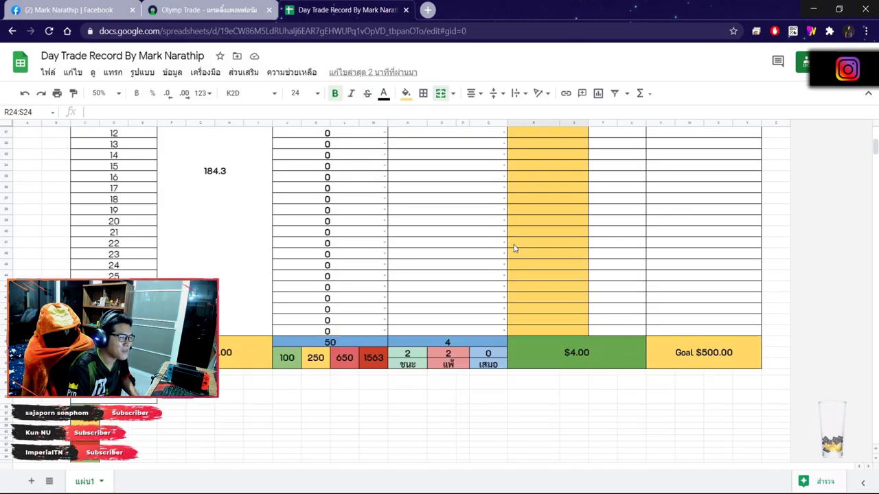
{"action": "scroll", "coordinate": [514, 248], "scroll_direction": "down", "scroll_amount": 4}
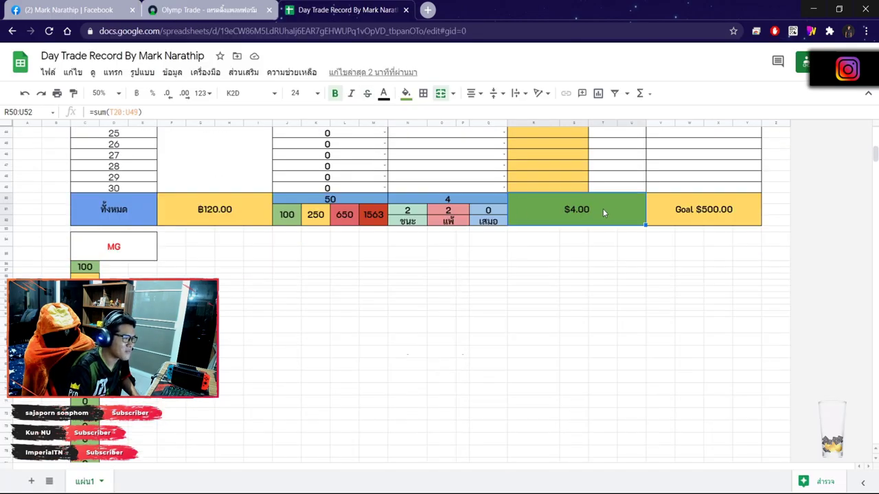
{"action": "left_click", "coordinate": [201, 12]}
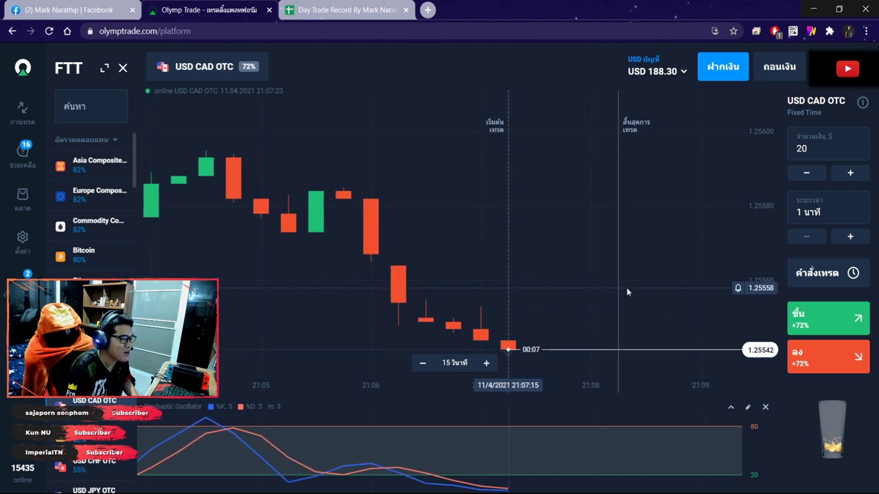
- Examine the latest USD CAD OTC candles and the Stochastic Oscillator's low reading at close and wider time ranges
{"action": "scroll", "coordinate": [602, 289], "scroll_direction": "down", "scroll_amount": 5}
{"action": "scroll", "coordinate": [603, 289], "scroll_direction": "up", "scroll_amount": 5}
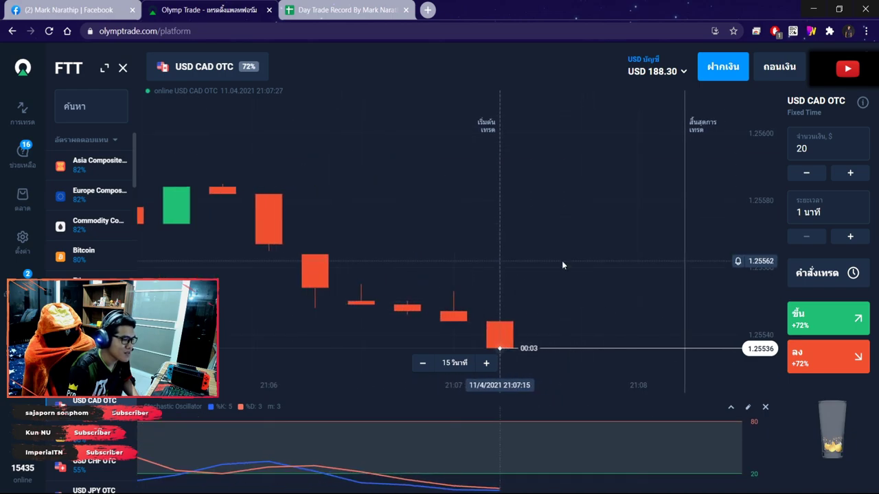
{"action": "scroll", "coordinate": [561, 260], "scroll_direction": "up", "scroll_amount": 3}
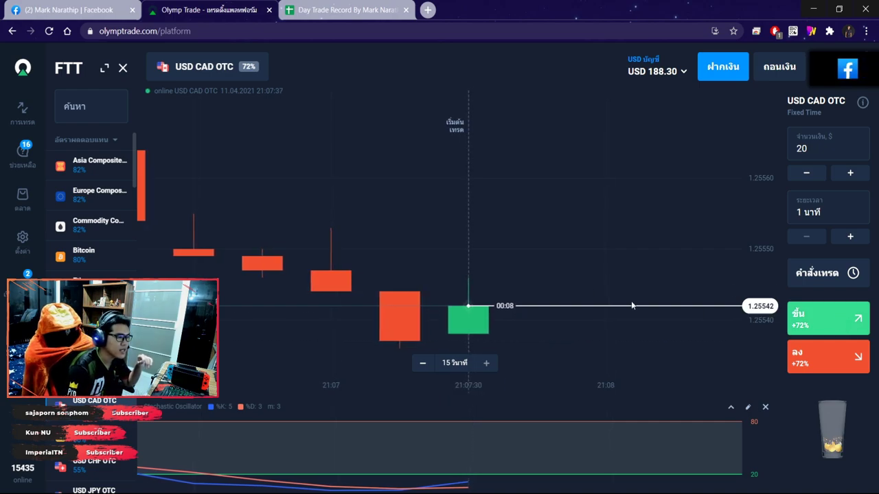
{"action": "scroll", "coordinate": [593, 284], "scroll_direction": "down", "scroll_amount": 3}
{"action": "scroll", "coordinate": [593, 281], "scroll_direction": "down", "scroll_amount": 6}
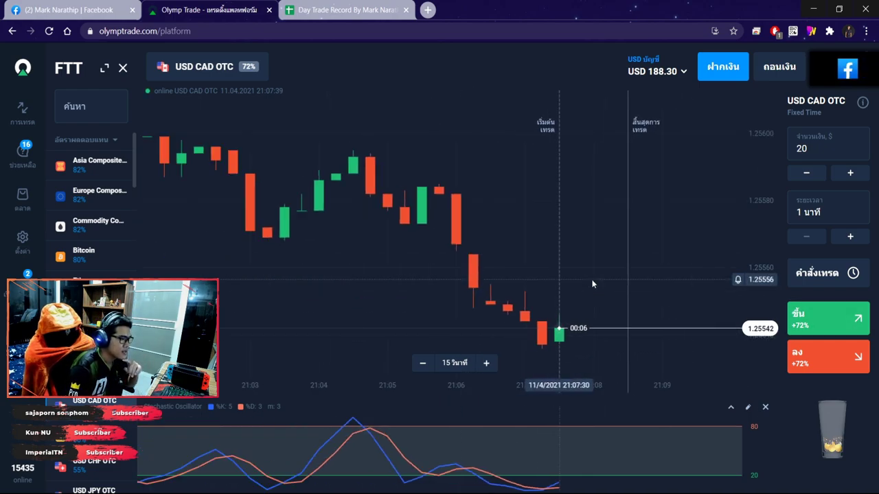
{"action": "scroll", "coordinate": [624, 314], "scroll_direction": "up", "scroll_amount": 6}
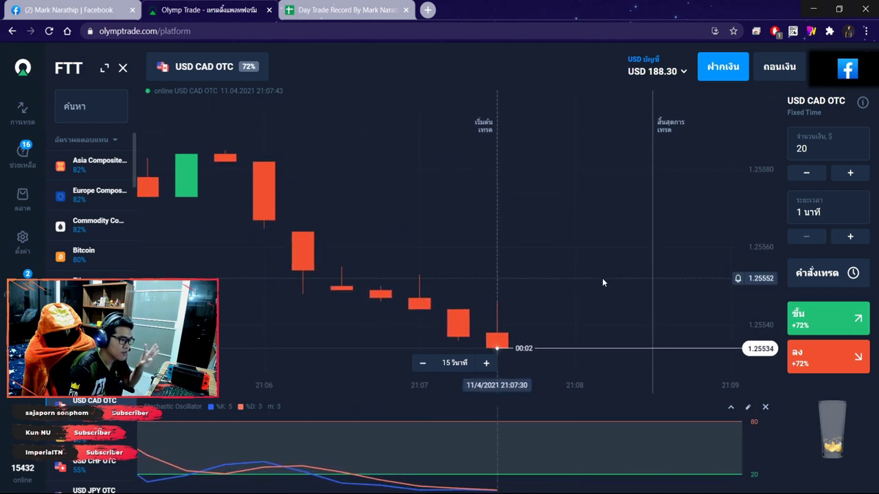
{"action": "scroll", "coordinate": [538, 317], "scroll_direction": "down", "scroll_amount": 2}
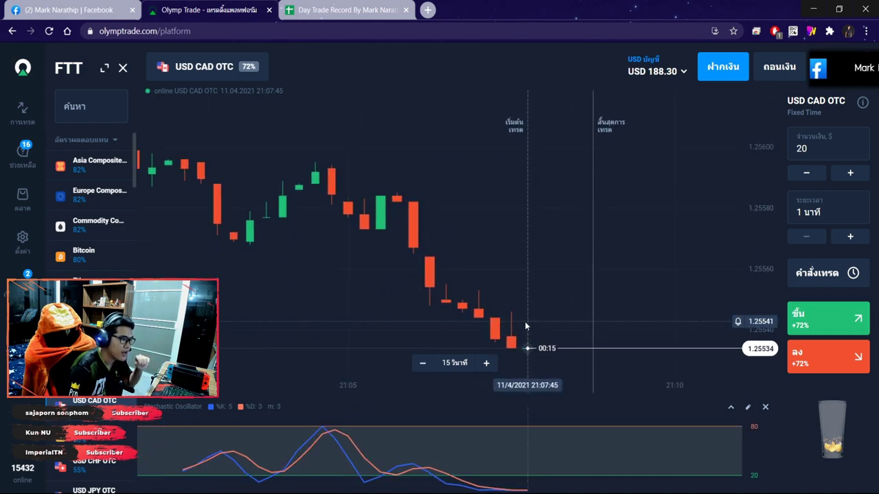
{"action": "scroll", "coordinate": [525, 326], "scroll_direction": "down", "scroll_amount": 3}
{"action": "scroll", "coordinate": [543, 323], "scroll_direction": "up", "scroll_amount": 3}
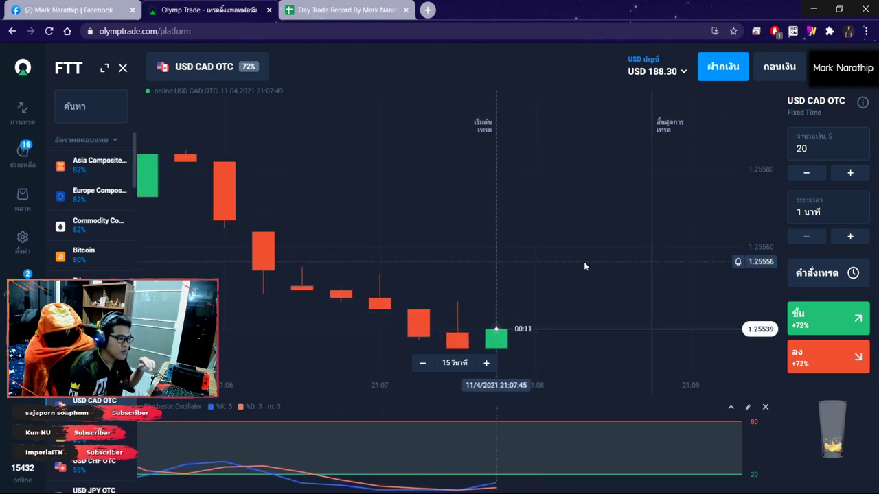
- Open a $20 one-minute up position on USD CAD OTC after checking the current candle against the recent downtrend
{"action": "scroll", "coordinate": [550, 265], "scroll_direction": "down", "scroll_amount": 3}
{"action": "left_click_drag", "start_coordinate": [520, 268], "coordinate": [560, 238]}
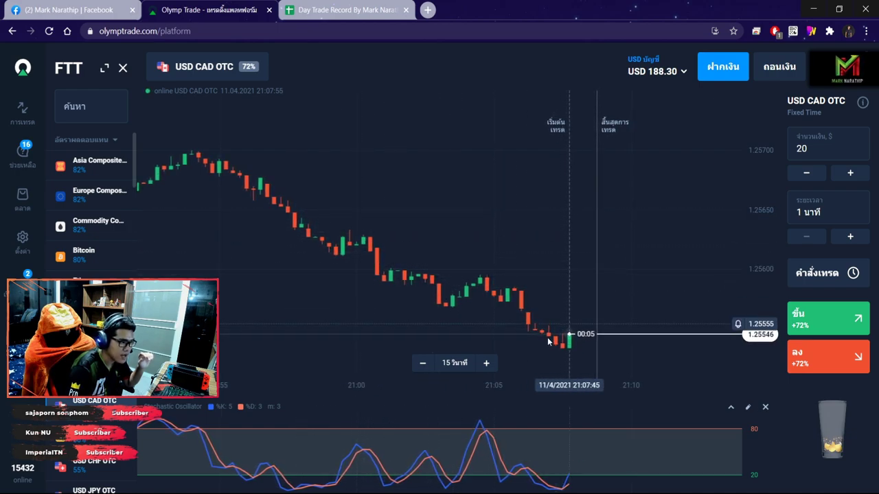
{"action": "scroll", "coordinate": [549, 335], "scroll_direction": "up", "scroll_amount": 3}
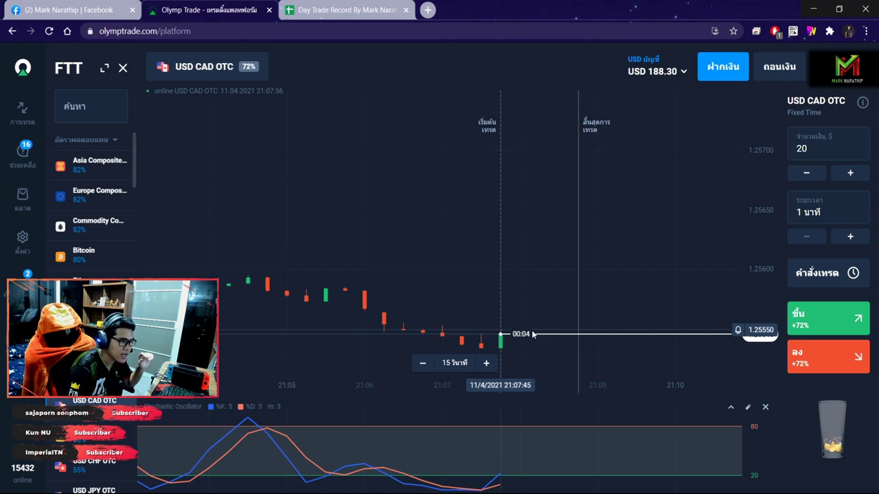
{"action": "left_click", "coordinate": [822, 320]}
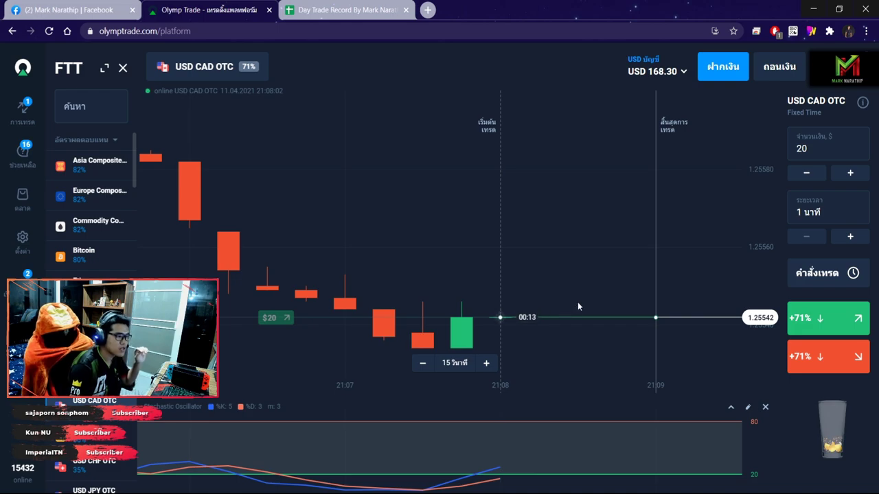
- Sketch a falling arrow along the USD CAD OTC downtrend and two rising arrows from the latest candles, and clear the drawings
{"action": "scroll", "coordinate": [583, 283], "scroll_direction": "down", "scroll_amount": 10}
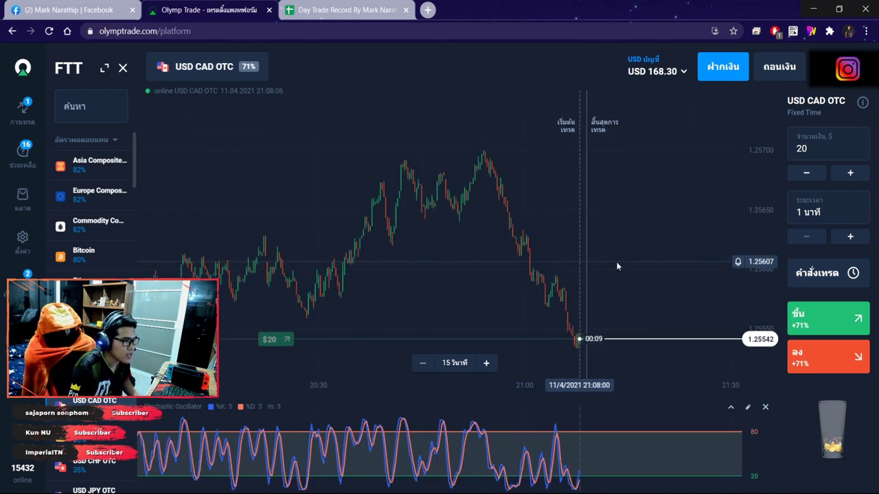
{"action": "scroll", "coordinate": [616, 261], "scroll_direction": "up", "scroll_amount": 3}
{"action": "scroll", "coordinate": [620, 244], "scroll_direction": "up", "scroll_amount": 3}
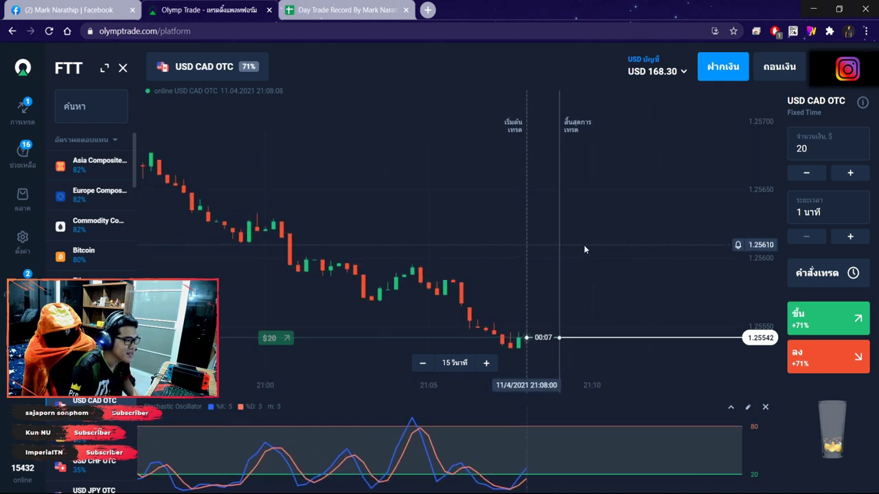
{"action": "key", "text": "ctrl+alt+g"}
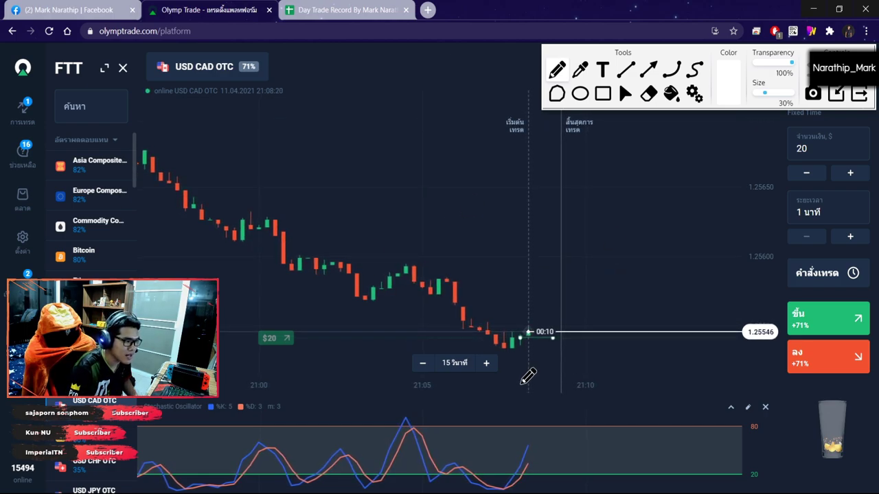
{"action": "left_click_drag", "start_coordinate": [650, 225], "coordinate": [722, 276]}
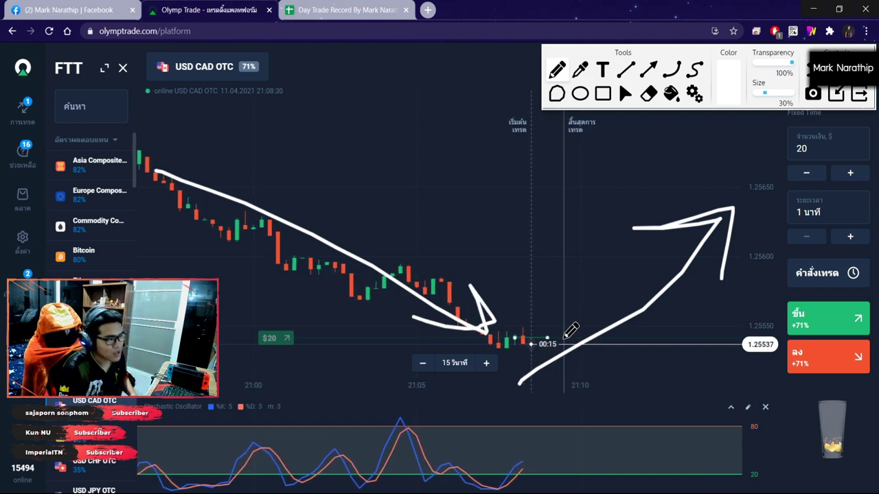
{"action": "left_click_drag", "start_coordinate": [568, 330], "coordinate": [618, 190]}
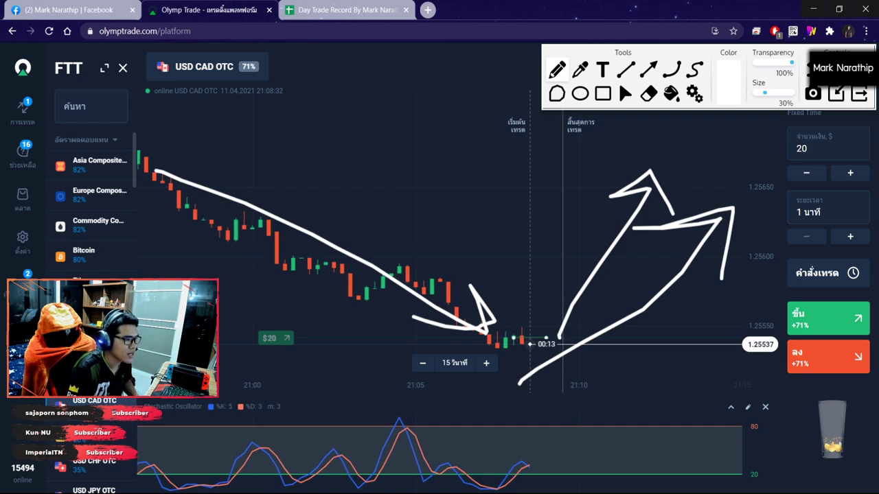
{"action": "key", "text": "Delete"}
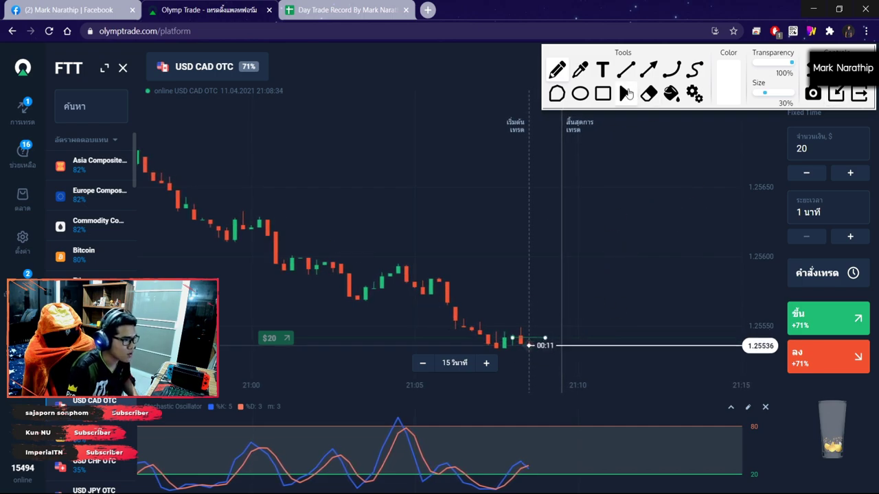
- Sketch a rising arrow from the latest candle, undo it, and circle the Stochastic Oscillator line crossing below level 20
{"action": "scroll", "coordinate": [577, 303], "scroll_direction": "up", "scroll_amount": 5}
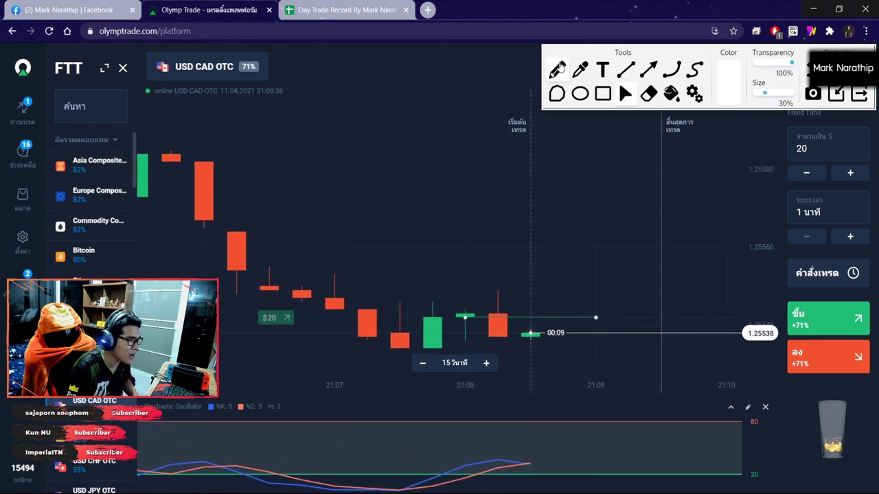
{"action": "left_click", "coordinate": [558, 69]}
{"action": "left_click_drag", "start_coordinate": [580, 302], "coordinate": [666, 299]}
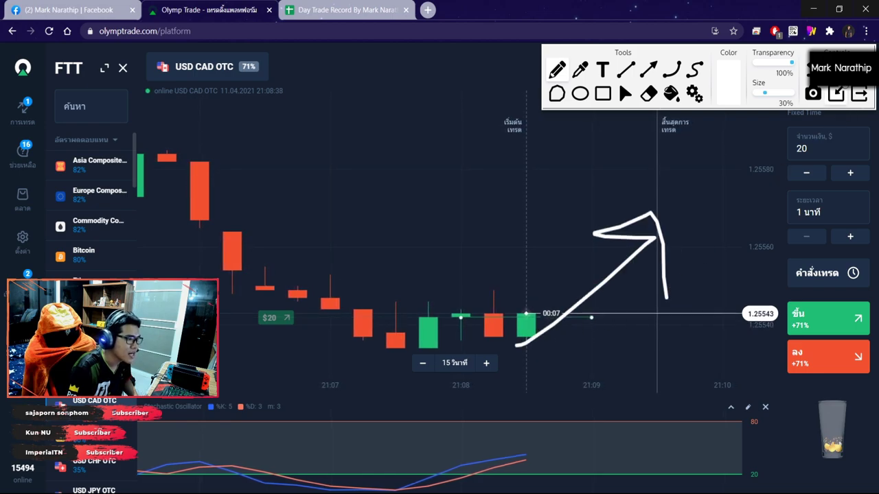
{"action": "key", "text": "ctrl+z"}
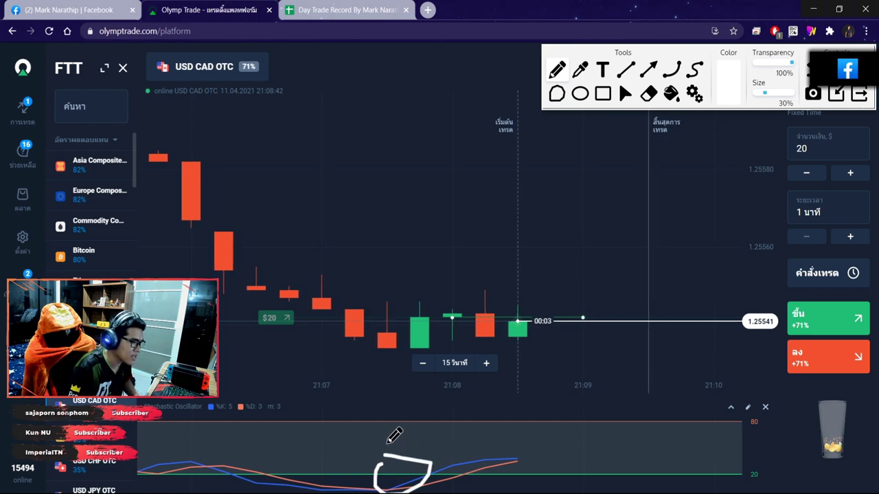
- Close the drawing overlay and follow the latest candles against the open $20 up position's entry level until it expires
{"action": "left_click", "coordinate": [858, 94]}
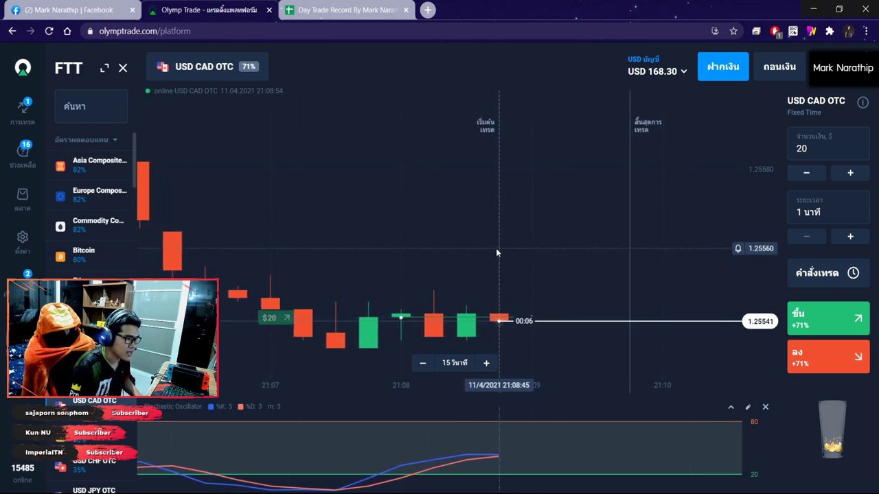
{"action": "scroll", "coordinate": [496, 241], "scroll_direction": "up", "scroll_amount": 2}
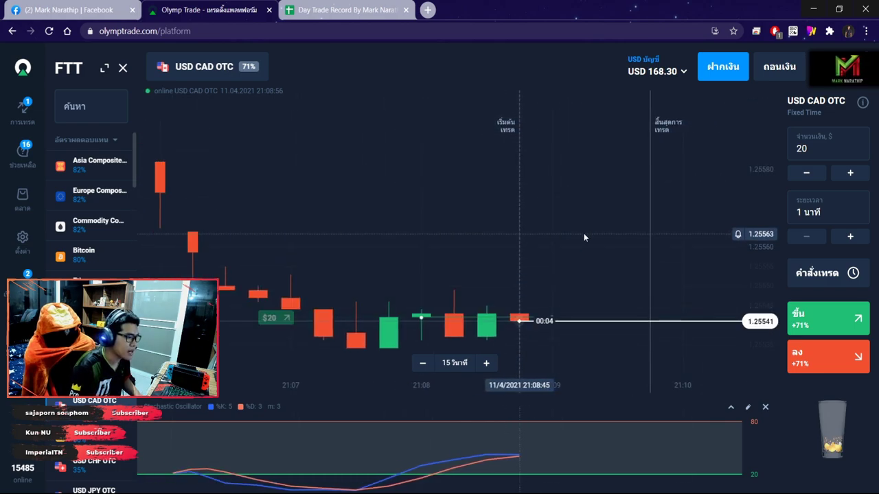
{"action": "scroll", "coordinate": [570, 233], "scroll_direction": "up", "scroll_amount": 2}
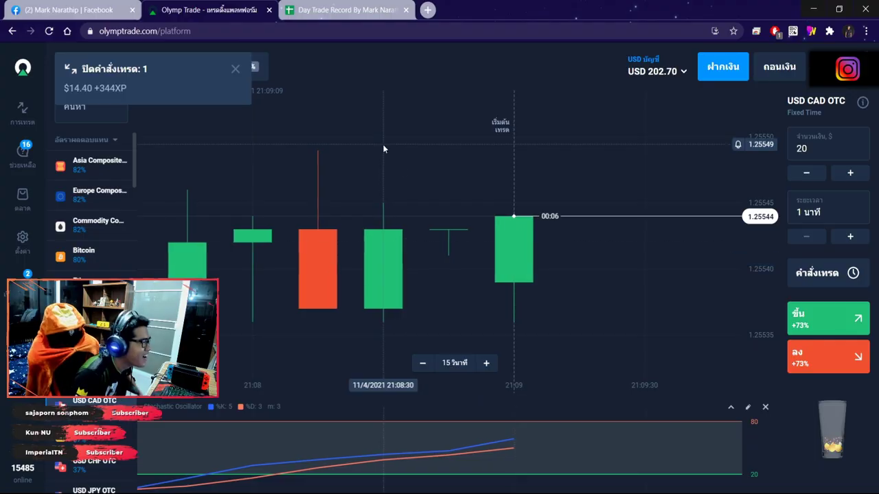
- Dismiss the closed-trade notification and display the latest closed USD CAD OTC trade from the trade history on the chart
{"action": "left_click", "coordinate": [235, 68]}
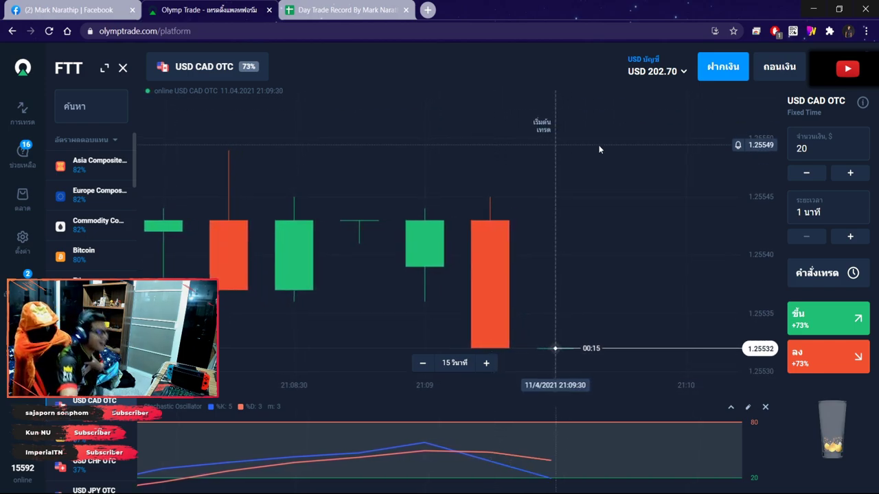
{"action": "left_click", "coordinate": [22, 111]}
{"action": "left_click", "coordinate": [192, 104]}
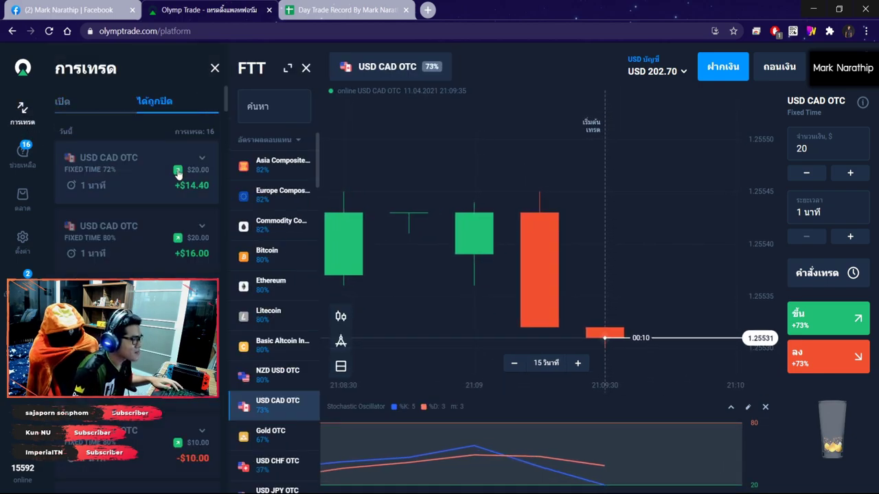
{"action": "left_click", "coordinate": [176, 172]}
{"action": "mouse_move", "coordinate": [206, 236]}
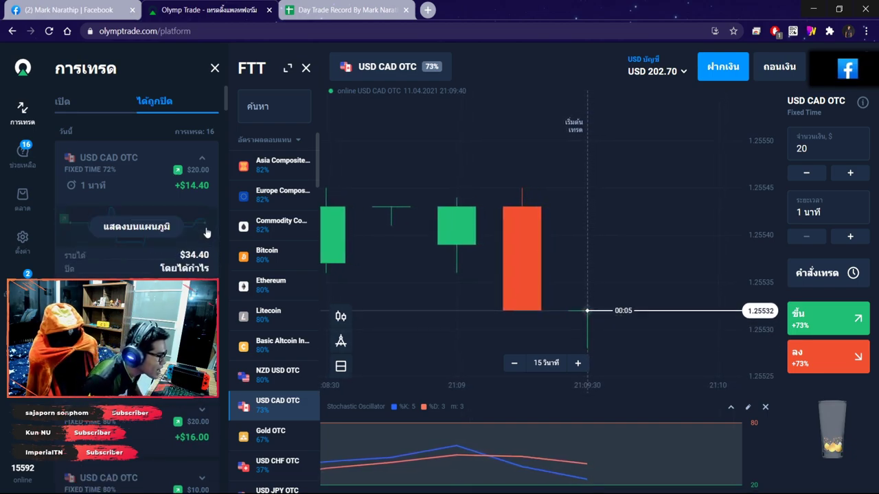
{"action": "left_click", "coordinate": [155, 228]}
- Switch the USD CAD OTC chart to the zone line type and examine the price around the closed trade's expiry point
{"action": "left_click", "coordinate": [341, 341]}
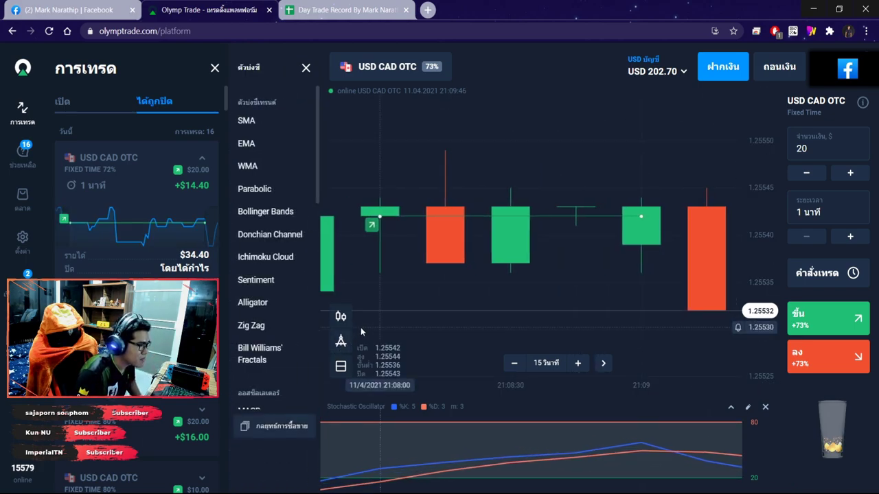
{"action": "left_click", "coordinate": [340, 316]}
{"action": "left_click", "coordinate": [403, 294]}
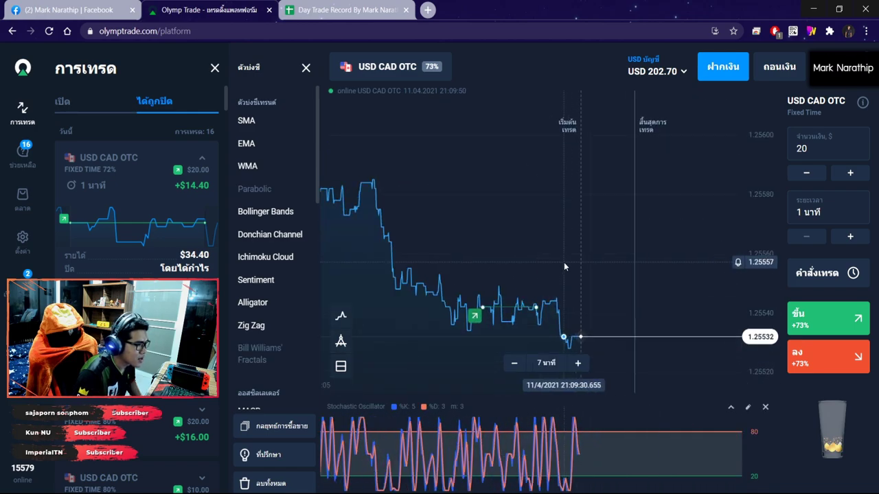
{"action": "scroll", "coordinate": [563, 266], "scroll_direction": "up", "scroll_amount": 5}
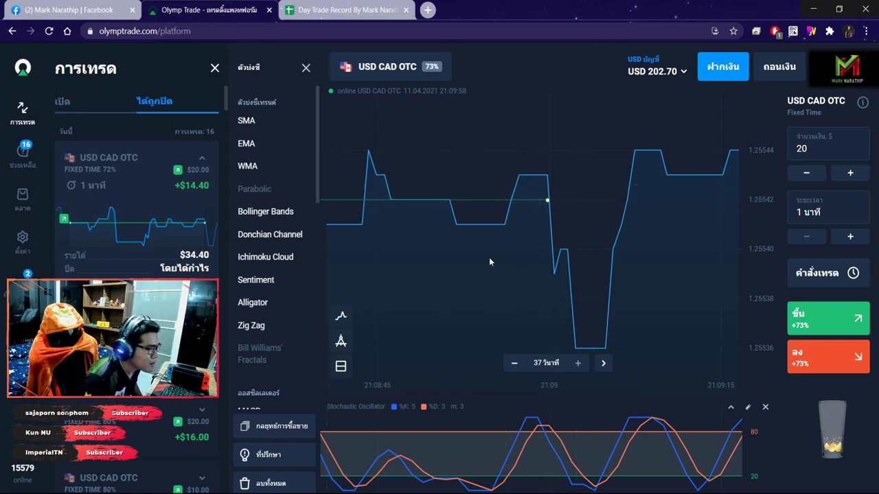
{"action": "left_click_drag", "start_coordinate": [548, 203], "coordinate": [568, 204]}
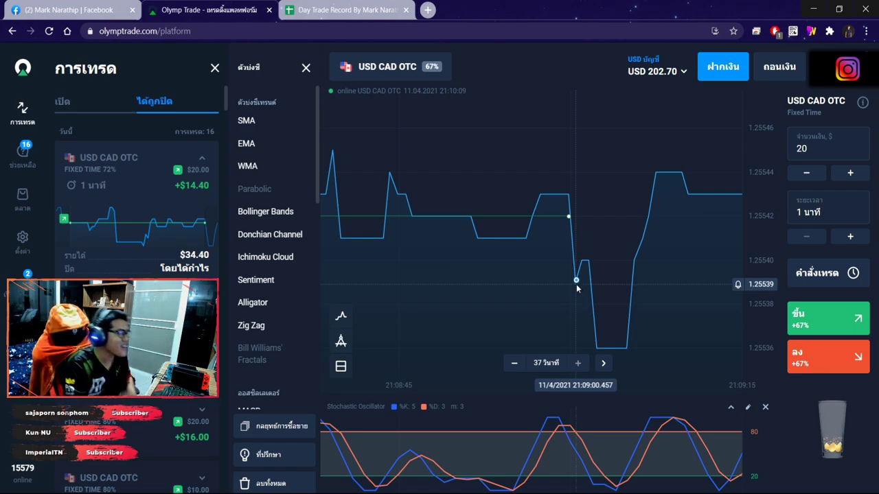
- Close the trade history and switch the USD CAD OTC chart back to Japanese candlesticks
{"action": "left_click", "coordinate": [62, 101]}
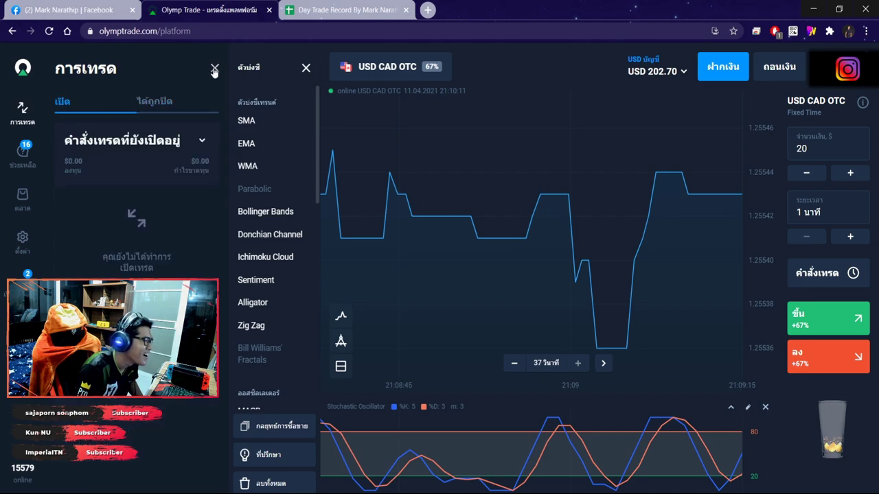
{"action": "left_click", "coordinate": [215, 68]}
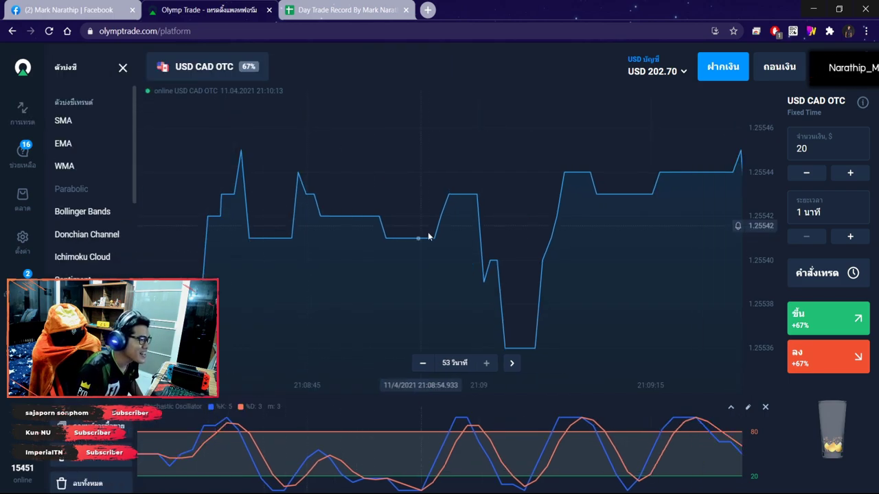
{"action": "scroll", "coordinate": [308, 251], "scroll_direction": "down", "scroll_amount": 10}
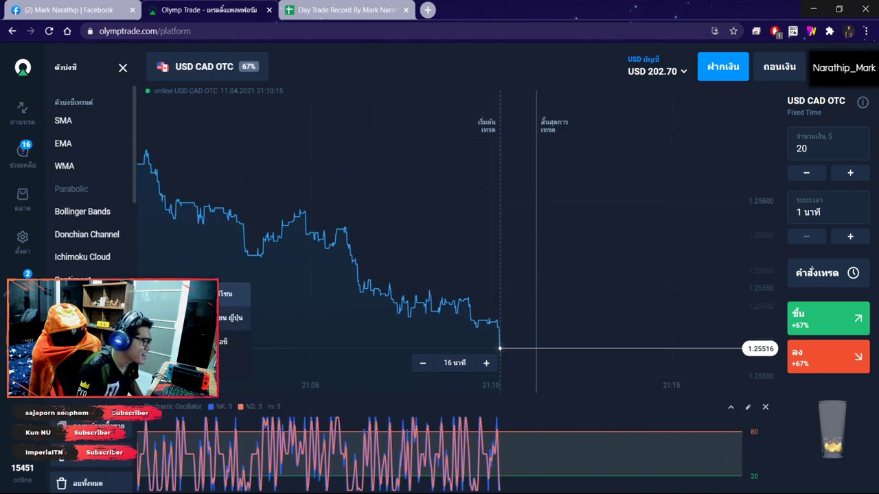
{"action": "left_click", "coordinate": [158, 375]}
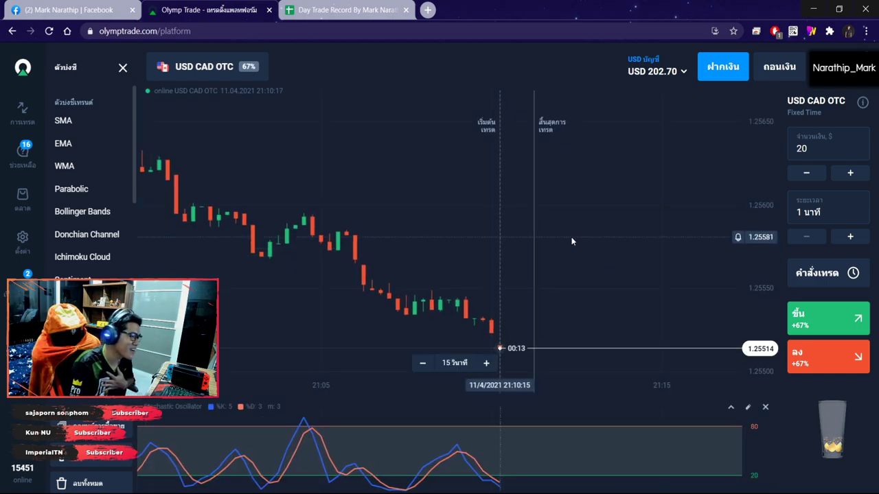
{"action": "scroll", "coordinate": [556, 240], "scroll_direction": "up", "scroll_amount": 5}
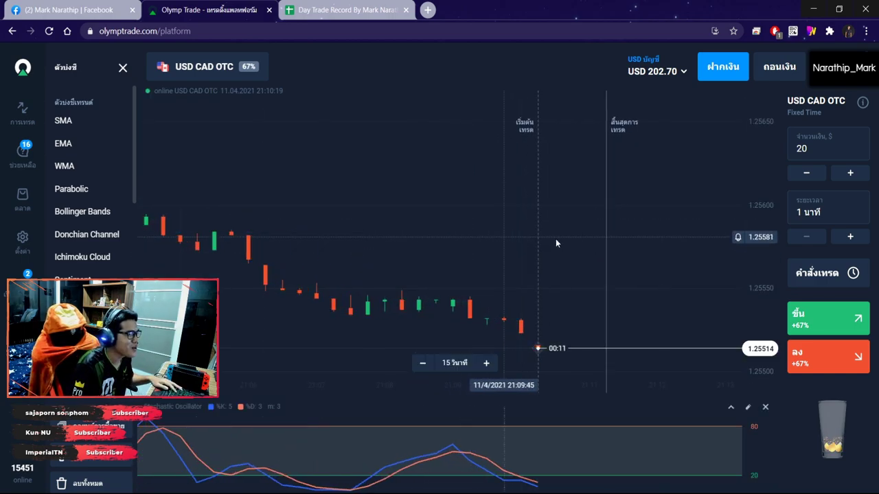
- Switch to the Google Sheets trade record and enter trade 5 with size 20, result ชนะ and profit 82 percent
{"action": "key", "text": "ctrl+Tab"}
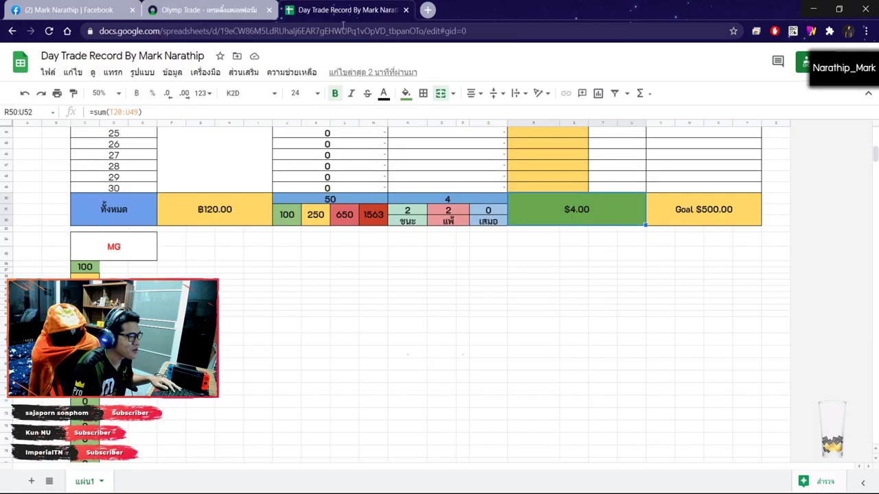
{"action": "scroll", "coordinate": [376, 287], "scroll_direction": "up", "scroll_amount": 10}
{"action": "left_click", "coordinate": [364, 299]}
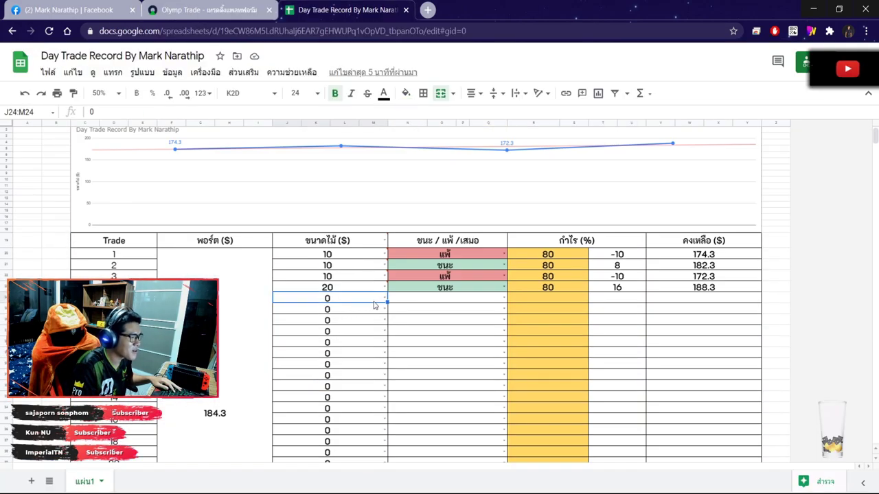
{"action": "type", "text": "20"}
{"action": "key", "text": "Return"}
{"action": "double_click", "coordinate": [409, 299]}
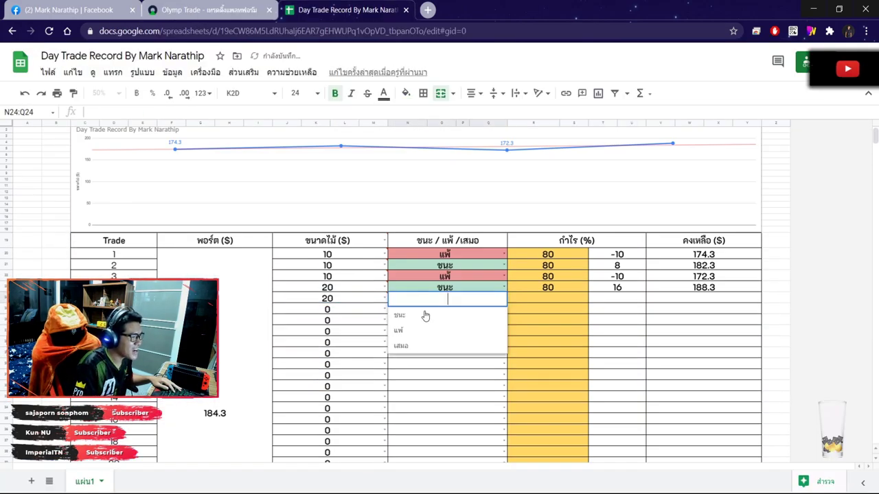
{"action": "left_click", "coordinate": [400, 316]}
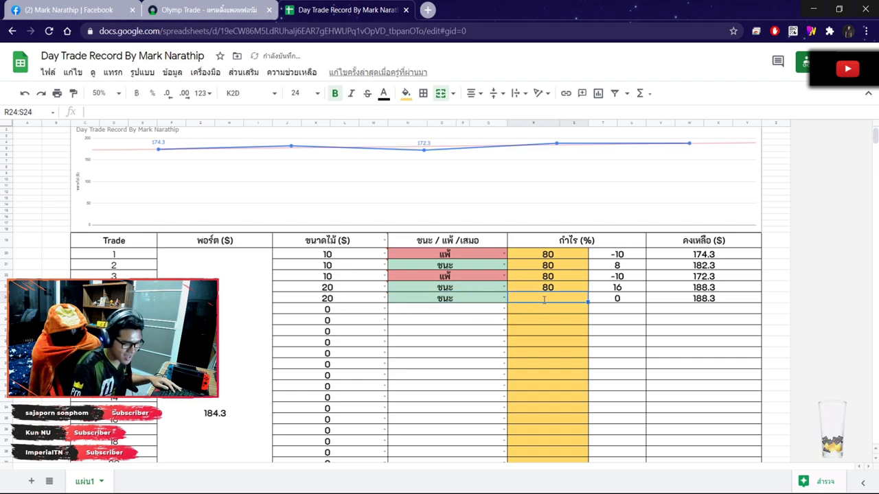
{"action": "type", "text": "82"}
{"action": "key", "text": "Return"}
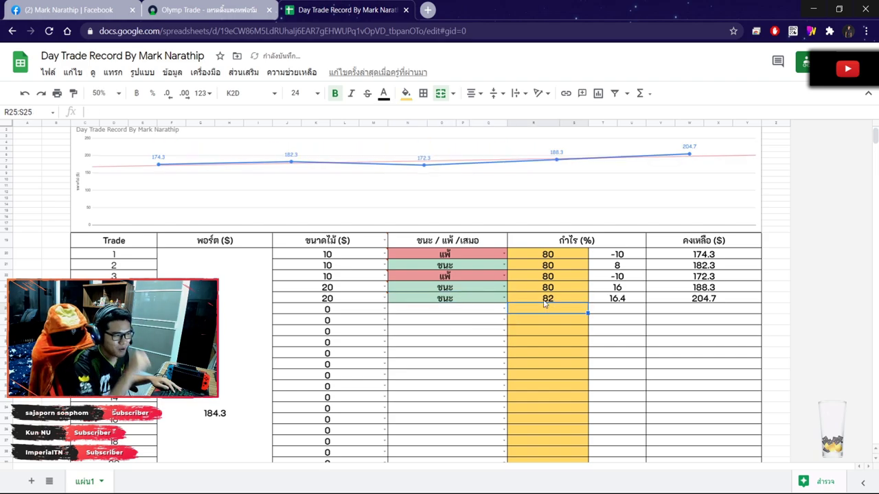
- Compare the Olymp Trade account balance with trade 5's remaining balance and the total profit in the trade record
{"action": "left_click", "coordinate": [206, 9]}
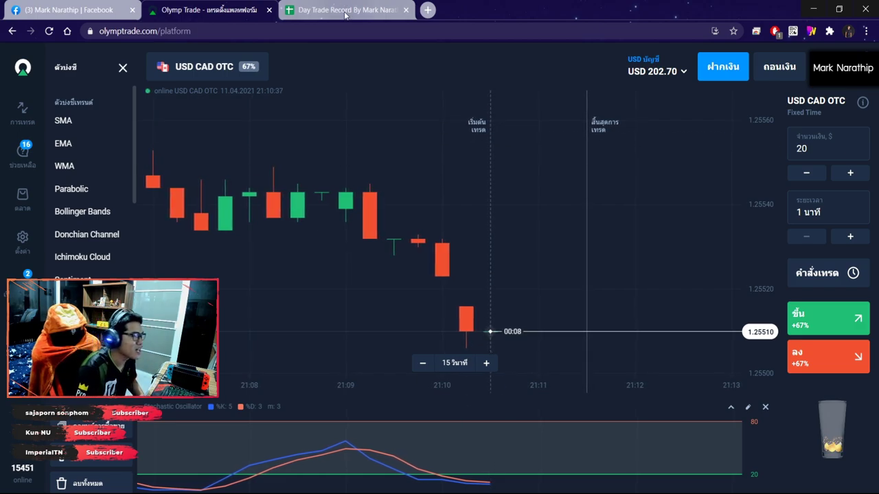
{"action": "key", "text": "ctrl+Tab"}
{"action": "scroll", "coordinate": [591, 206], "scroll_direction": "down", "scroll_amount": 6}
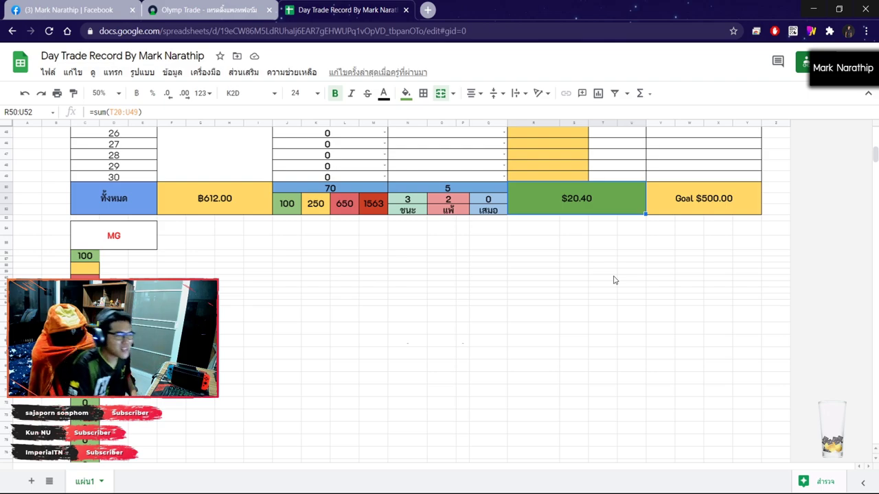
{"action": "scroll", "coordinate": [615, 280], "scroll_direction": "up", "scroll_amount": 10}
{"action": "left_click", "coordinate": [234, 10]}
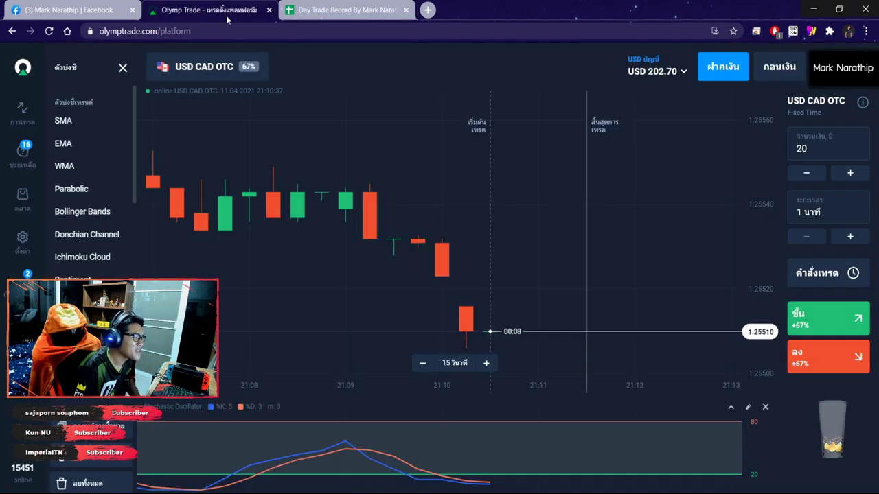
{"action": "left_click", "coordinate": [343, 9]}
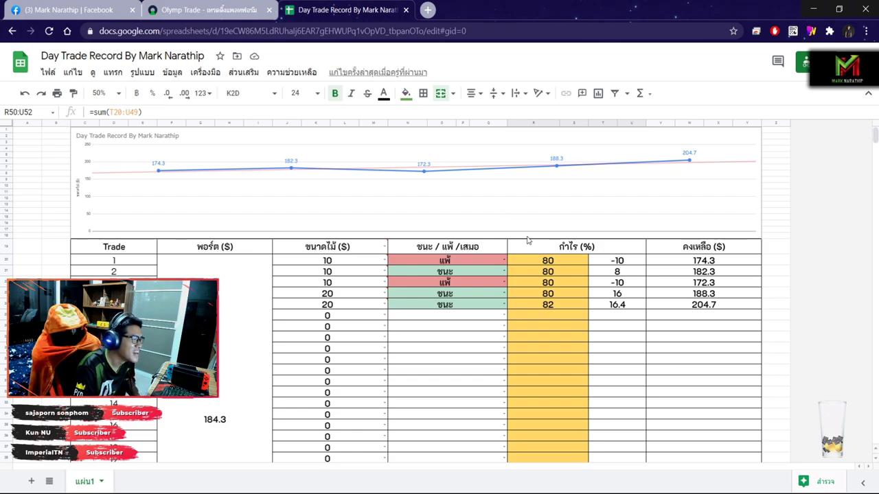
{"action": "scroll", "coordinate": [525, 247], "scroll_direction": "down", "scroll_amount": 3}
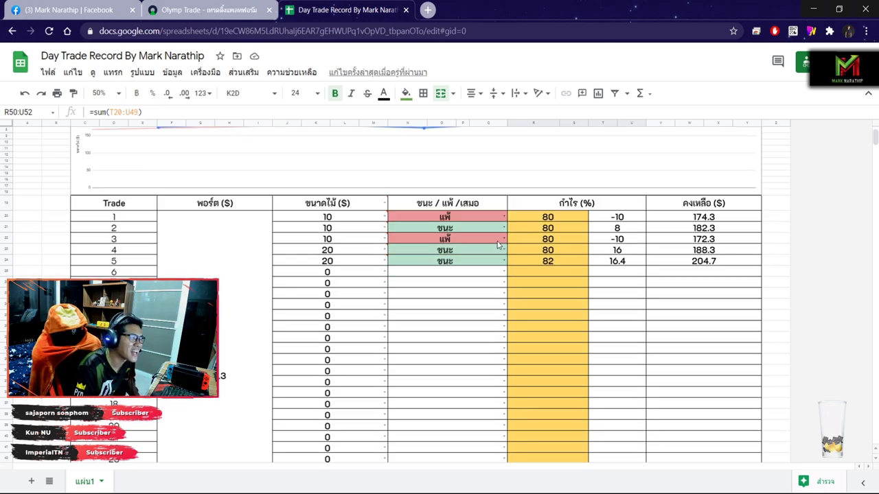
- Correct trade 5's profit percentage to 72 in the trade record
{"action": "key", "text": "ctrl+shift+Tab"}
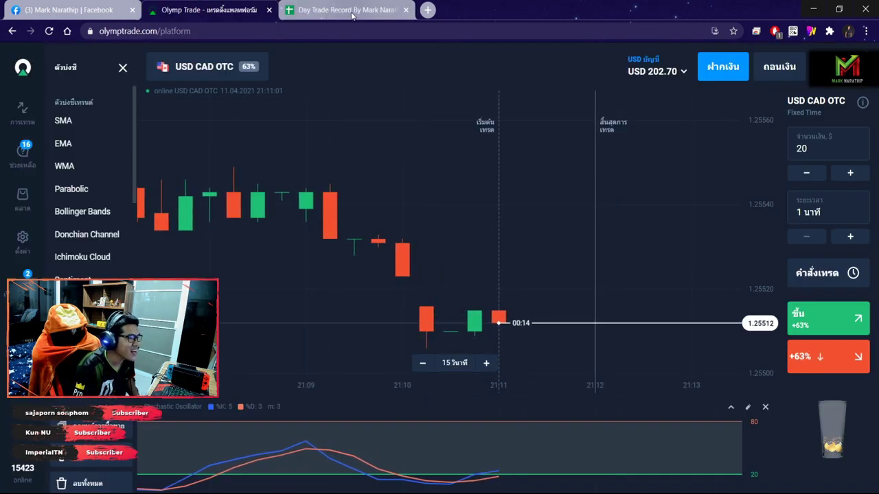
{"action": "key", "text": "ctrl+Tab"}
{"action": "left_click", "coordinate": [549, 178]}
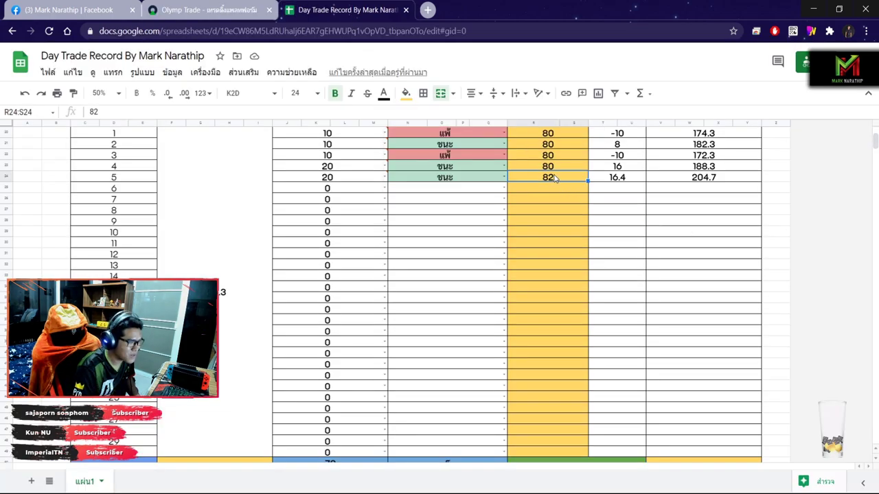
{"action": "type", "text": "72"}
{"action": "key", "text": "Return"}
{"action": "scroll", "coordinate": [717, 196], "scroll_direction": "up", "scroll_amount": 3}
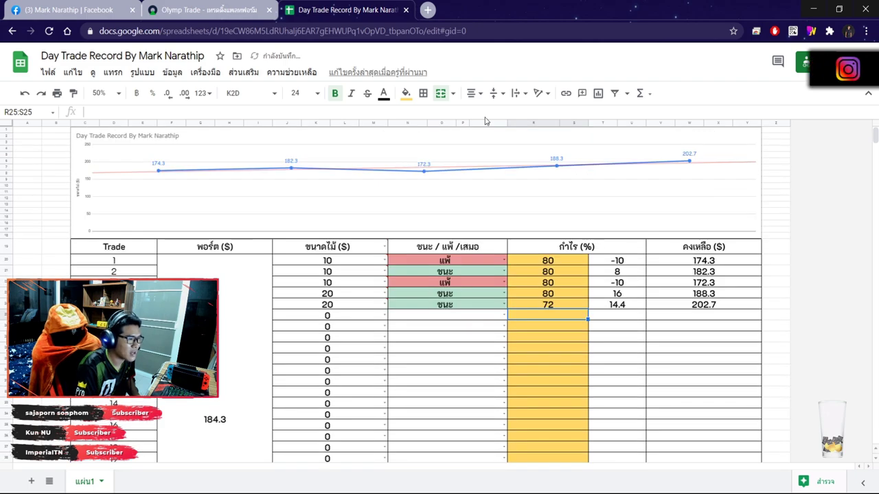
- Check the record's updated remaining balance and total profit against the Olymp Trade account balance
{"action": "key", "text": "ctrl+shift+Tab"}
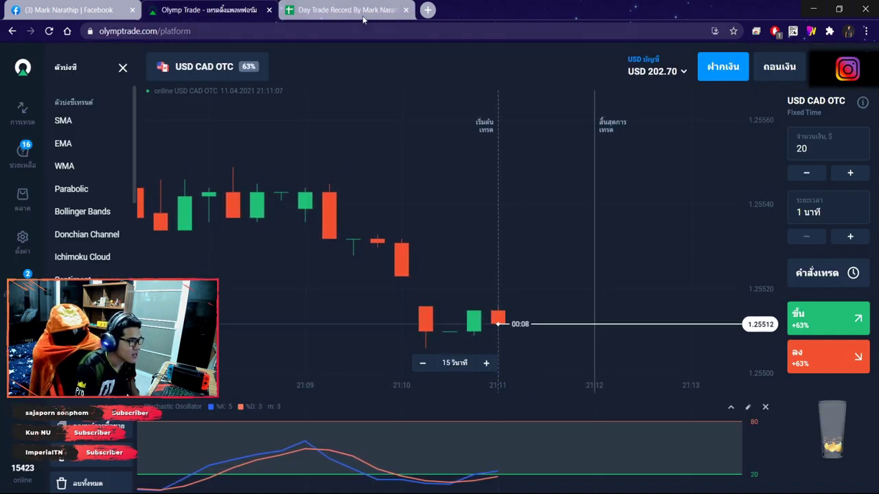
{"action": "key", "text": "ctrl+Tab"}
{"action": "left_click", "coordinate": [714, 305]}
{"action": "scroll", "coordinate": [691, 263], "scroll_direction": "down", "scroll_amount": 3}
{"action": "scroll", "coordinate": [691, 263], "scroll_direction": "down", "scroll_amount": 3}
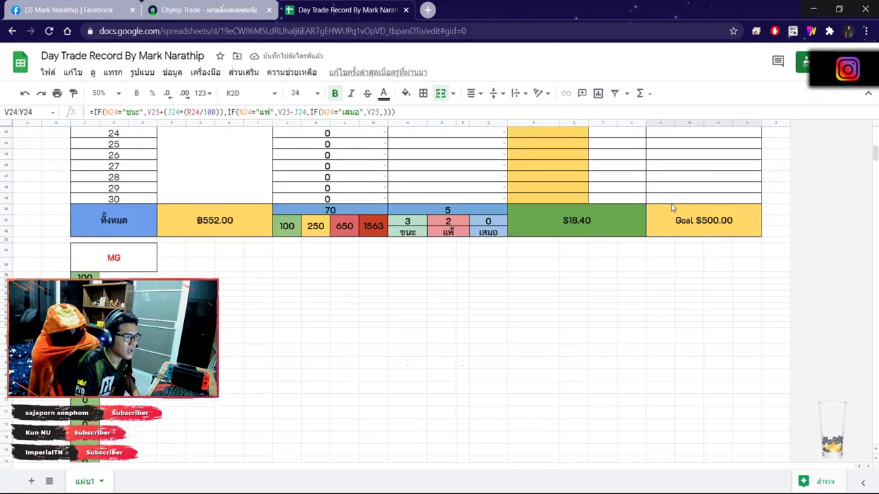
{"action": "left_click", "coordinate": [583, 233]}
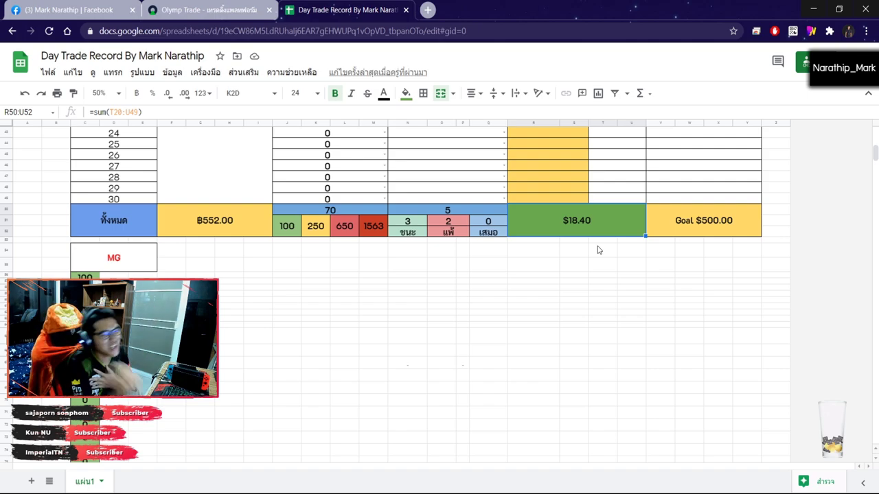
{"action": "scroll", "coordinate": [598, 257], "scroll_direction": "up", "scroll_amount": 10}
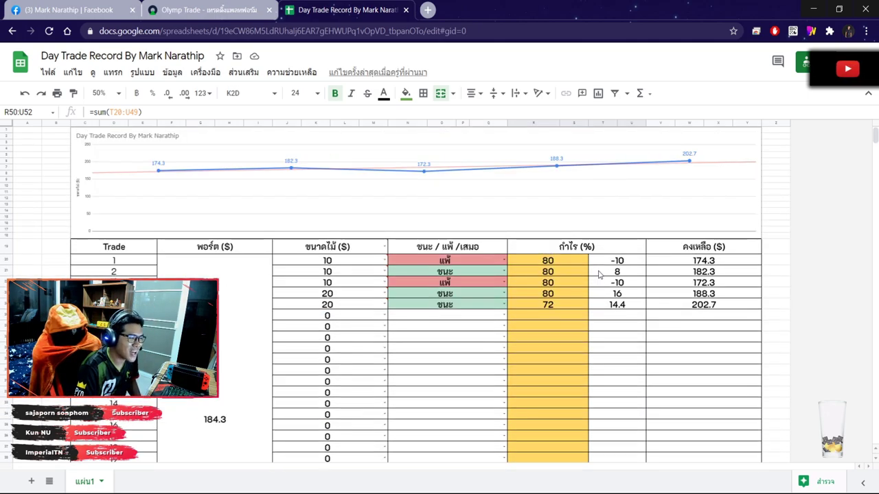
{"action": "left_click", "coordinate": [549, 327]}
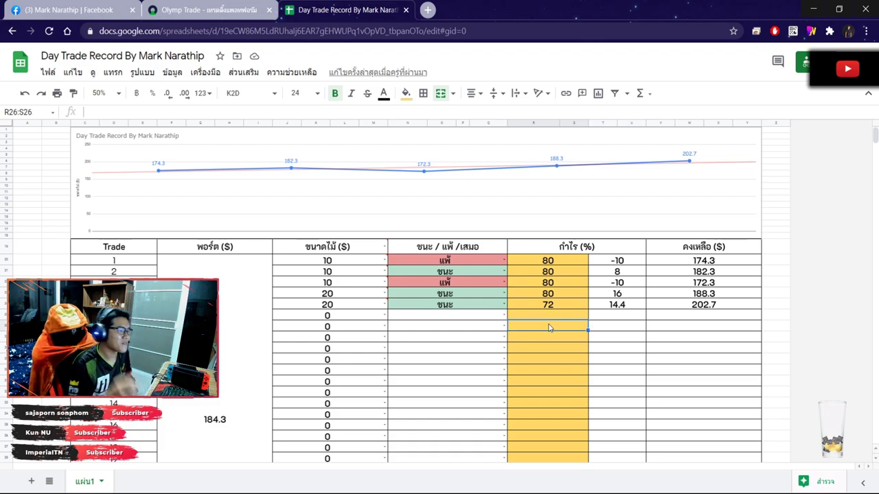
{"action": "left_click", "coordinate": [235, 7]}
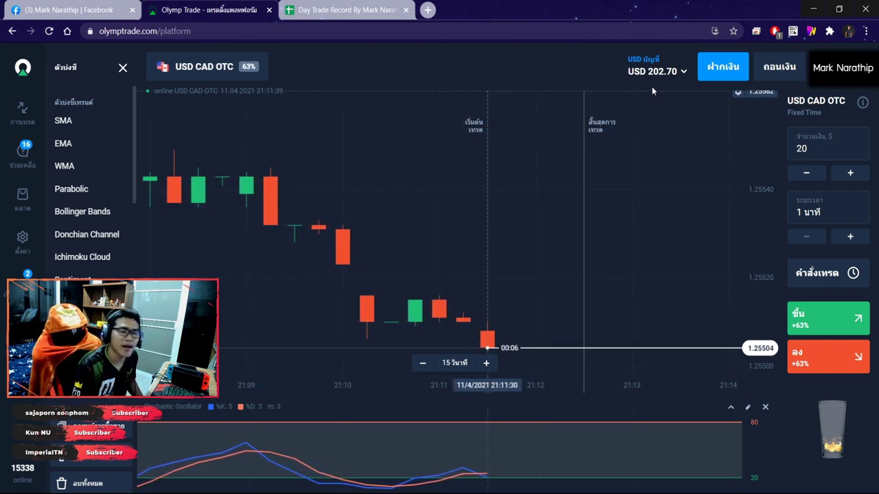
- Search Google for เวลา in a new browser tab and check the current local time
{"action": "left_click", "coordinate": [411, 16]}
{"action": "left_click", "coordinate": [427, 9]}
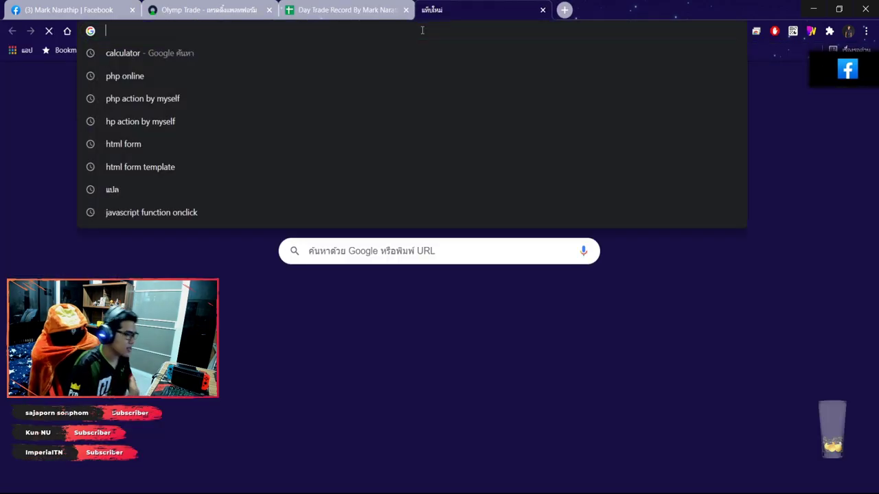
{"action": "type", "text": "g"}
{"action": "key", "text": "BackSpace"}
{"action": "type", "text": "เวล"}
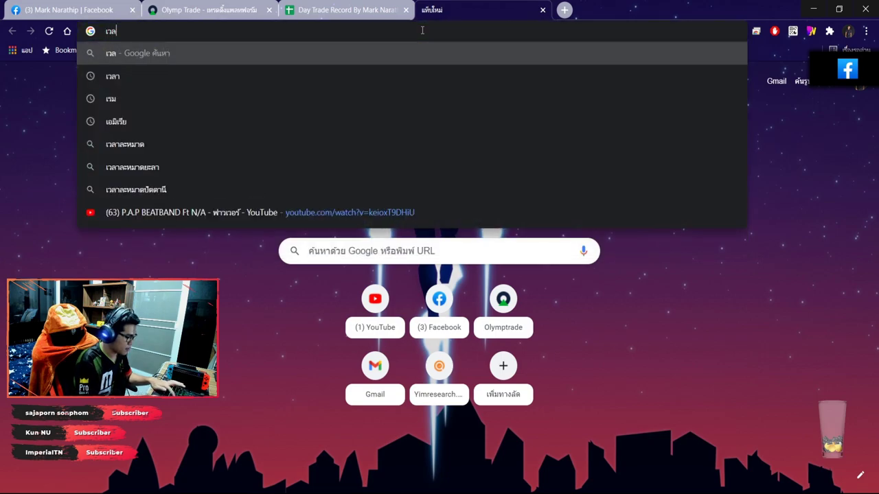
{"action": "type", "text": "า"}
{"action": "key", "text": "Return"}
{"action": "scroll", "coordinate": [154, 103], "scroll_direction": "down", "scroll_amount": 3}
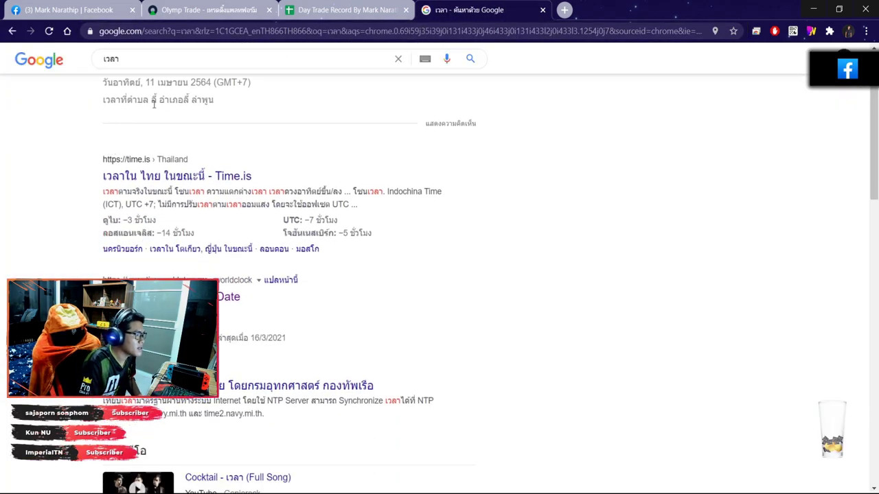
{"action": "scroll", "coordinate": [154, 103], "scroll_direction": "up", "scroll_amount": 2}
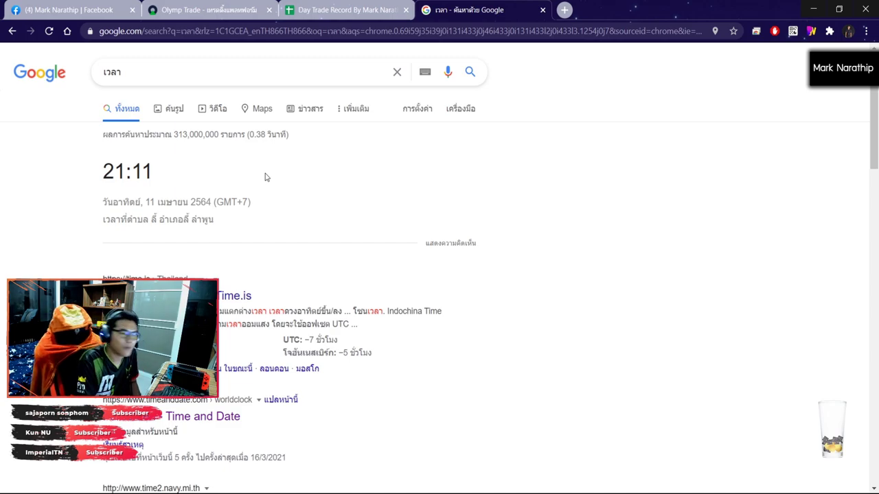
- Close the Google time search tab and return to the Olymp Trade USD CAD OTC chart
{"action": "left_click_drag", "start_coordinate": [123, 202], "coordinate": [157, 202]}
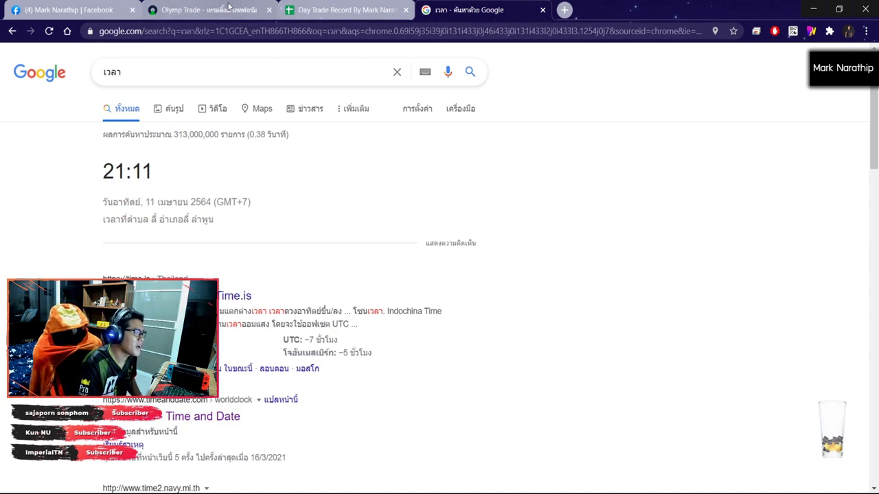
{"action": "left_click", "coordinate": [206, 9]}
{"action": "left_click", "coordinate": [543, 10]}
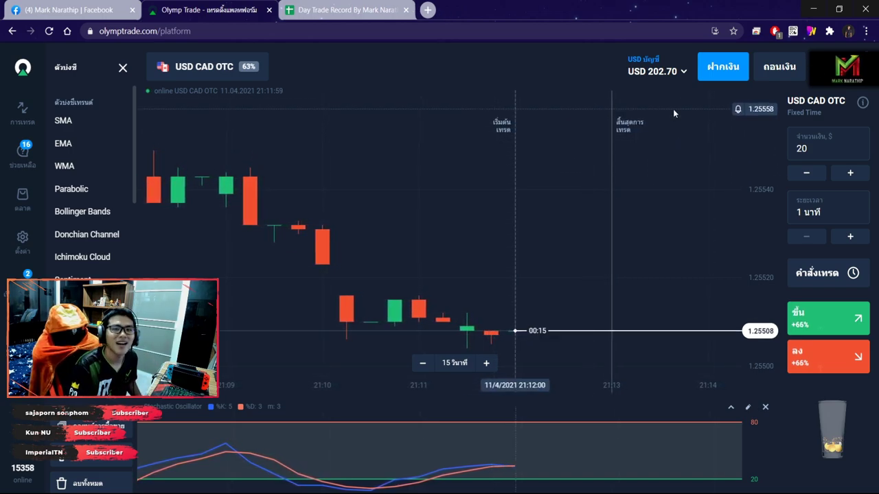
- Switch to the Google Sheets trade record and review the total profit in its totals row
{"action": "left_click", "coordinate": [339, 10]}
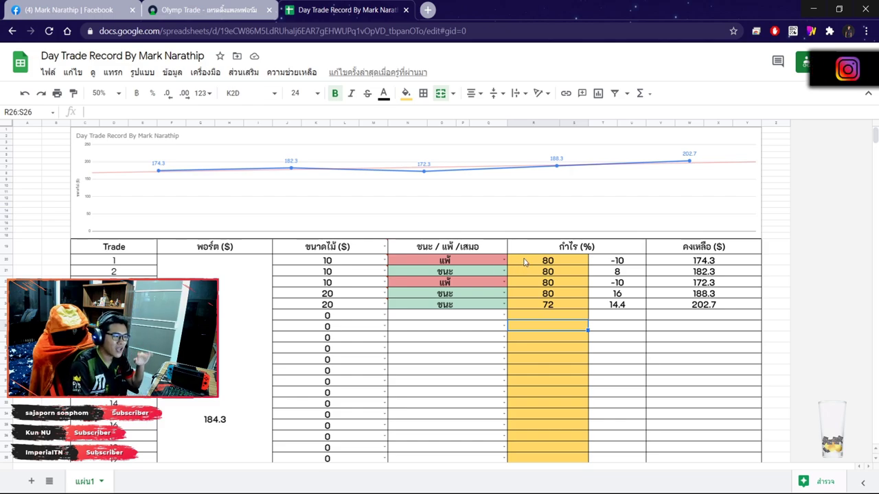
{"action": "scroll", "coordinate": [524, 262], "scroll_direction": "down", "scroll_amount": 10}
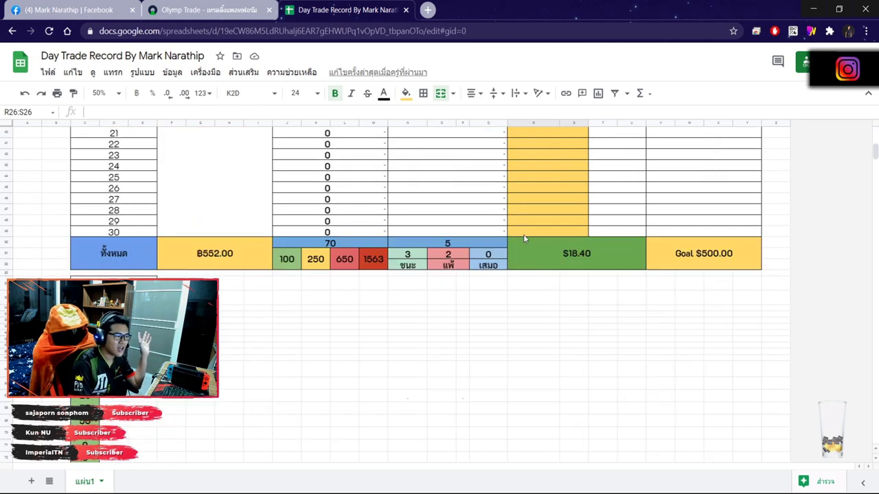
{"action": "left_click", "coordinate": [542, 250]}
{"action": "scroll", "coordinate": [608, 310], "scroll_direction": "down", "scroll_amount": 2}
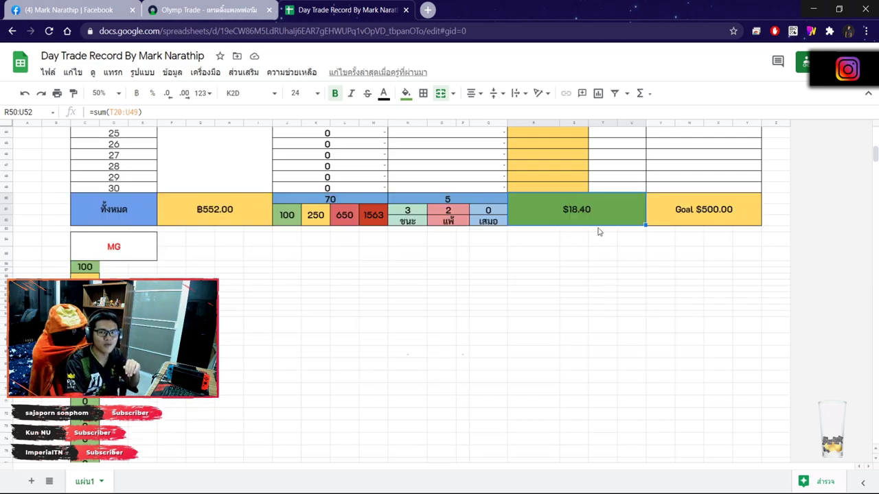
{"action": "scroll", "coordinate": [604, 232], "scroll_direction": "up", "scroll_amount": 5}
- Check the Olymp Trade account balance against the trade record's totals row and its list of completed trades
{"action": "left_click", "coordinate": [226, 9]}
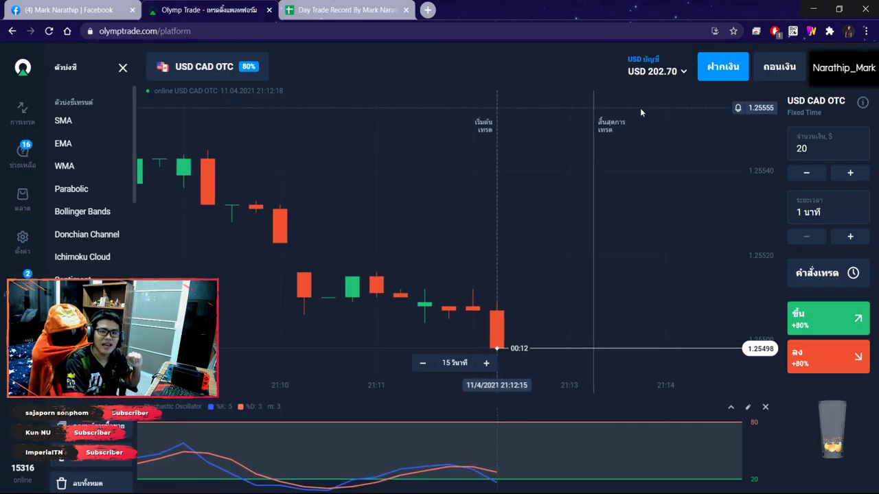
{"action": "left_click", "coordinate": [347, 10]}
{"action": "scroll", "coordinate": [525, 215], "scroll_direction": "down", "scroll_amount": 10}
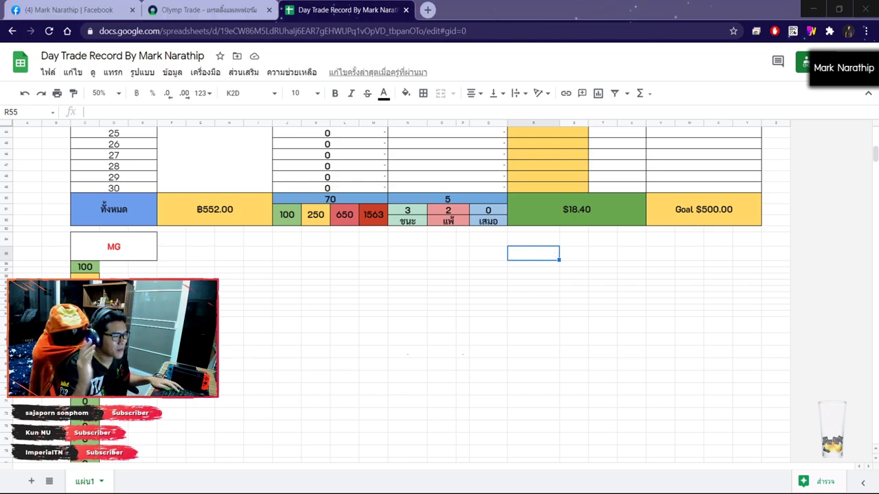
{"action": "left_click", "coordinate": [554, 253]}
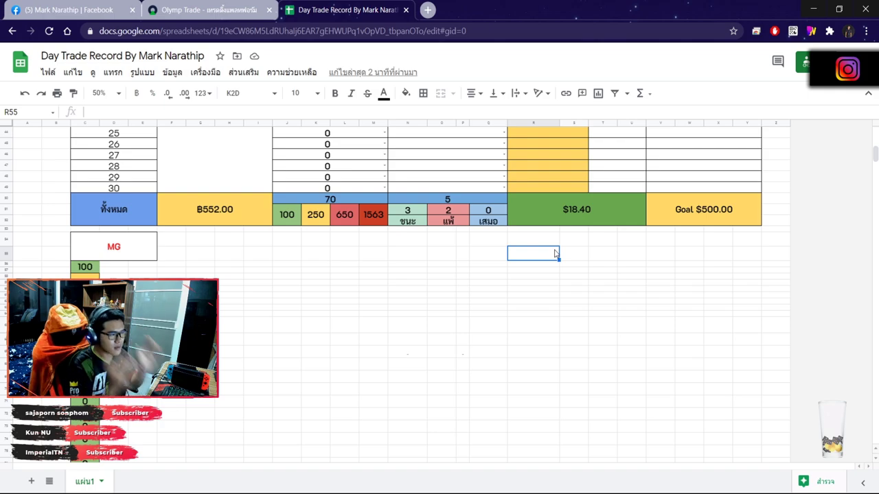
{"action": "scroll", "coordinate": [555, 253], "scroll_direction": "up", "scroll_amount": 6}
{"action": "left_click", "coordinate": [558, 329]}
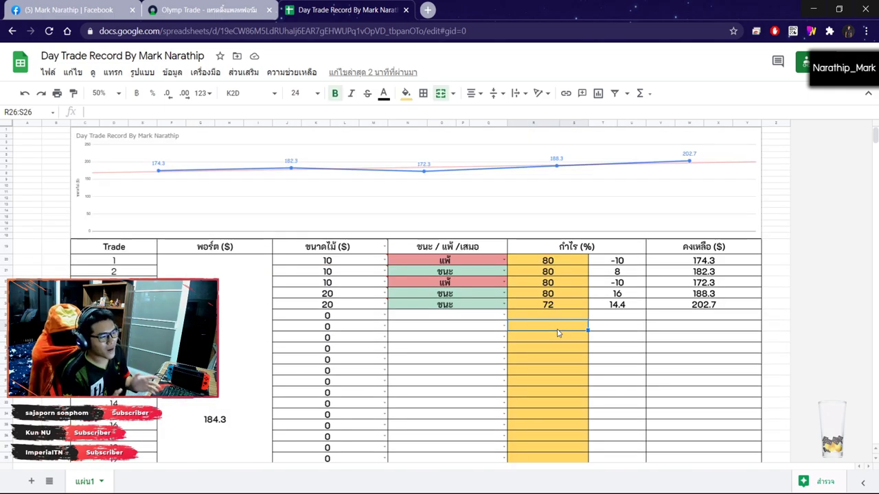